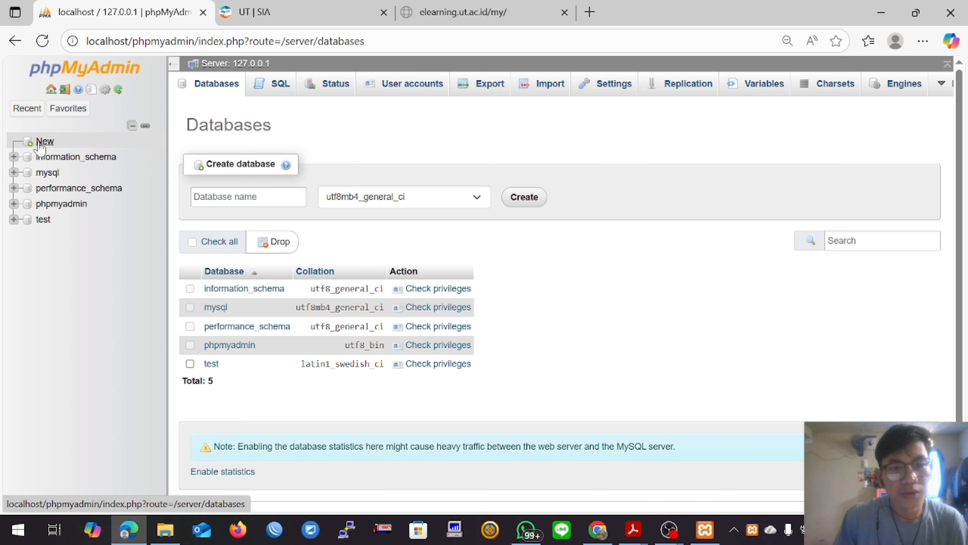
# Step: Create a new database named rumahsakit with the utf8mb4_general_ci collation
pyautogui.click(272, 200)
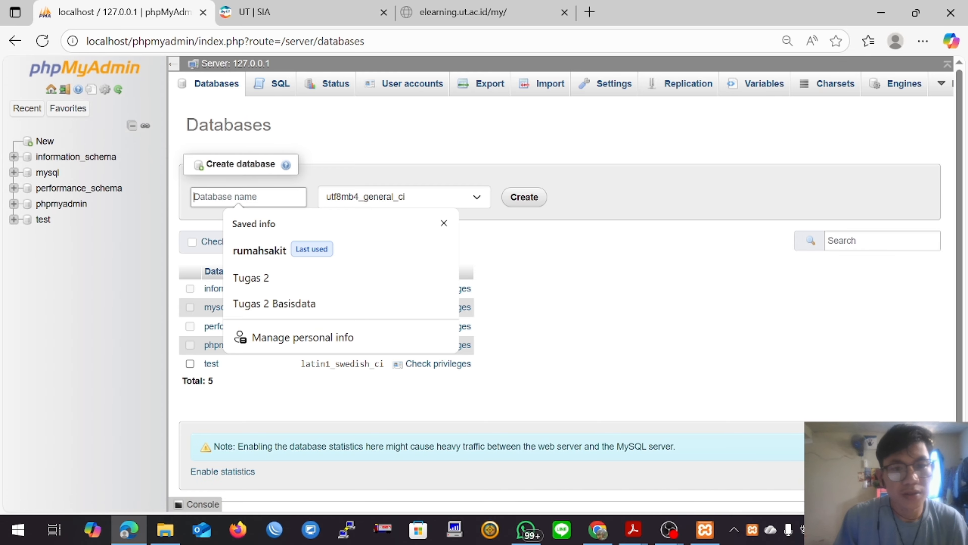
pyautogui.click(255, 252)
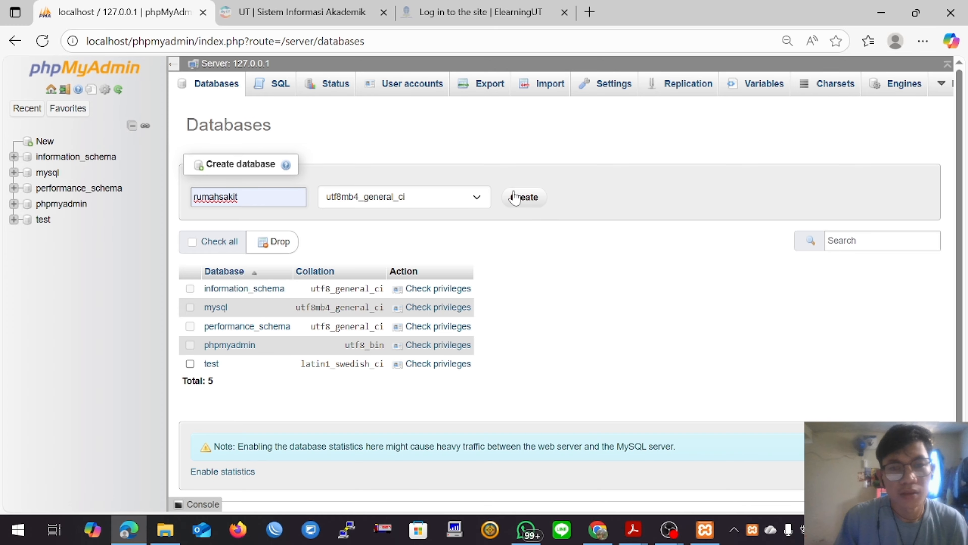
pyautogui.click(521, 200)
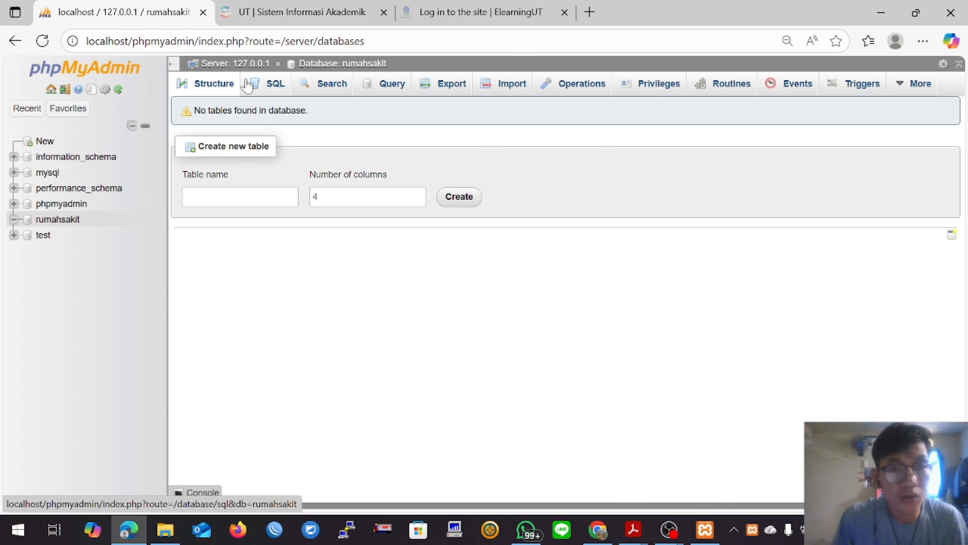
# Step: Begin an SQL query on the rumahsakit database with CREATE TABLE administrator( and start an indented line for its columns
pyautogui.click(263, 91)
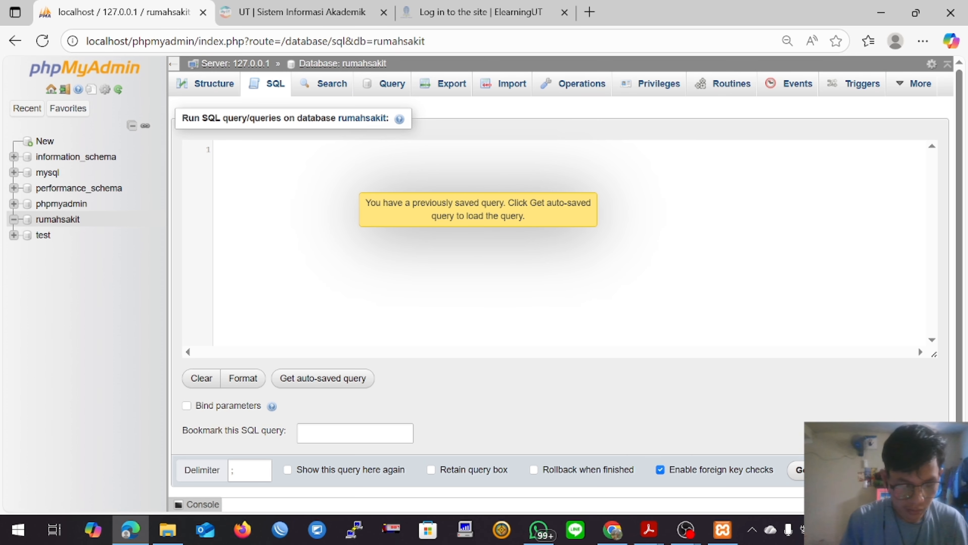
pyautogui.write('CREATE')
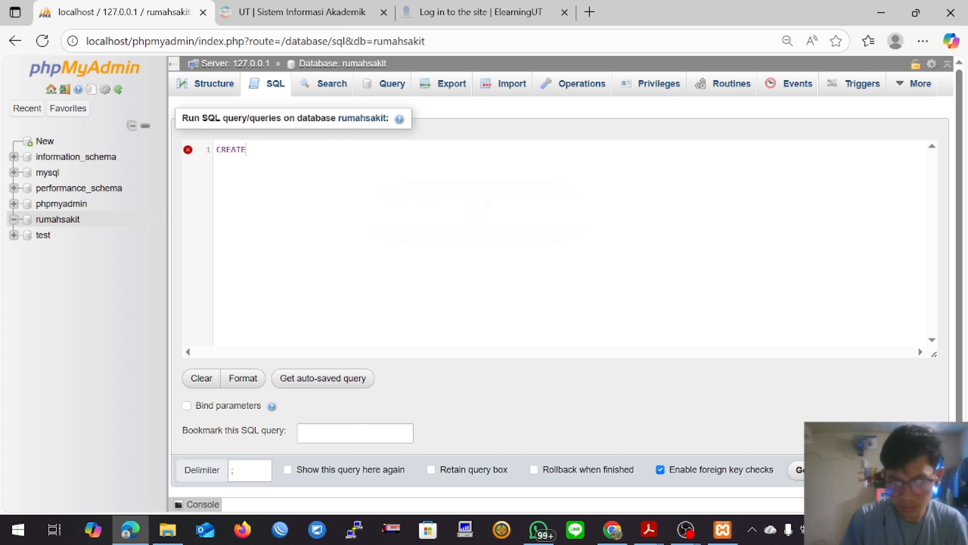
pyautogui.write(' T')
pyautogui.press('Return')
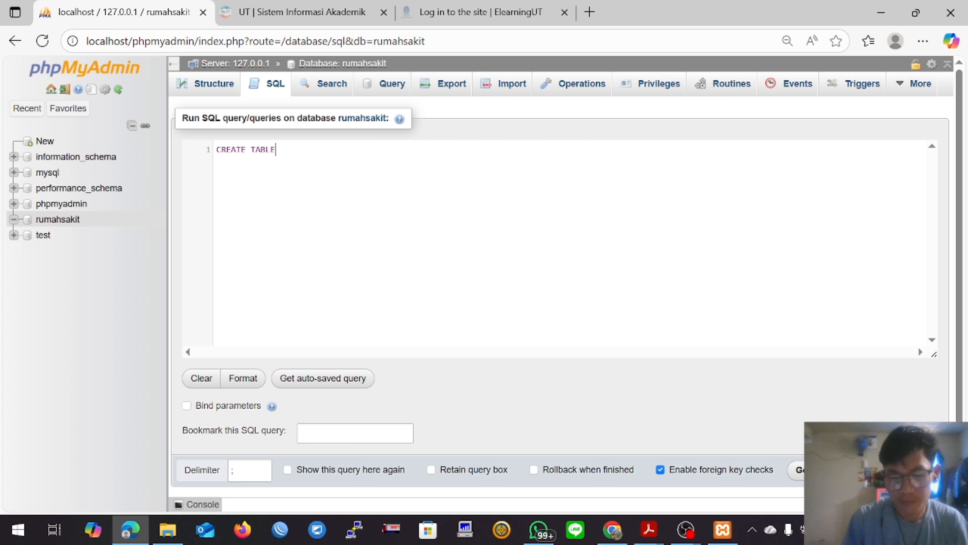
pyautogui.write('ad')
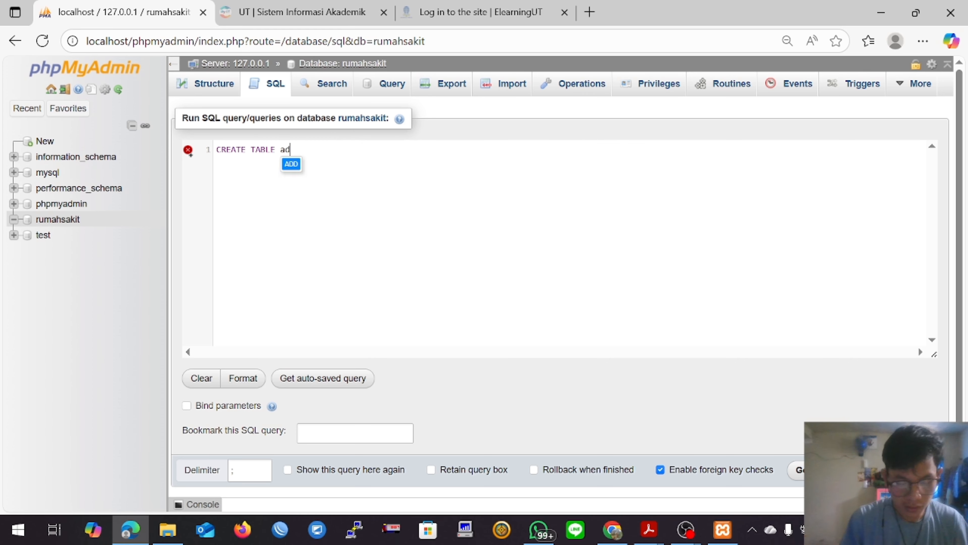
pyautogui.write('ministrator')
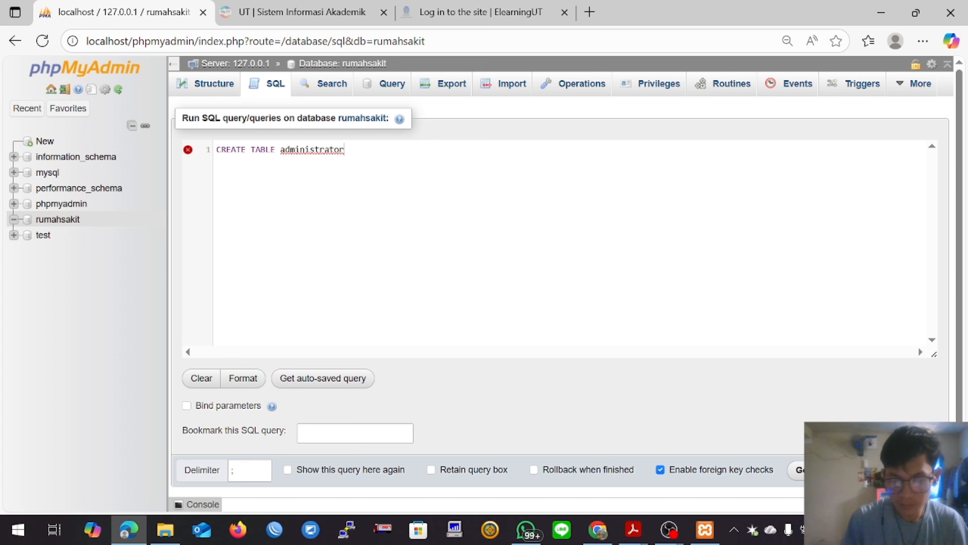
pyautogui.write('(')
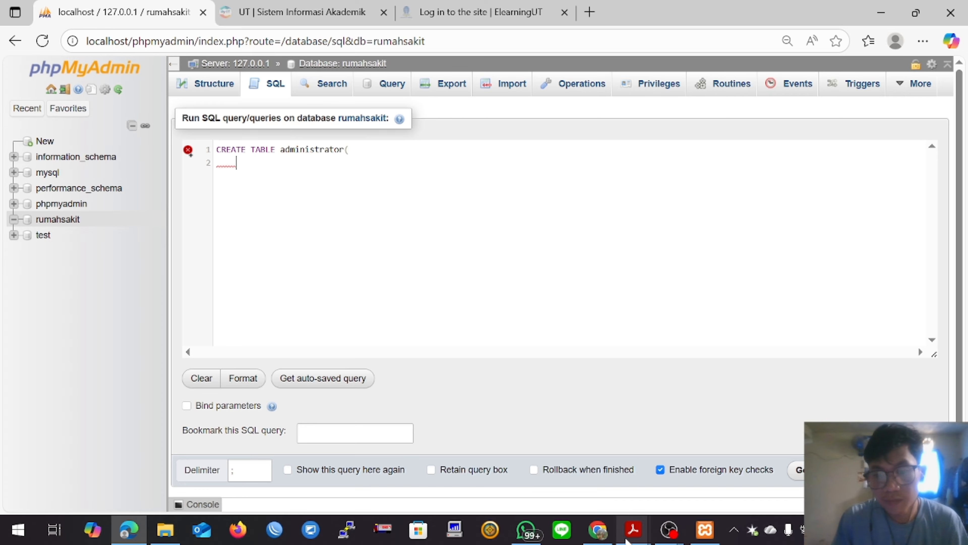
# Step: Check the administrator attributes in the ERD PDF in Adobe Acrobat, and add the column id_admin int(3) to the query in the browser
pyautogui.moveTo(633, 529)
pyautogui.click(686, 471)
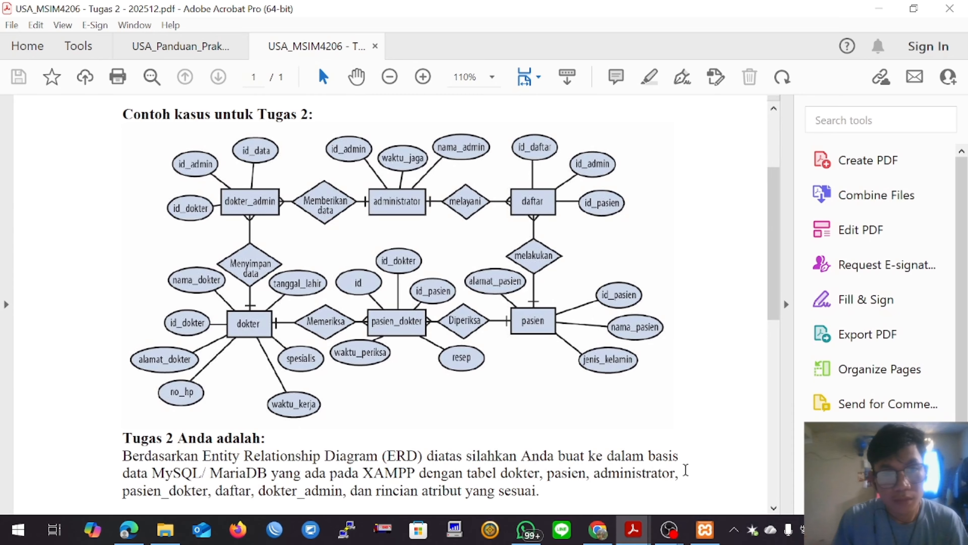
pyautogui.moveTo(125, 540)
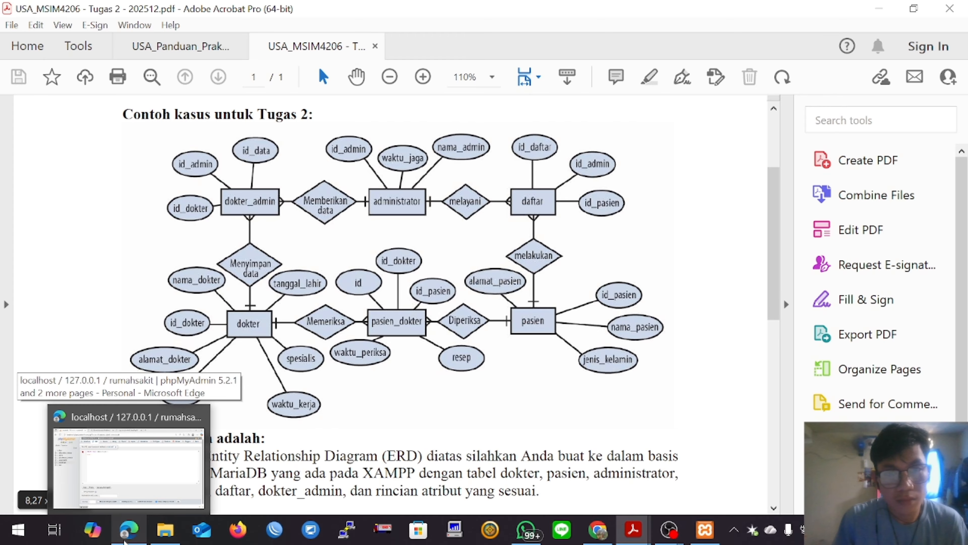
pyautogui.click(125, 541)
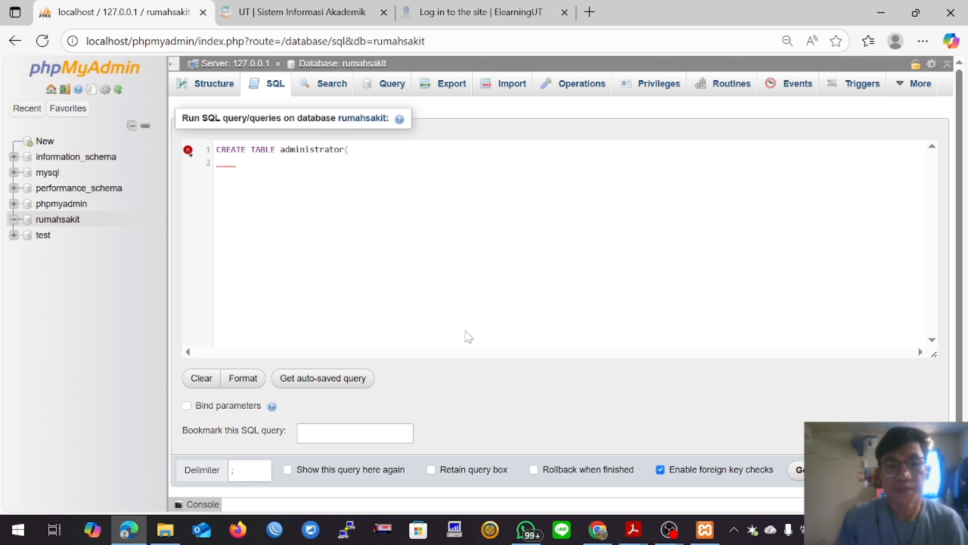
pyautogui.write('id_admin')
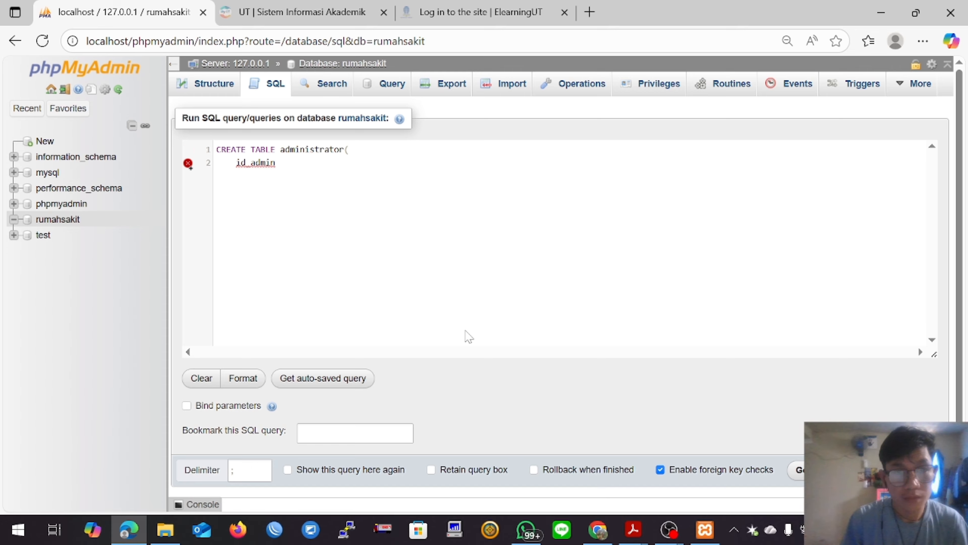
pyautogui.write('(in')
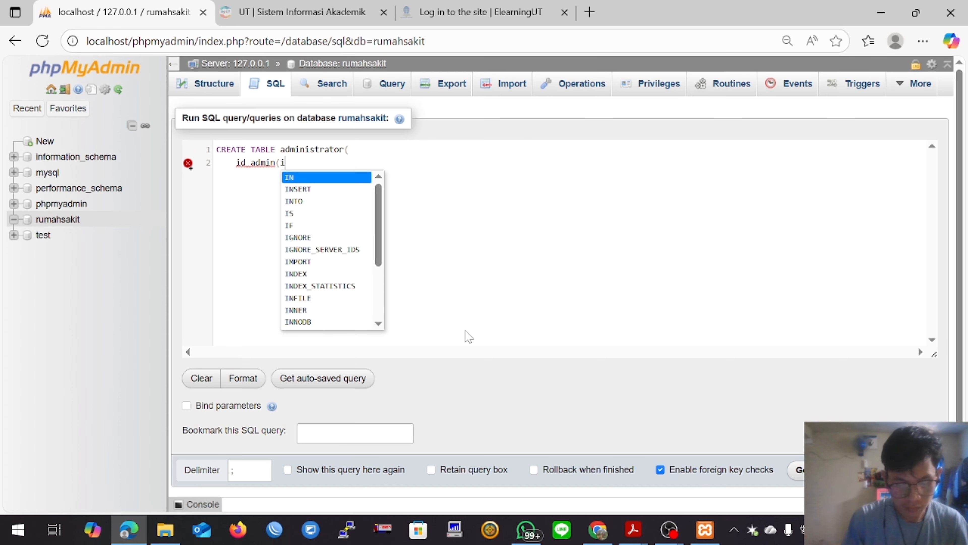
pyautogui.press('BackSpace')
pyautogui.press('BackSpace')
pyautogui.press('BackSpace')
pyautogui.write('int(3')
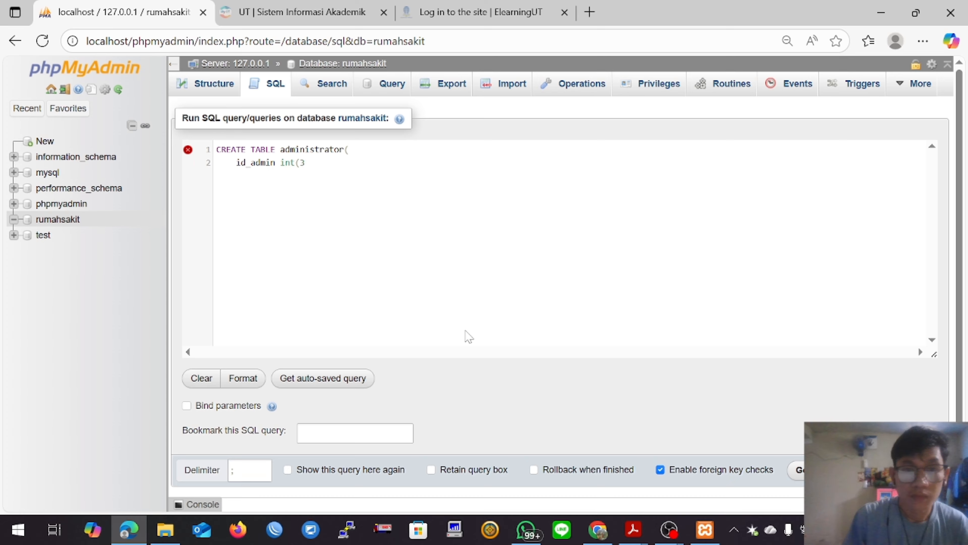
pyautogui.write(')')
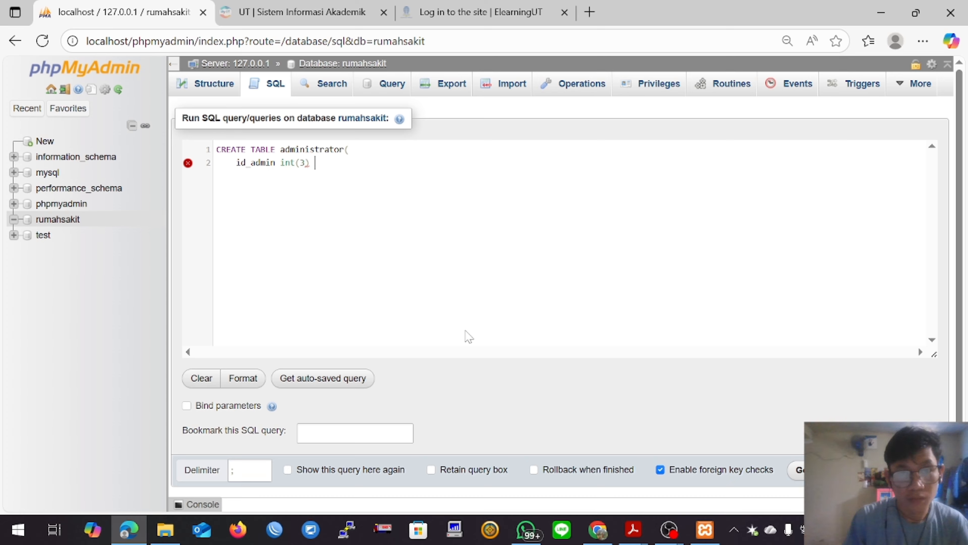
pyautogui.write(' pr')
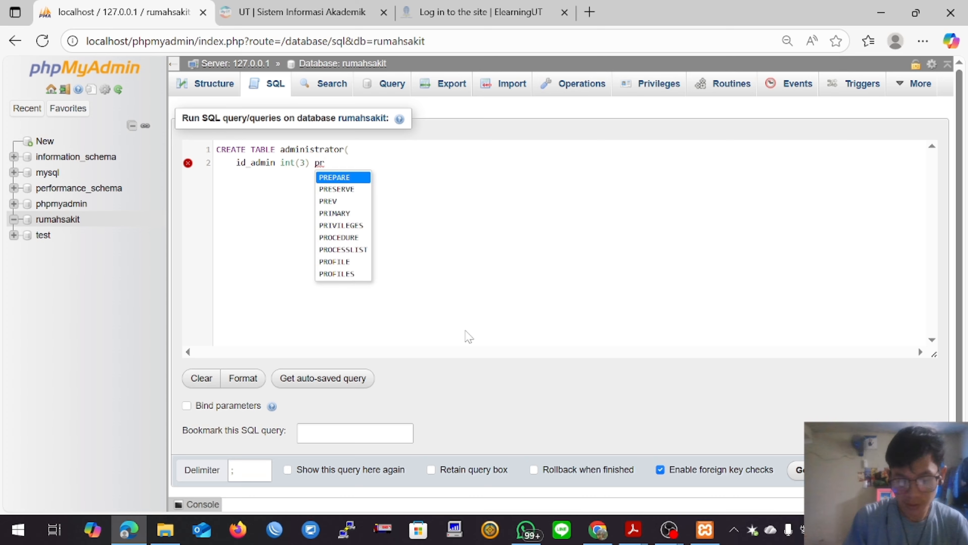
pyautogui.write('i')
# Step: Define id_admin as PRIMARY KEY AUTO_INCREMENT, ending its definition with a comma and a new line
pyautogui.press('Return')
pyautogui.write('k')
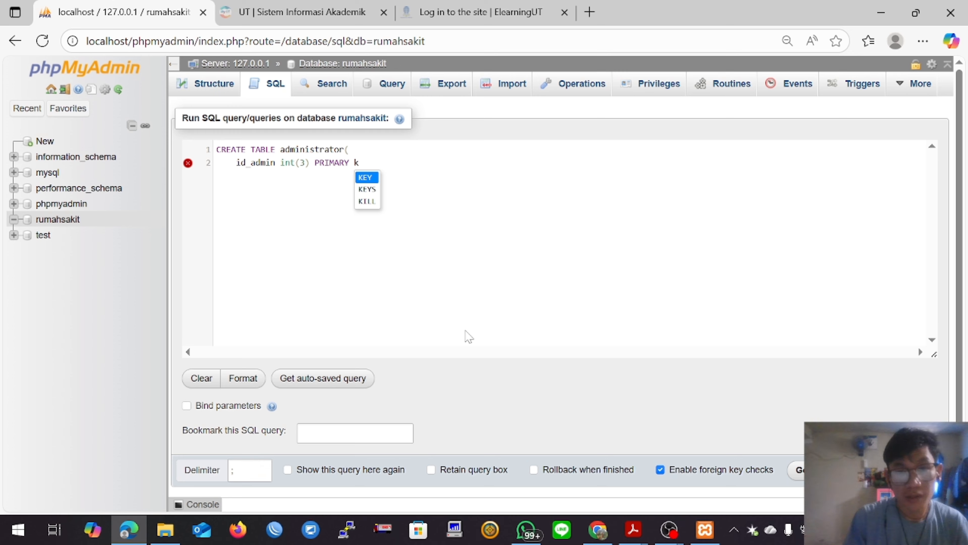
pyautogui.press('Return')
pyautogui.write('aut')
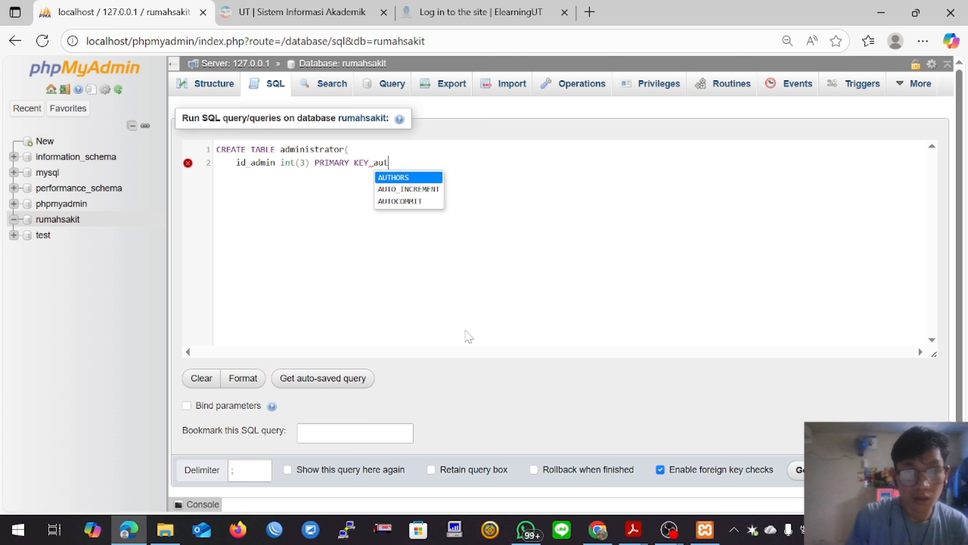
pyautogui.write('to')
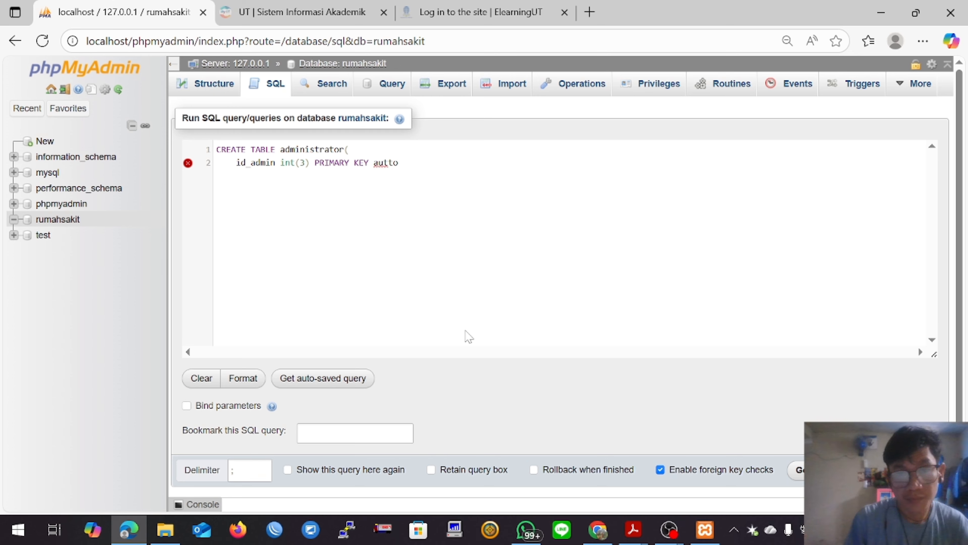
pyautogui.press('BackSpace')
pyautogui.press('BackSpace')
pyautogui.write('o')
pyautogui.press('Return')
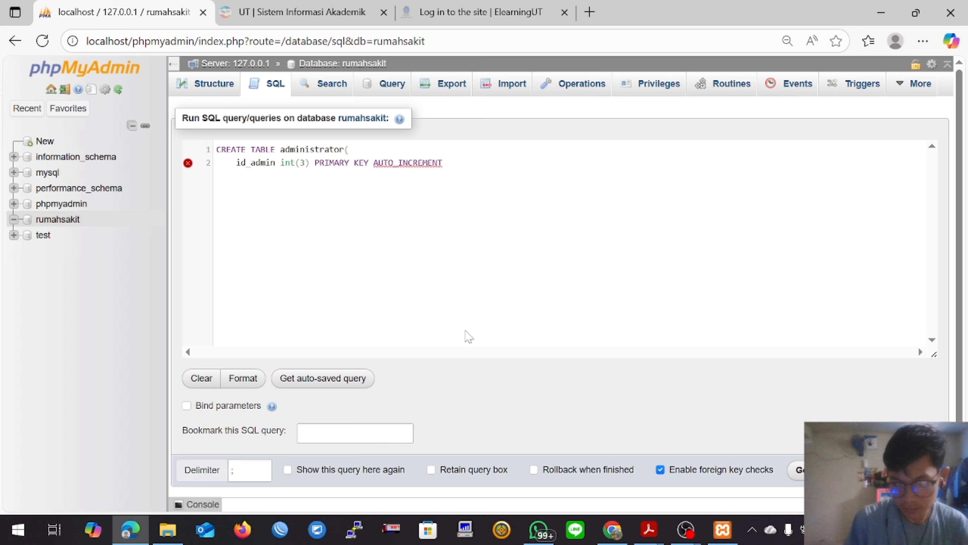
pyautogui.write(',')
pyautogui.press('Return')
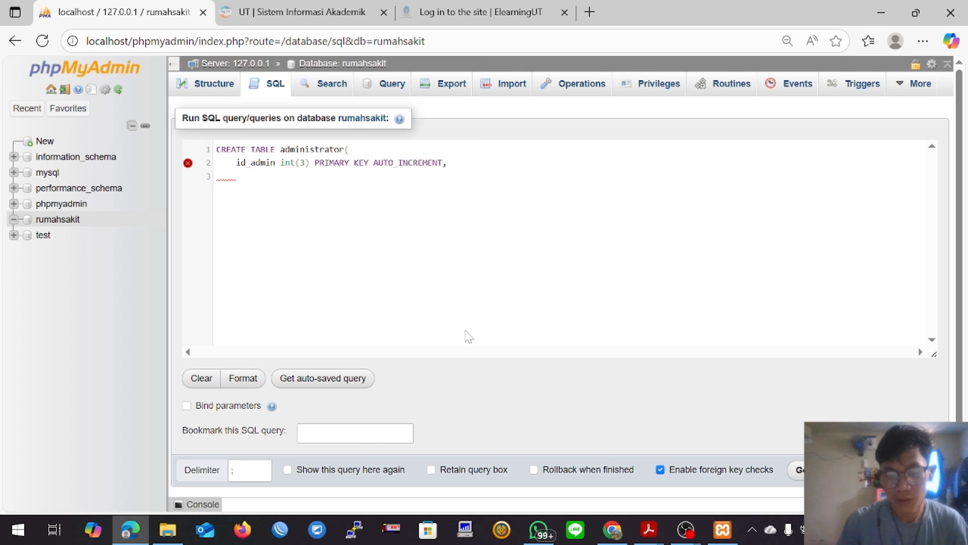
# Step: Add the column waktu_jaga varchar(50) to the administrator table query, followed by a comma and a new line
pyautogui.write('waktu')
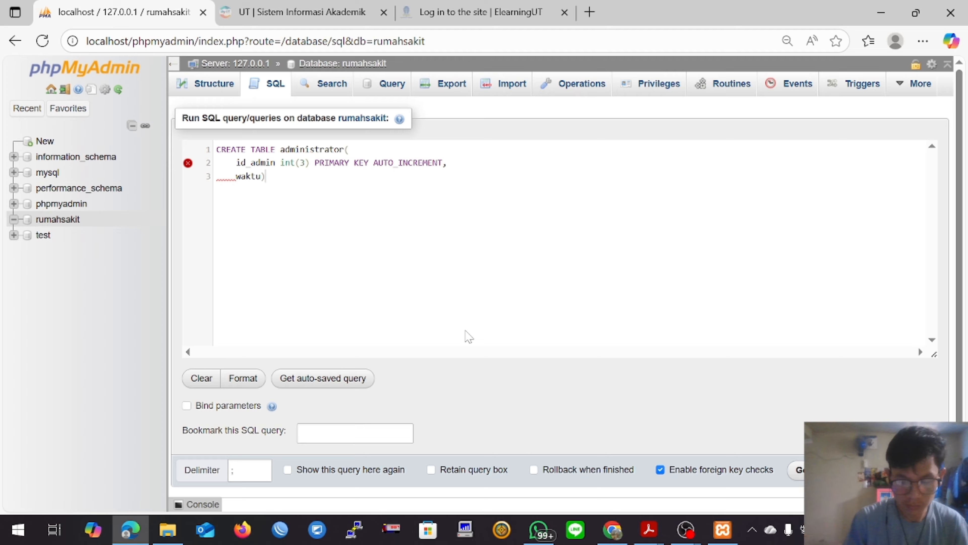
pyautogui.write('_jaga')
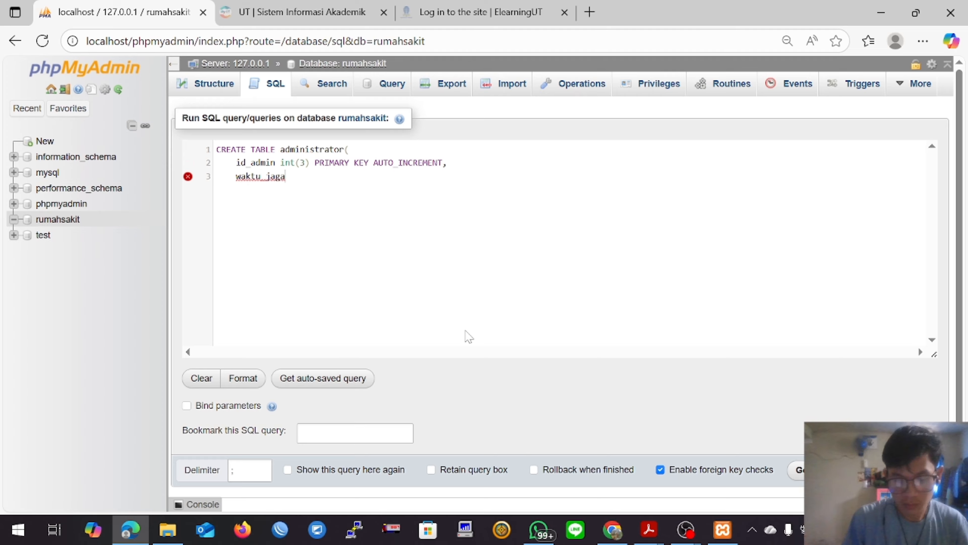
pyautogui.write(' varc')
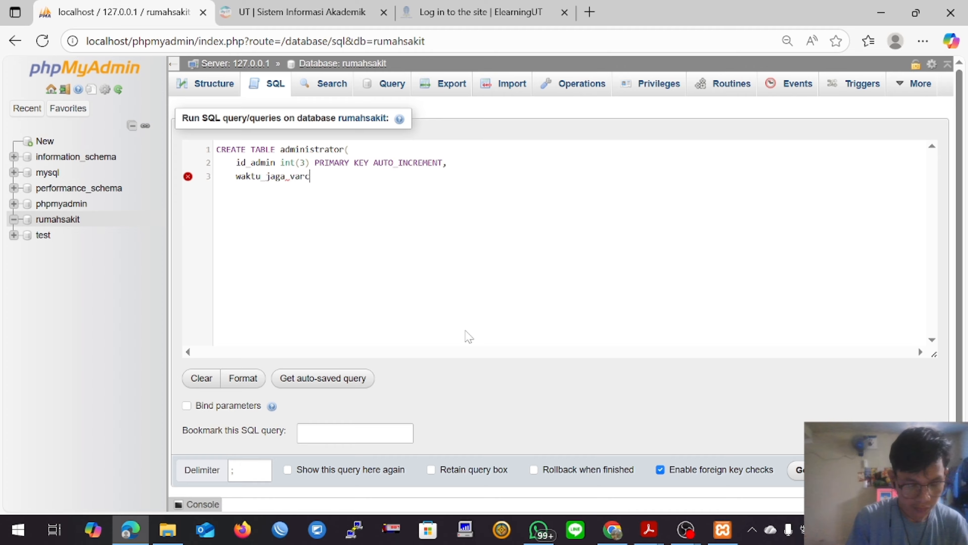
pyautogui.write('har(50),     ')
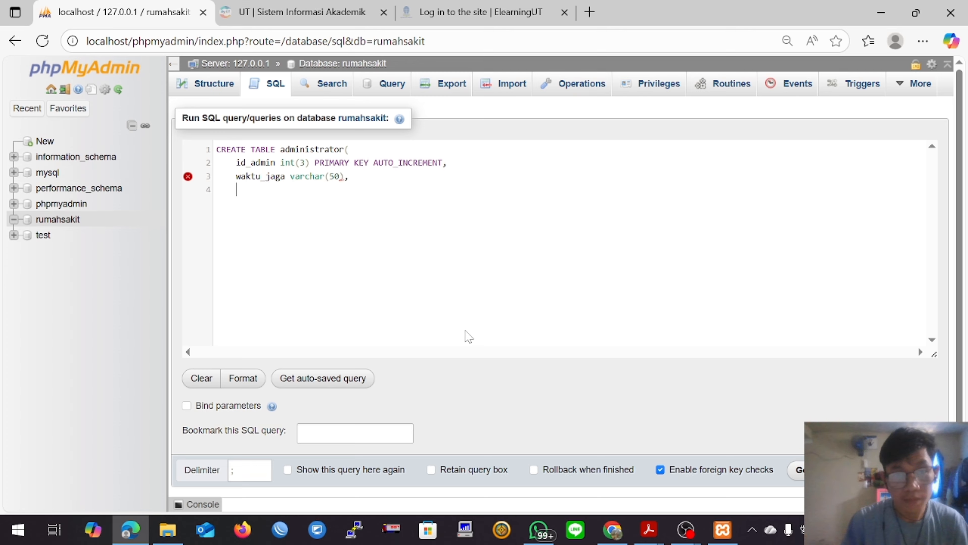
pyautogui.write('nama_admin')
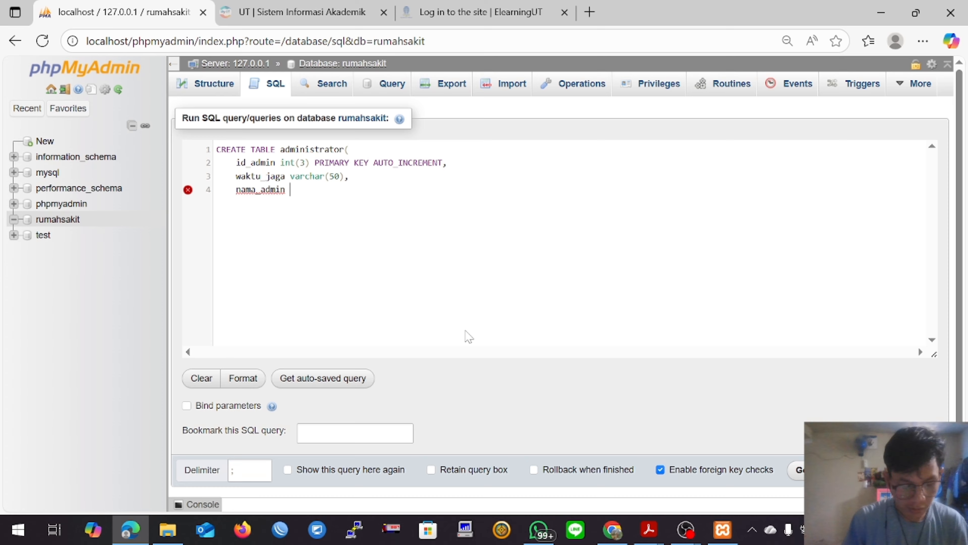
pyautogui.write(' varchar')
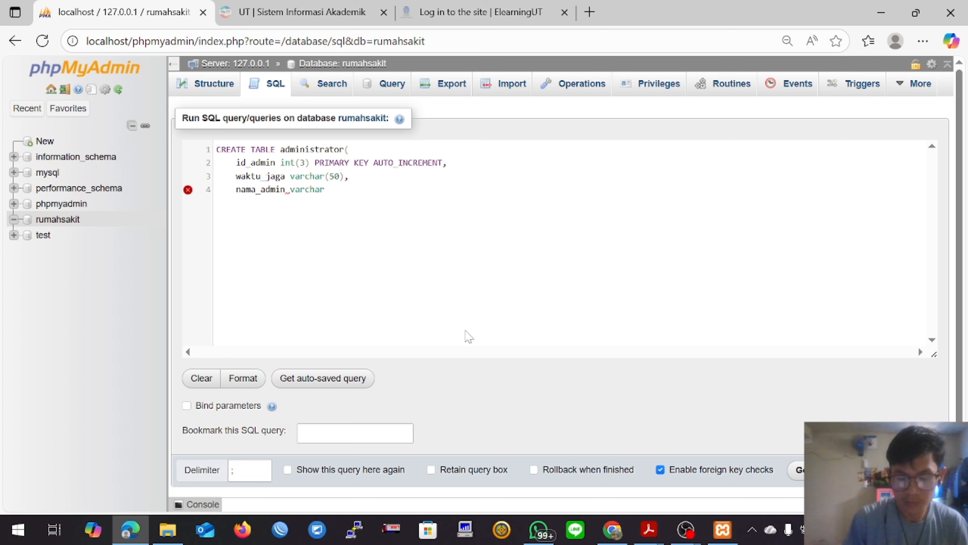
pyautogui.write('(30)     ')
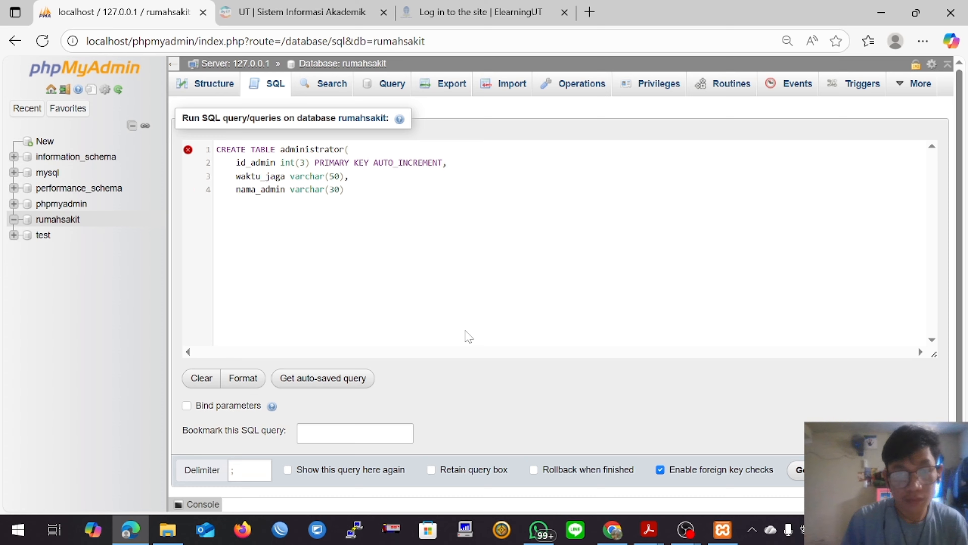
pyautogui.write(');')
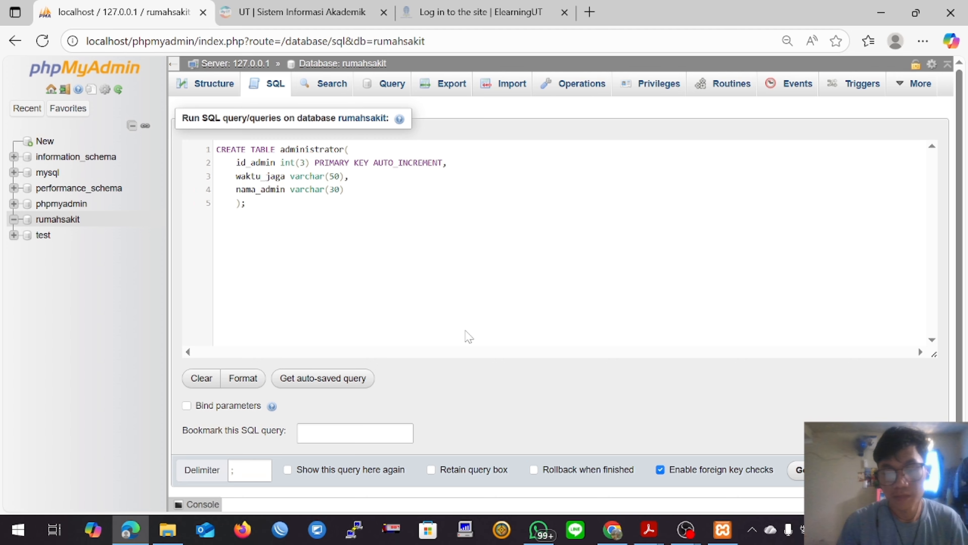
# Step: Add the column nama_admin varchar(30), close the statement with ); and run the query to create the administrator table
pyautogui.click(797, 470)
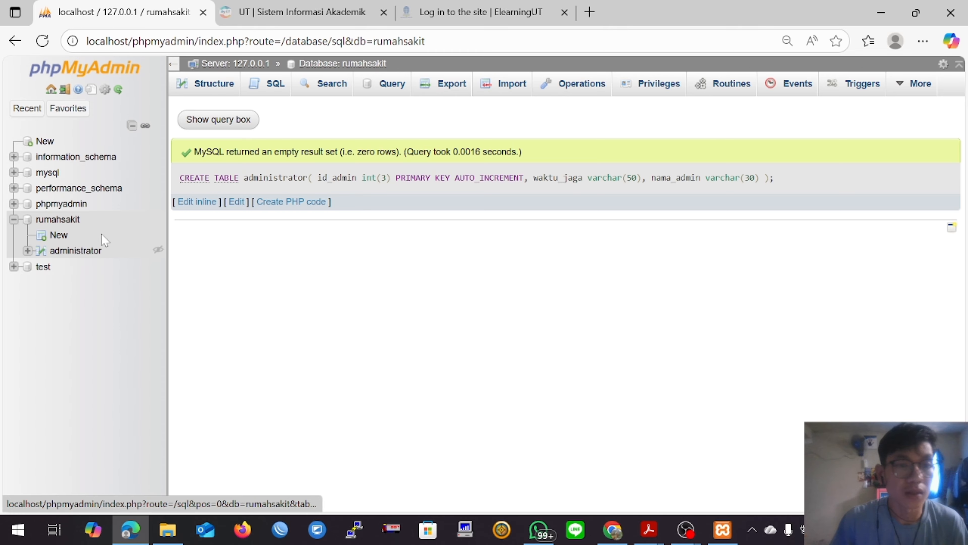
# Step: Open a new SQL query on the rumahsakit database and begin it with CREATE TABLE dokter( followed by a new line
pyautogui.click(275, 90)
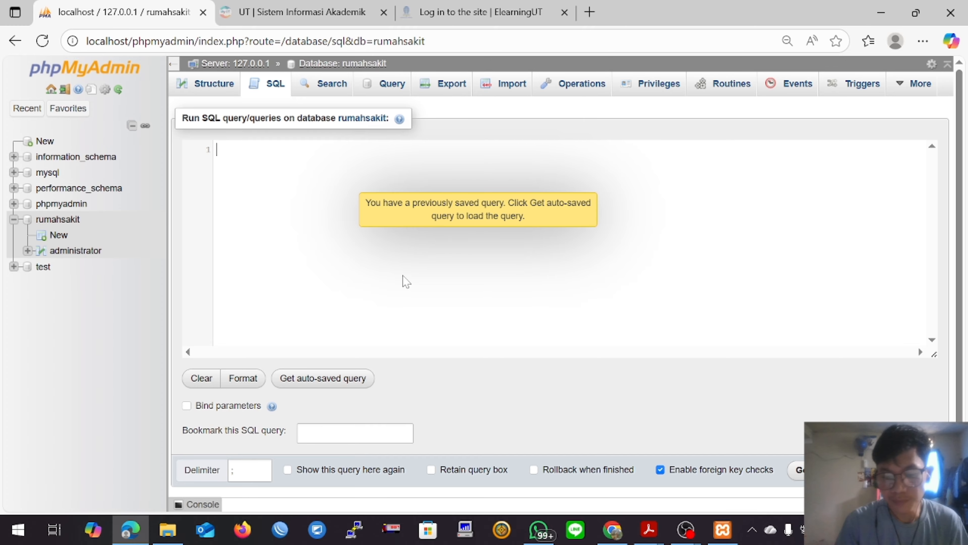
pyautogui.write('CREATE')
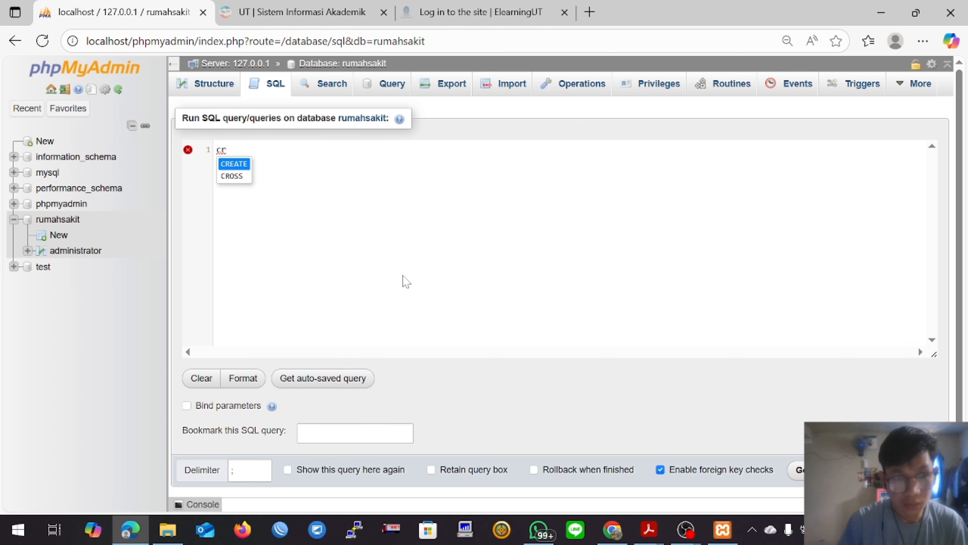
pyautogui.write(' TABLE ')
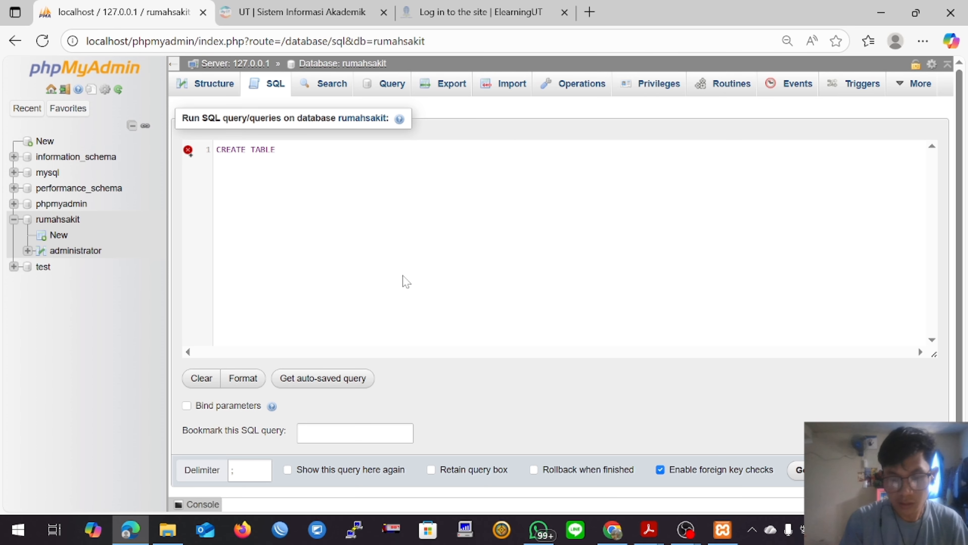
pyautogui.write('dokter;')
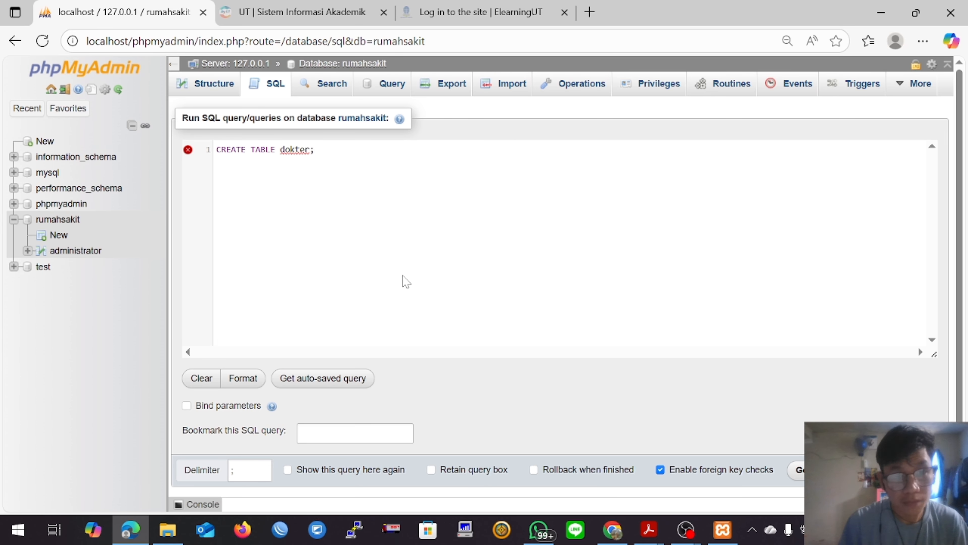
pyautogui.press('BackSpace')
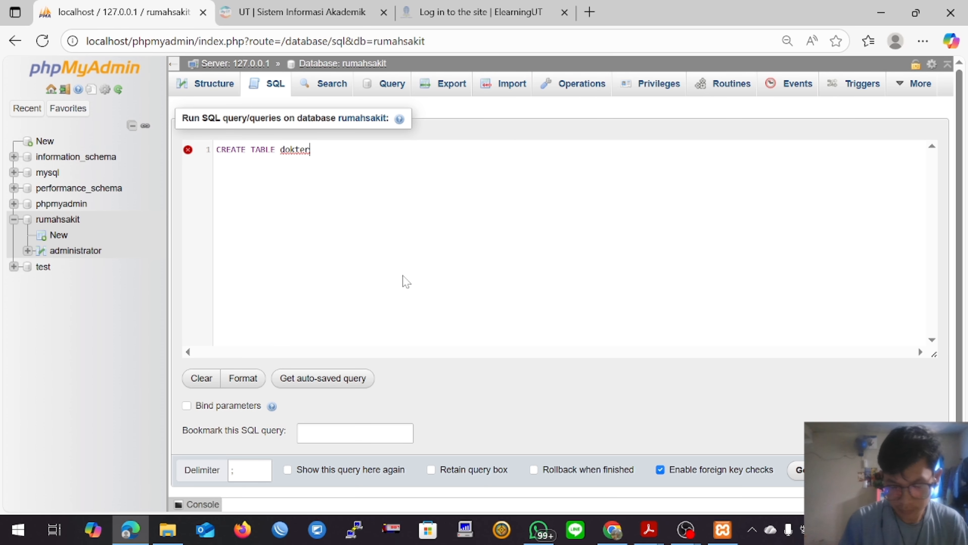
pyautogui.write('(')
pyautogui.press('Return')
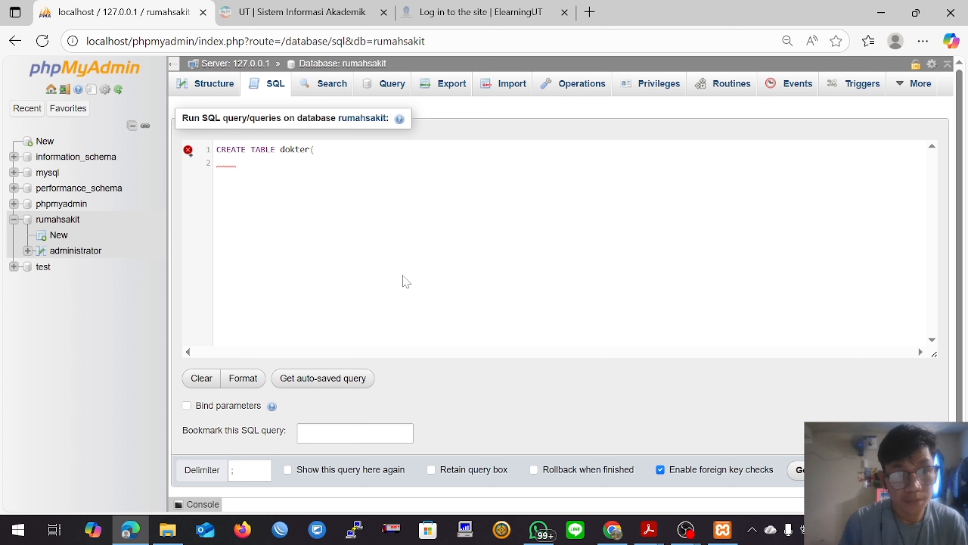
# Step: Define the column id_dokter int(3) PRIMARY KEY AUTO_INCREMENT in the dokter query, ending with a comma and a new line
pyautogui.write('id')
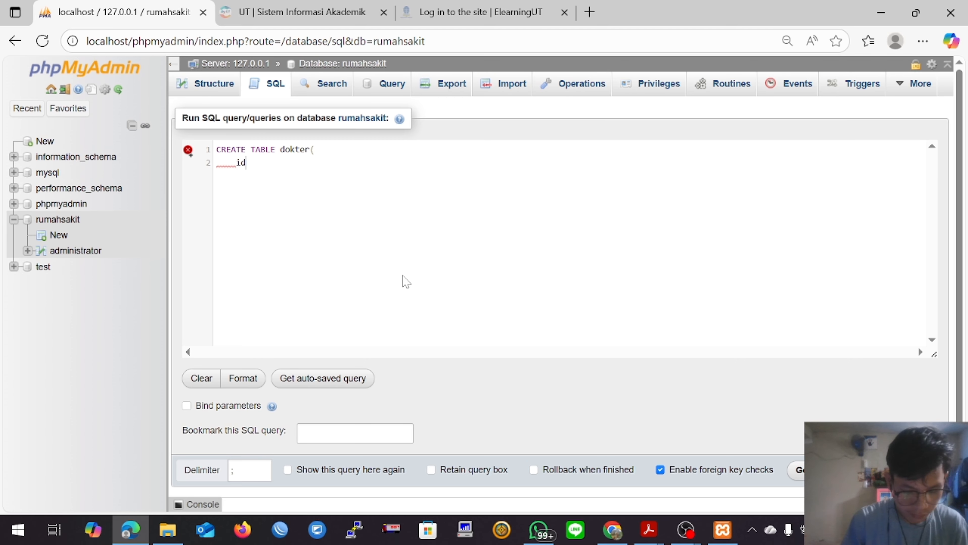
pyautogui.write('_dokter')
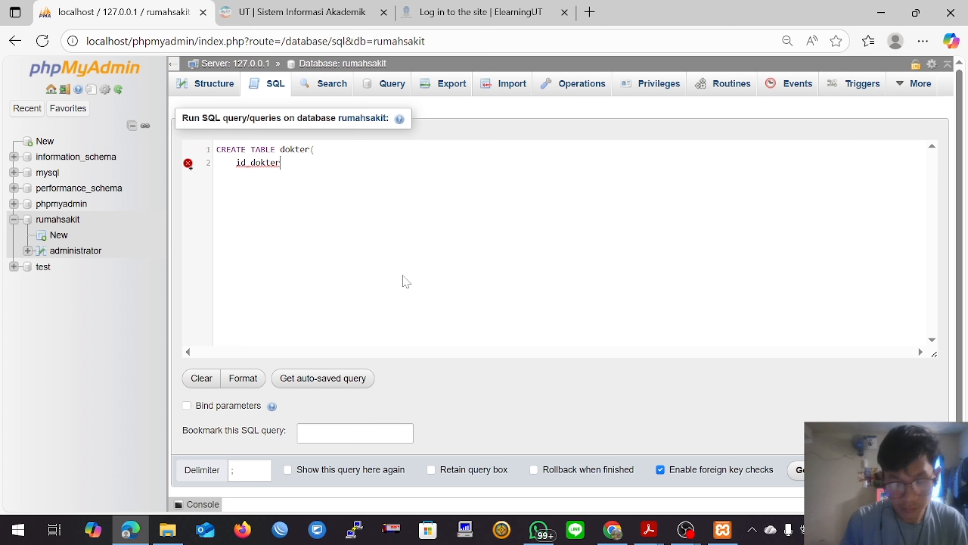
pyautogui.write(' int(3)')
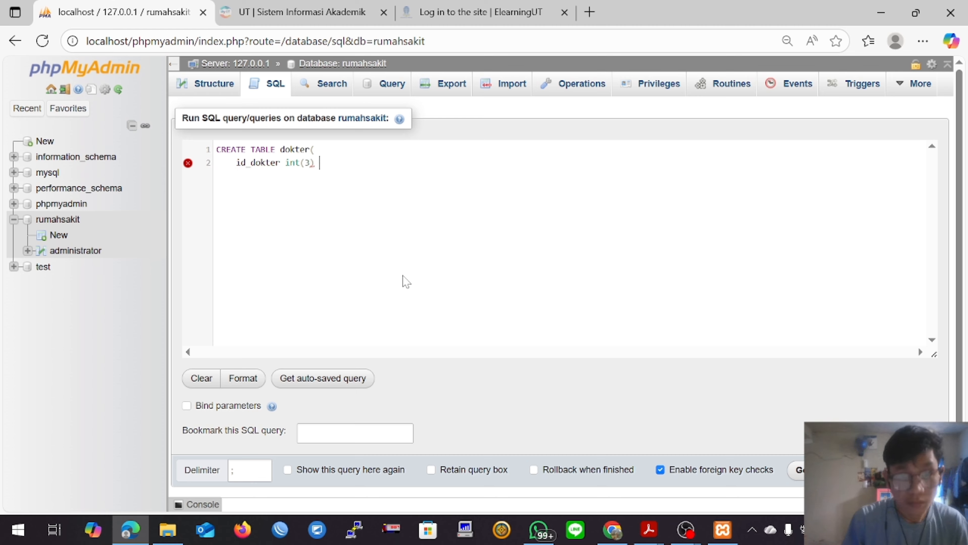
pyautogui.press('BackSpace')
pyautogui.write(',')
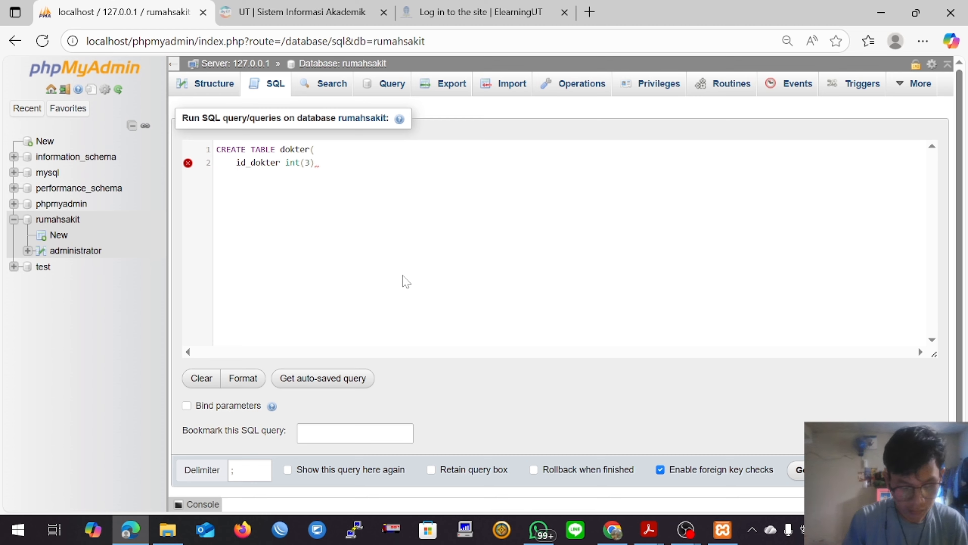
pyautogui.press('BackSpace')
pyautogui.write('PRIMARY KEY')
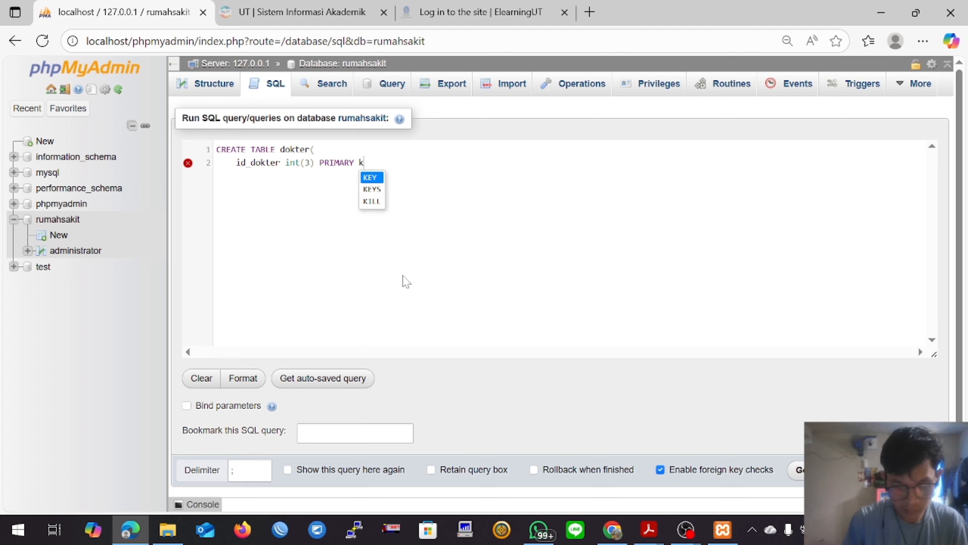
pyautogui.write(' AUTO_INCREMENT')
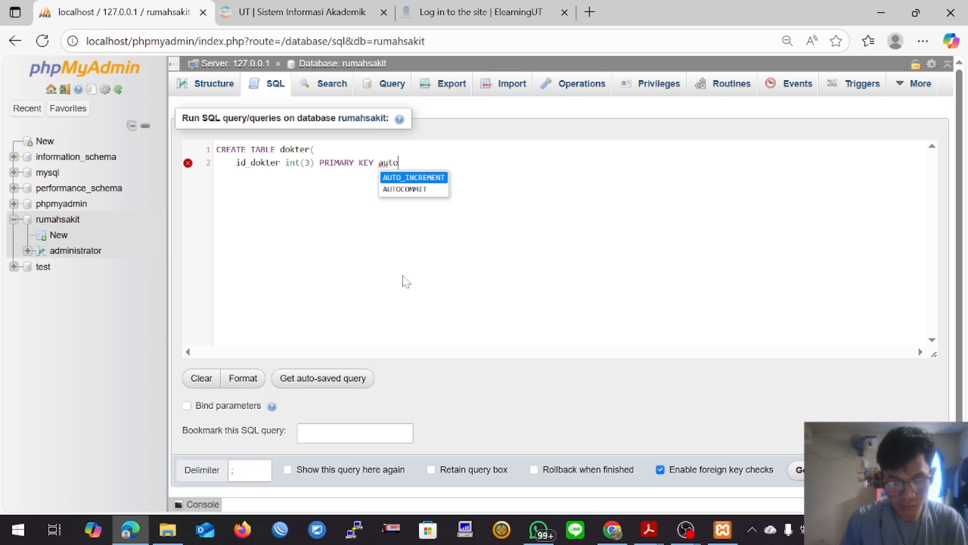
pyautogui.write(',')
pyautogui.press('Return')
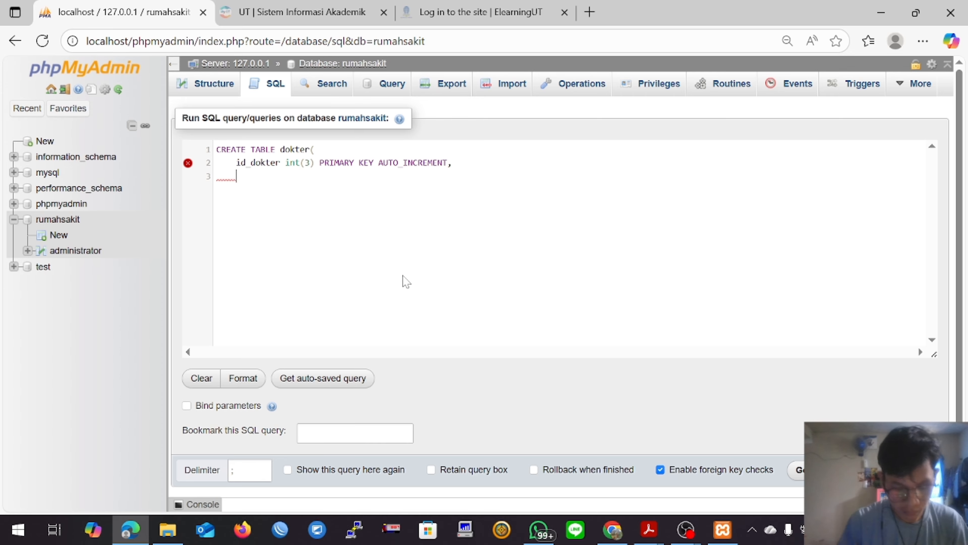
# Step: Add the column nama_dokter varchar(30) to the dokter query, followed by a comma and a new line
pyautogui.write('nama_dokter')
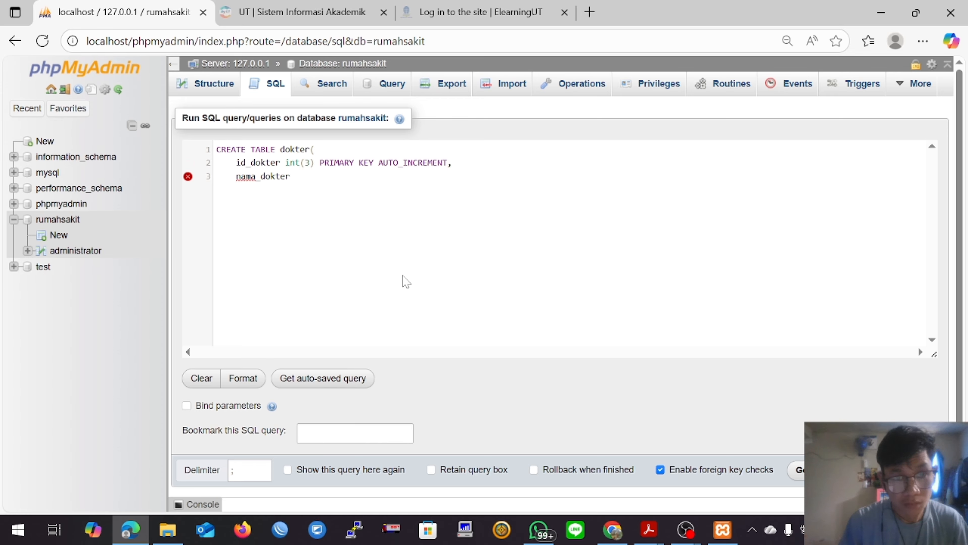
pyautogui.write(' varc')
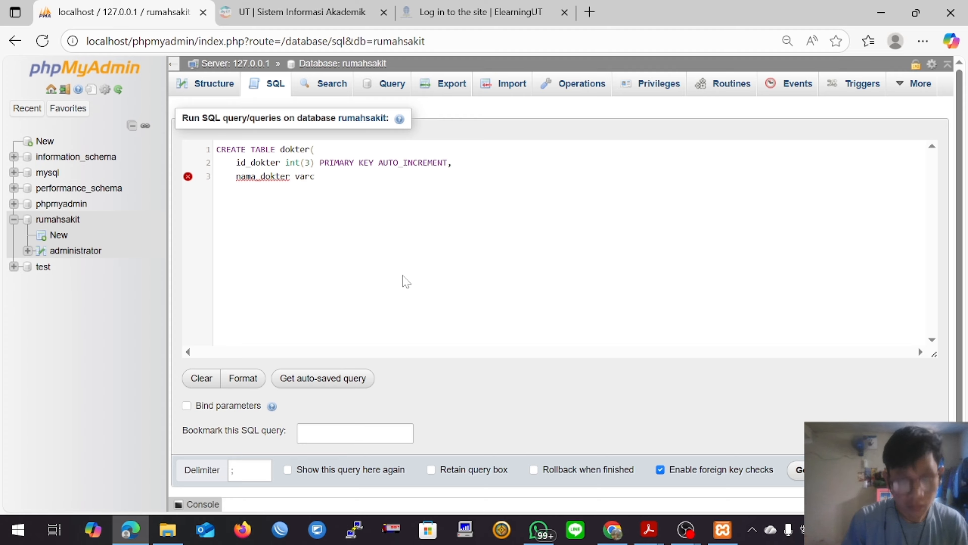
pyautogui.write('har (30)')
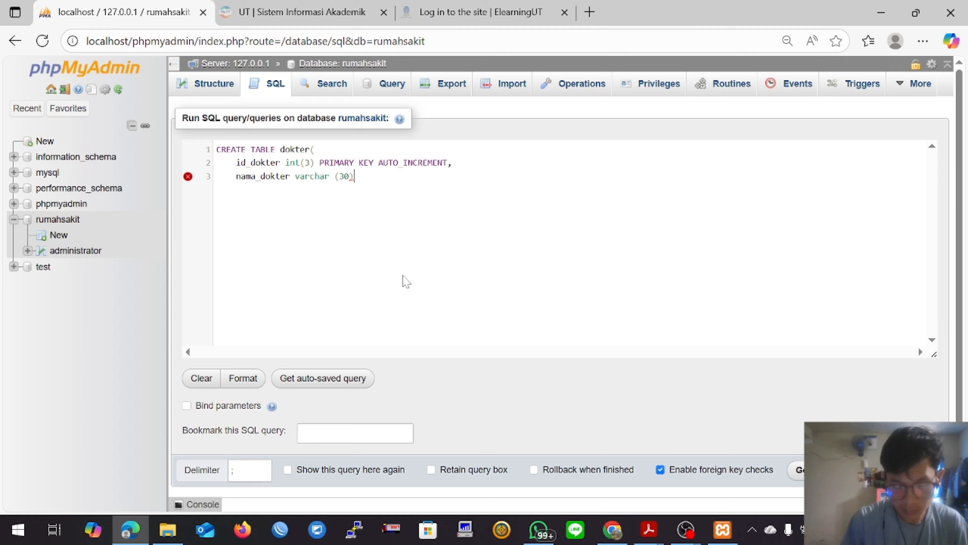
pyautogui.press('BackSpace')
pyautogui.press('BackSpace')
pyautogui.press('BackSpace')
pyautogui.press('BackSpace')
pyautogui.press('BackSpace')
pyautogui.write('(')
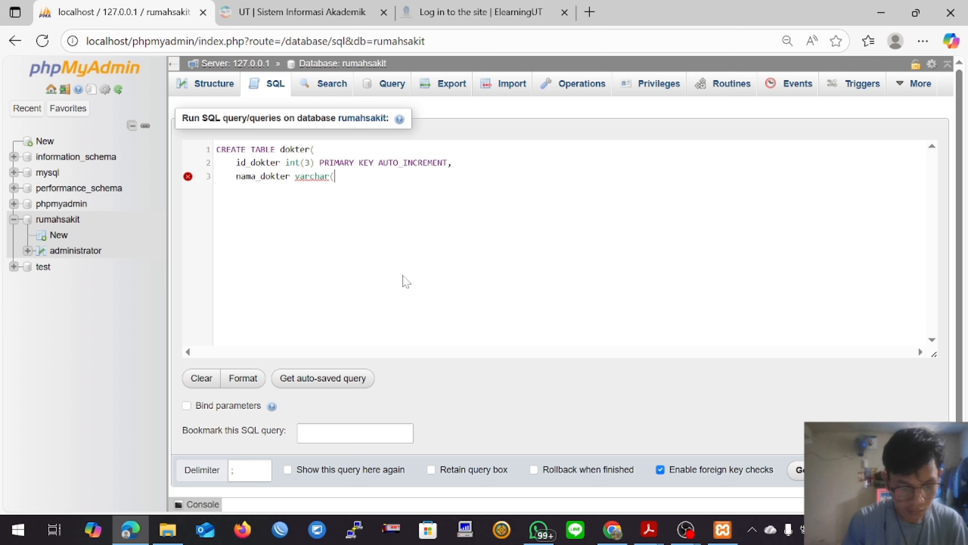
pyautogui.write('30),     ')
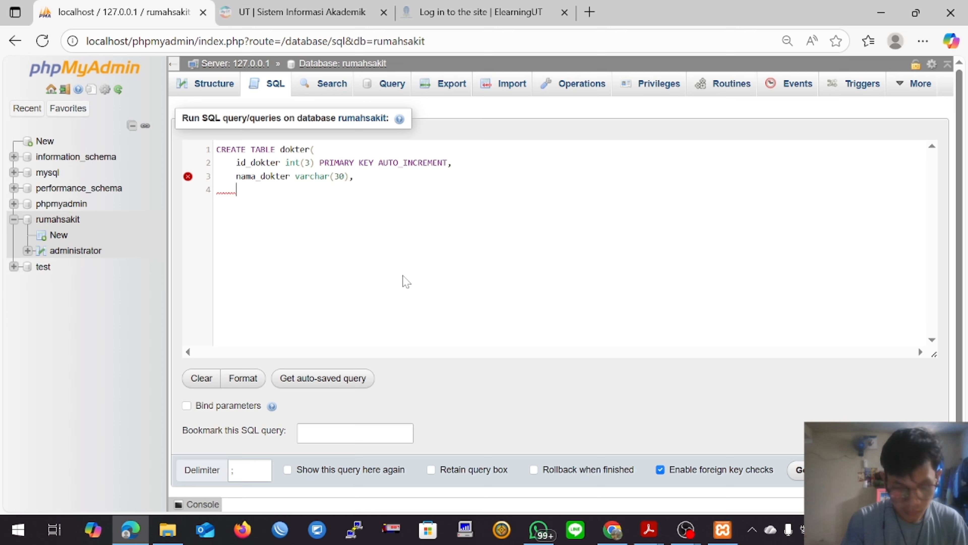
pyautogui.write('tanggal_lahoir')
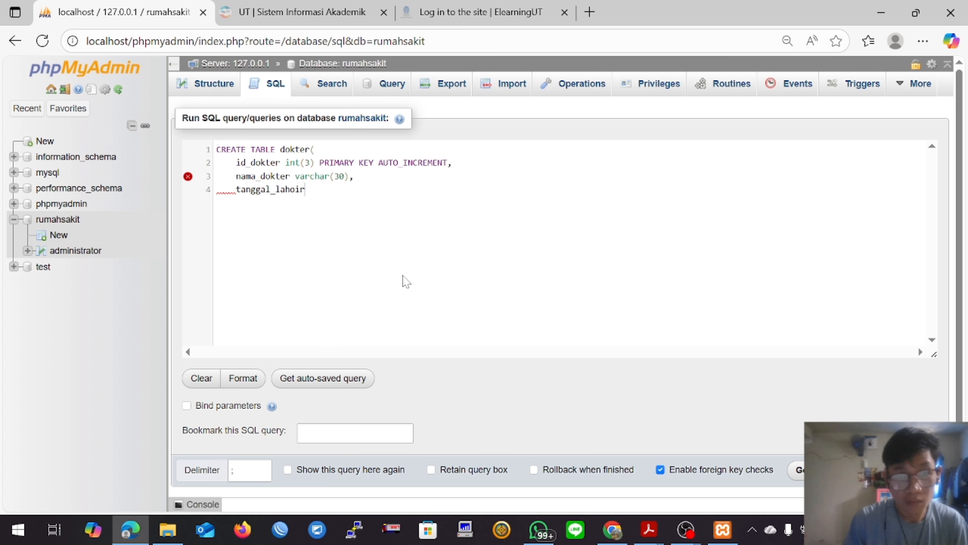
# Step: Add the column tanggal_lahir varchar(15) to the dokter query, followed by a comma and a new line
pyautogui.press('BackSpace')
pyautogui.press('BackSpace')
pyautogui.press('BackSpace')
pyautogui.write('ir ')
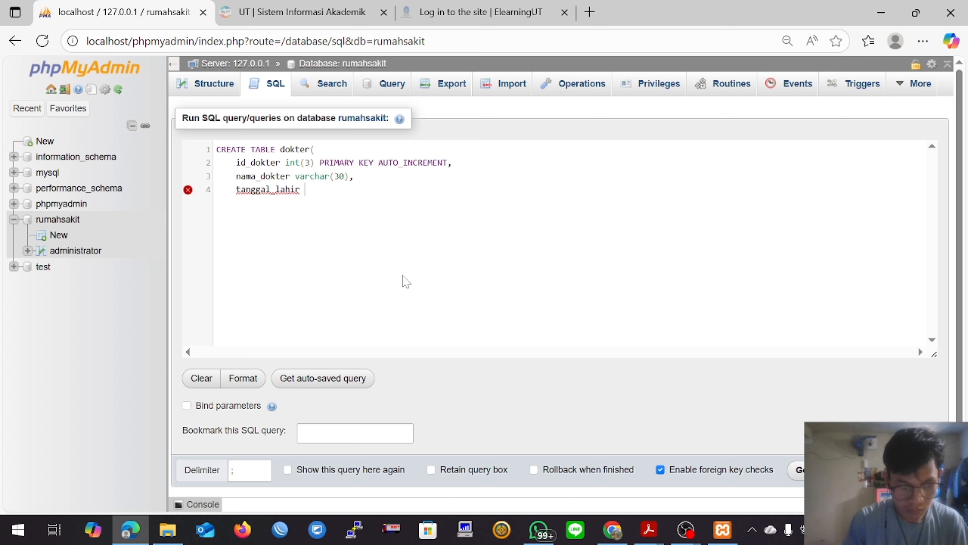
pyautogui.write('varchar(')
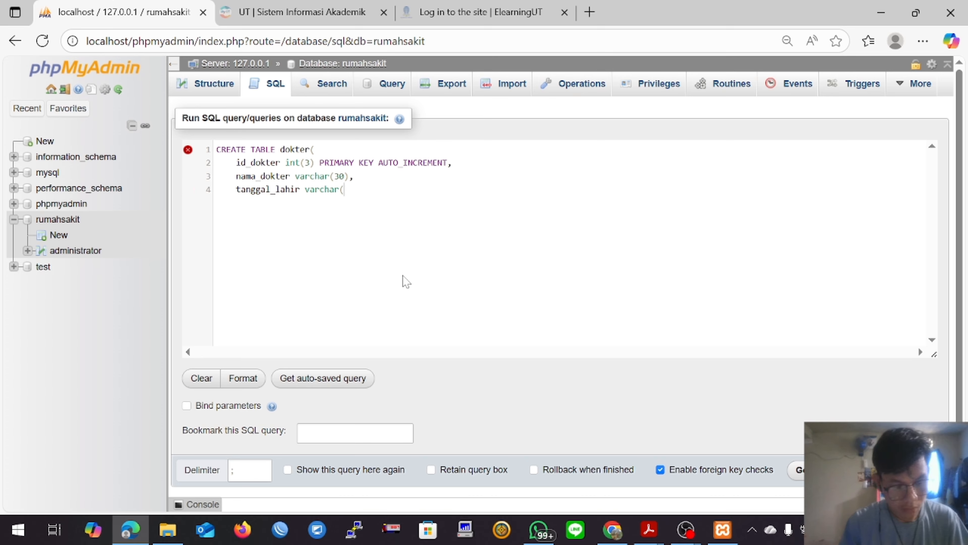
pyautogui.write('15),')
pyautogui.press('Return')
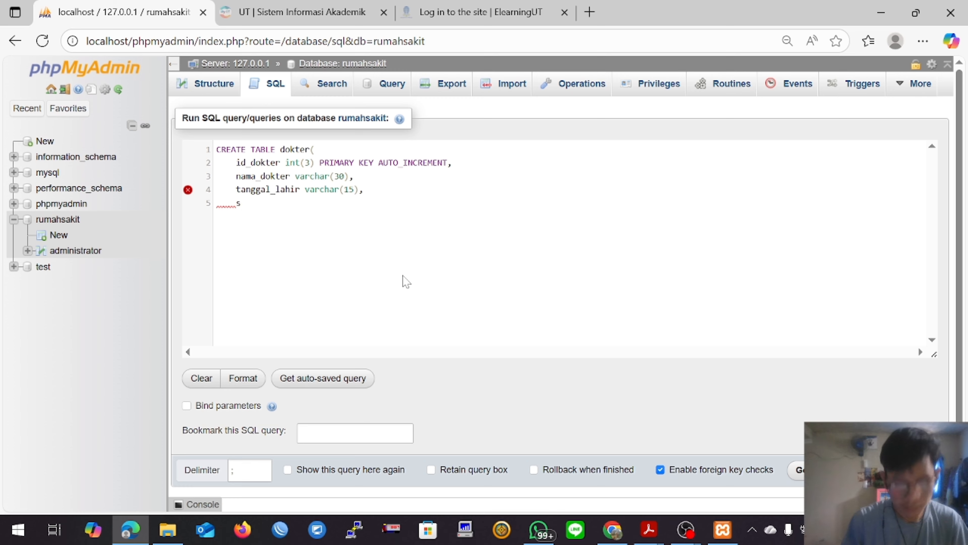
# Step: Add the column spesialis varchar(15) to the dokter query, followed by a comma and a new line
pyautogui.write('spesialis va')
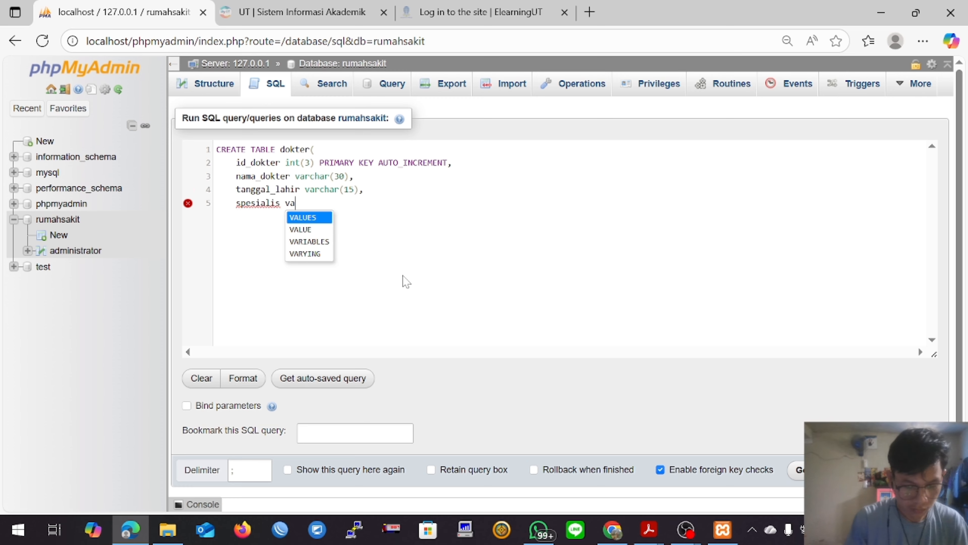
pyautogui.write('rchar(1')
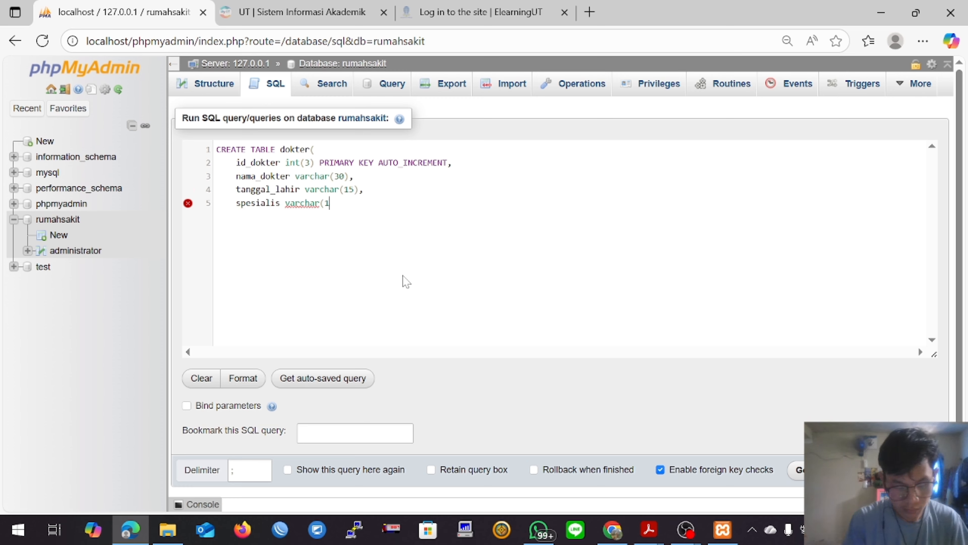
pyautogui.write('5),     ')
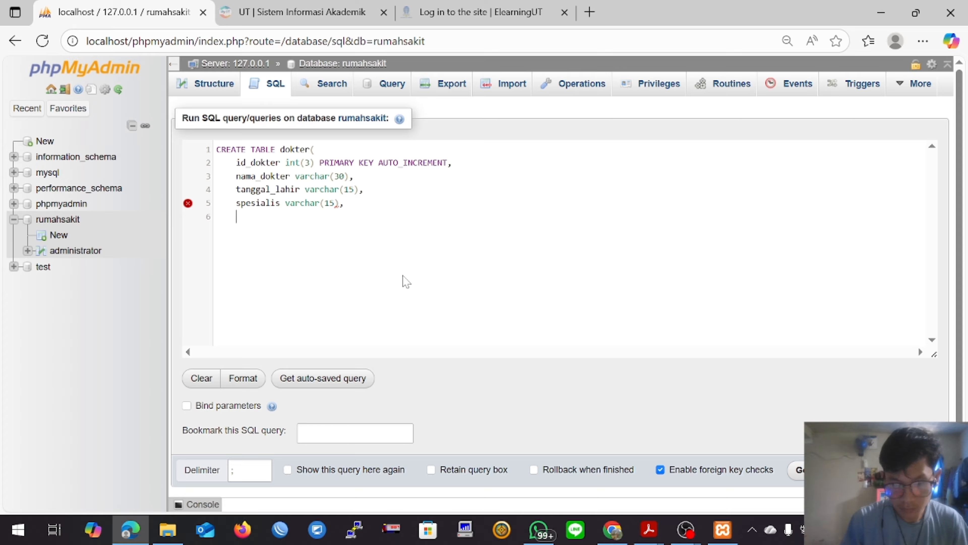
pyautogui.write('waktu_kerja')
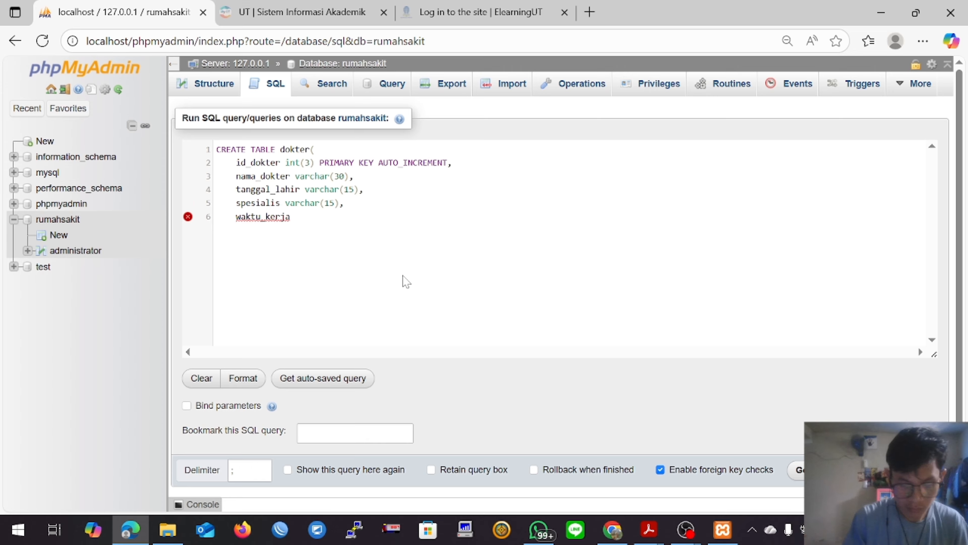
pyautogui.write(' varc')
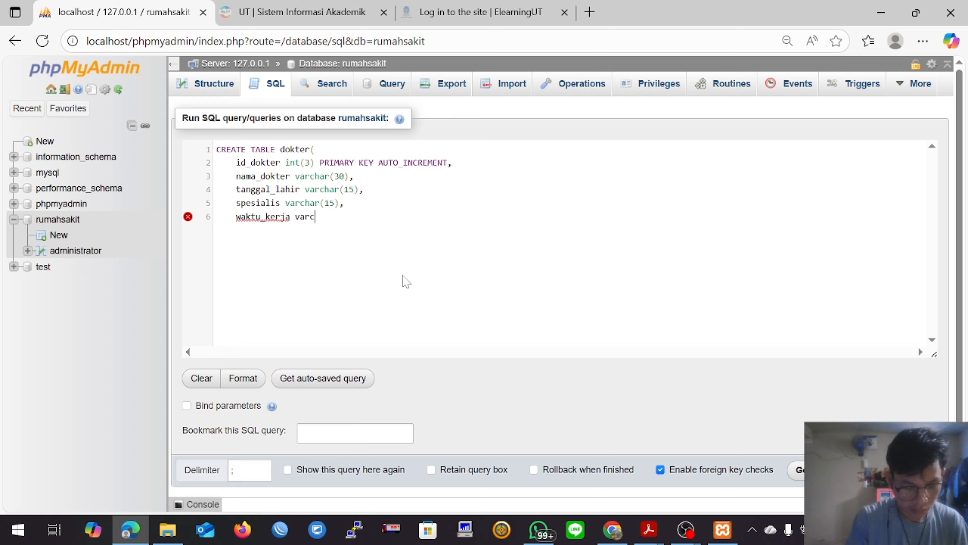
pyautogui.write('har(50')
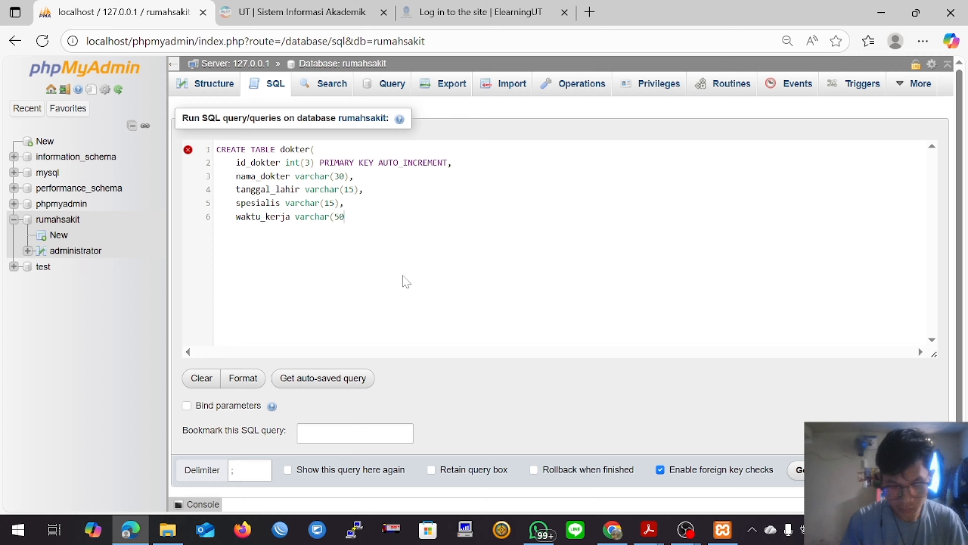
pyautogui.write('),')
# Step: Add the column waktu_kerja varchar(50) to the dokter query, followed by a comma and a new line
pyautogui.press('Return')
# Step: Add the column no_hp varchar(15) to the dokter query and start a new line
pyautogui.write('no')
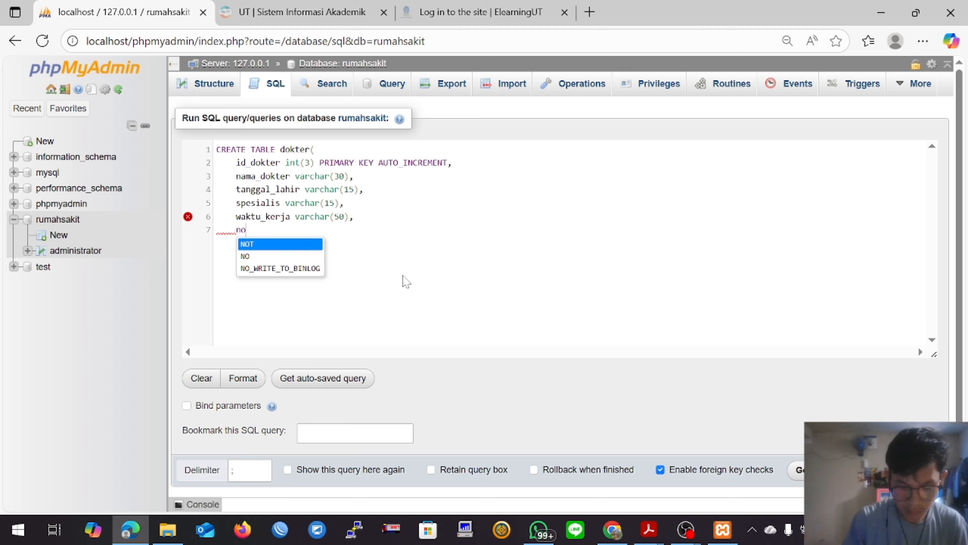
pyautogui.write('_hp')
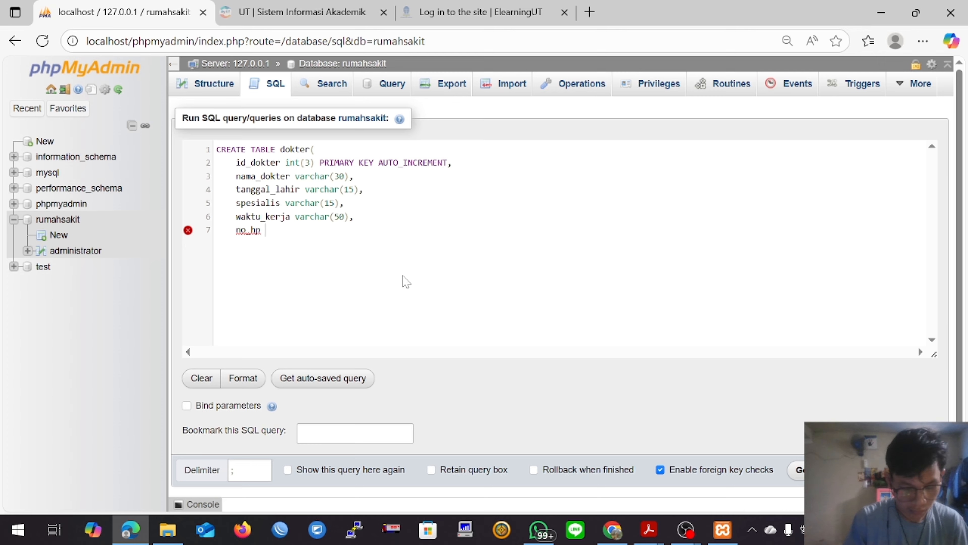
pyautogui.write(' varchar(')
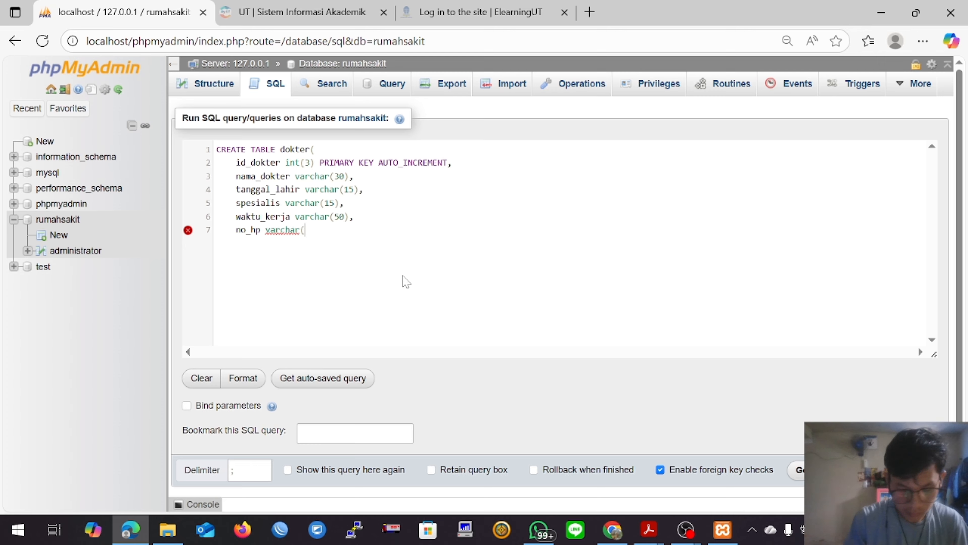
pyautogui.write('15)')
pyautogui.press('Return')
# Step: Complete the dokter query with the column alamat_dokter varchar(100) and the closing );, and try to run it
pyautogui.write('alama')
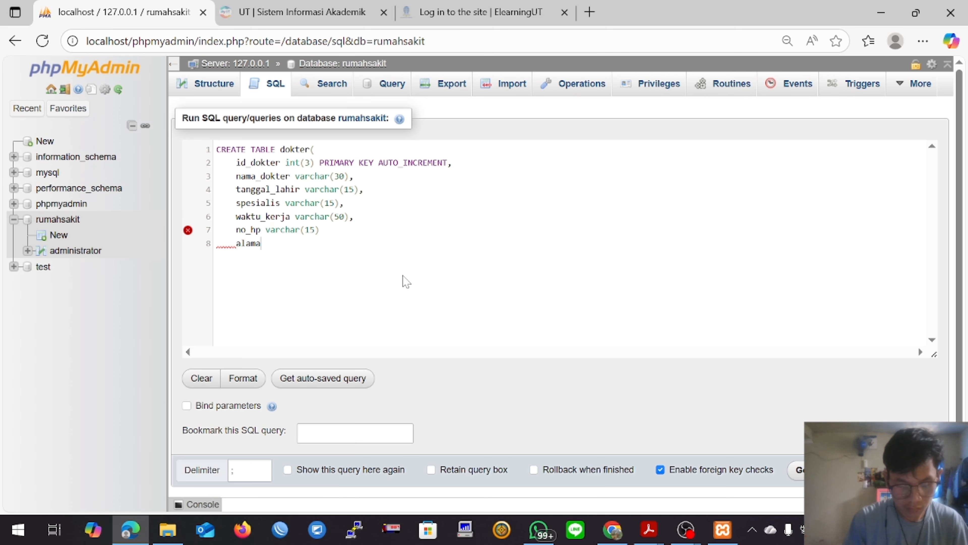
pyautogui.write('t_dokter')
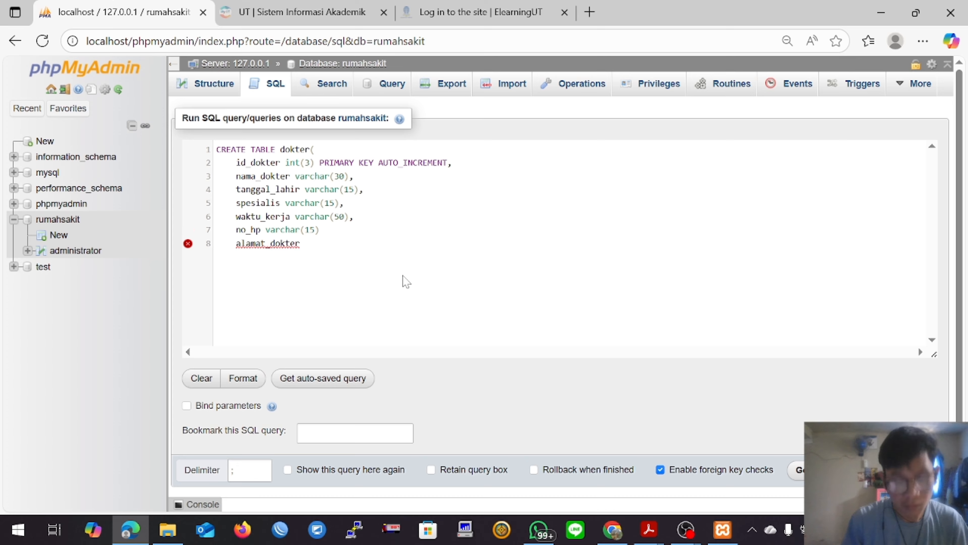
pyautogui.write(' varchar')
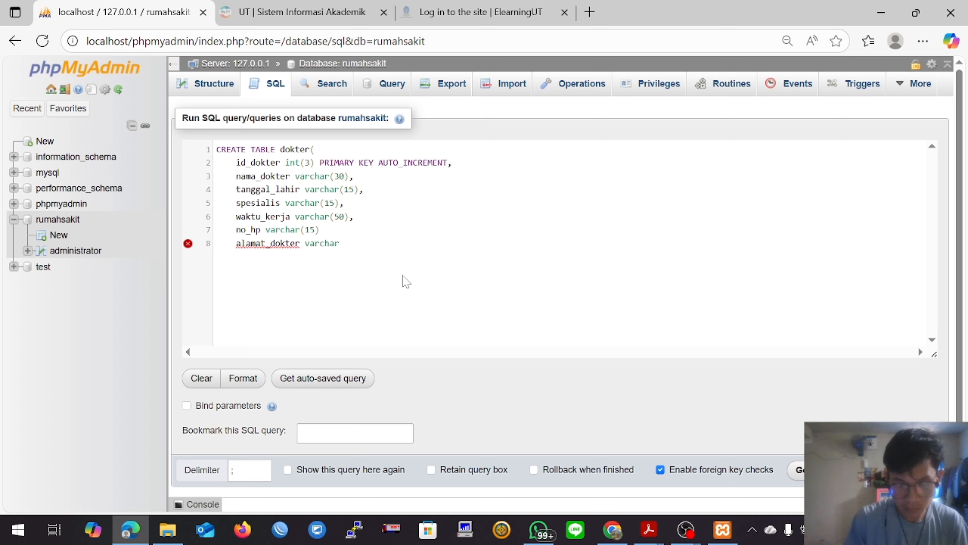
pyautogui.write('(100')
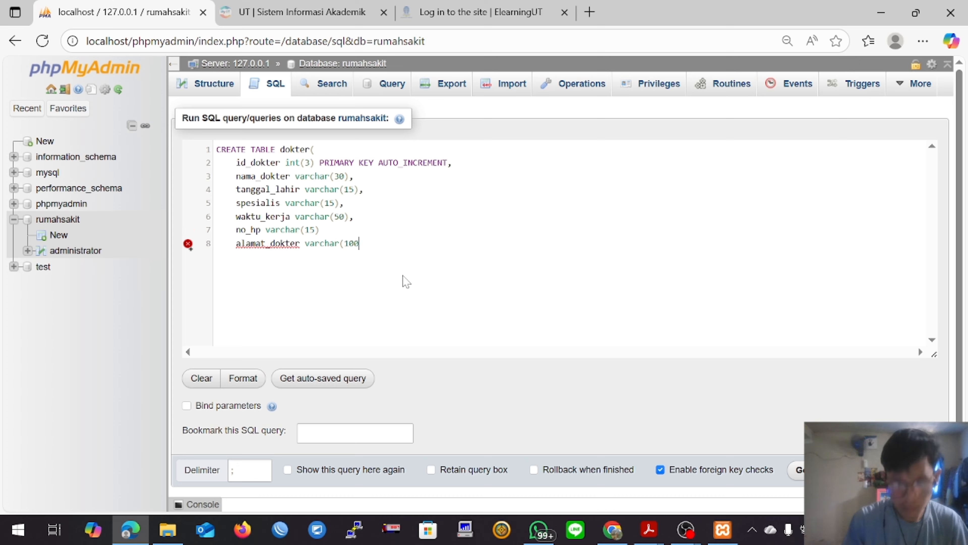
pyautogui.write('))')
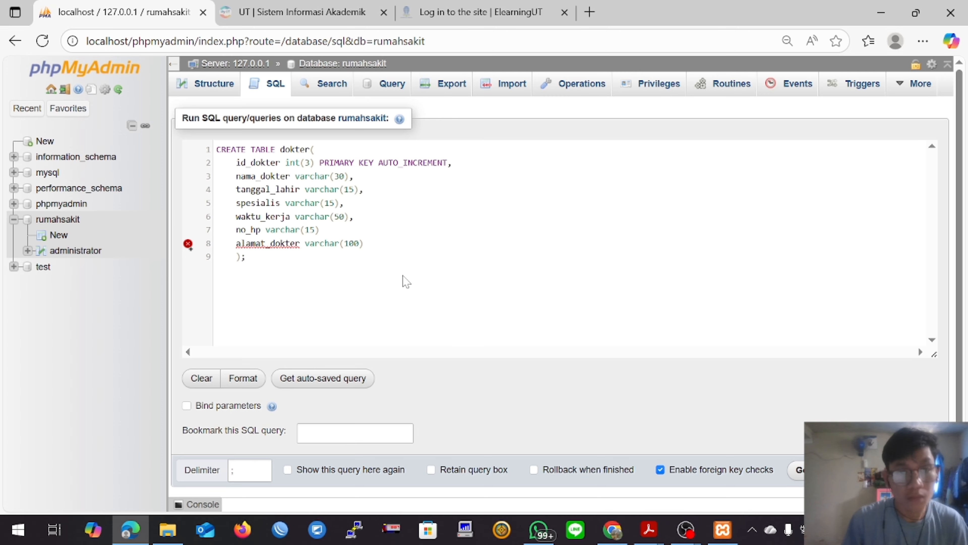
pyautogui.click(798, 469)
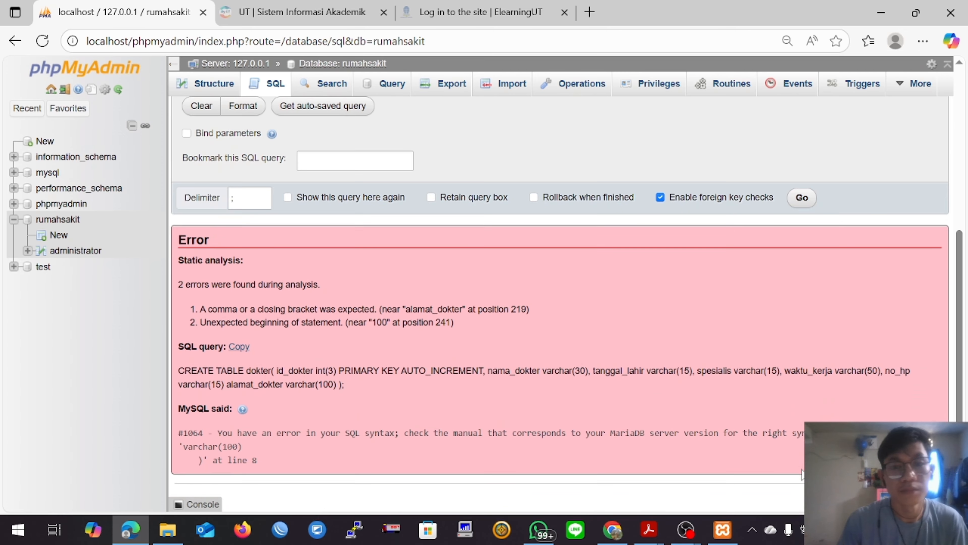
# Step: Insert the missing comma after no_hp varchar(15) and run the dokter query again
pyautogui.scroll(6, 647, 412)
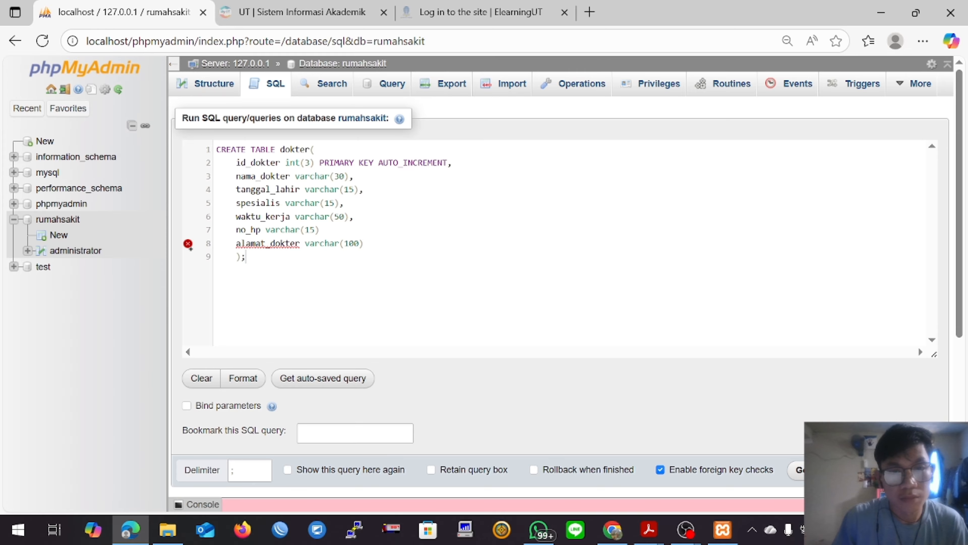
pyautogui.write(',')
pyautogui.scroll(-3, 696, 339)
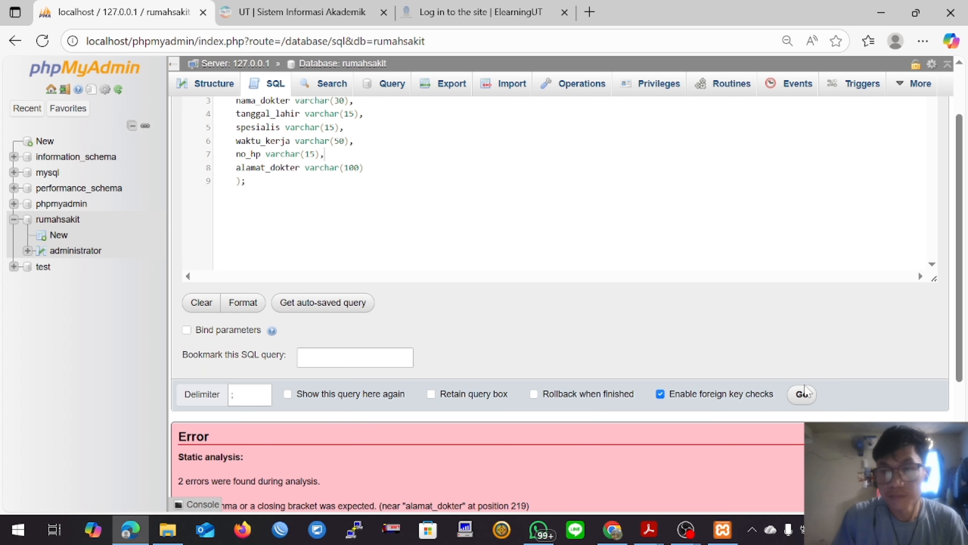
pyautogui.scroll(3, 648, 328)
pyautogui.hotkey('ctrl', 'Return')
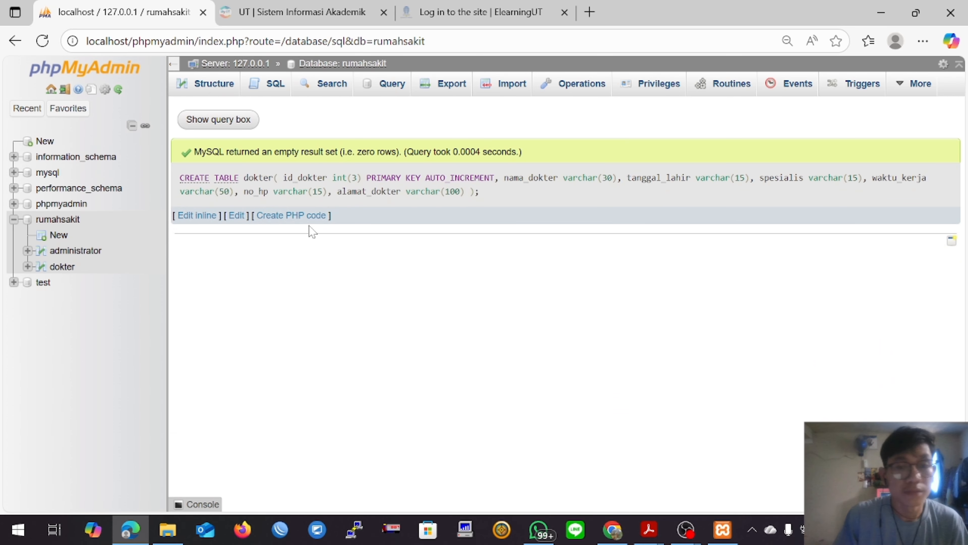
# Step: Start a new SQL query on the rumahsakit database with CREATE TABLE pasien_dokter( and a new line
pyautogui.click(277, 84)
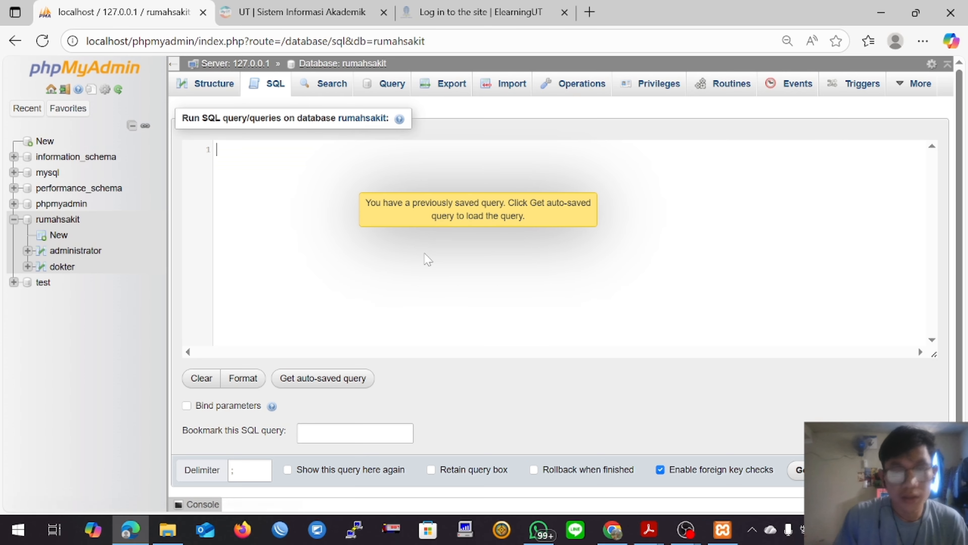
pyautogui.write('CREATE ta')
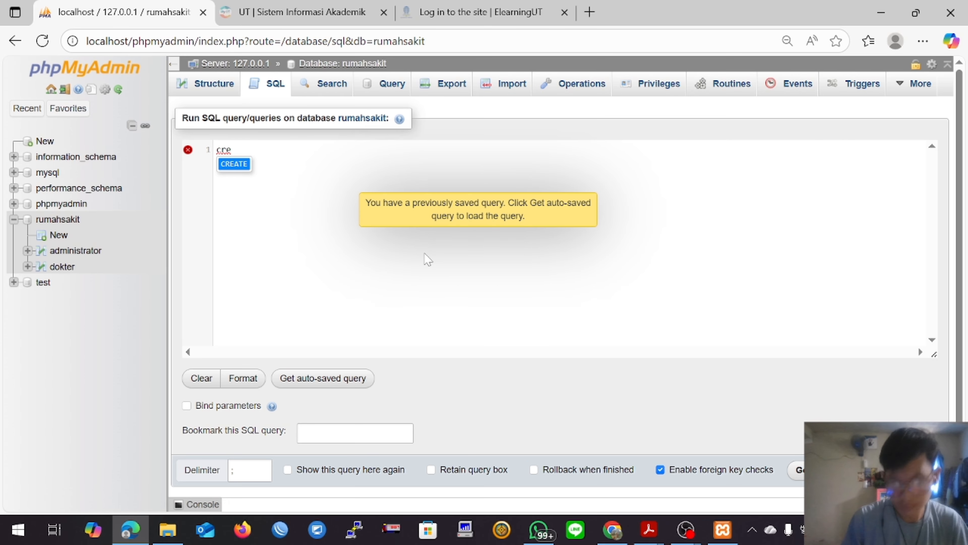
pyautogui.press('Return')
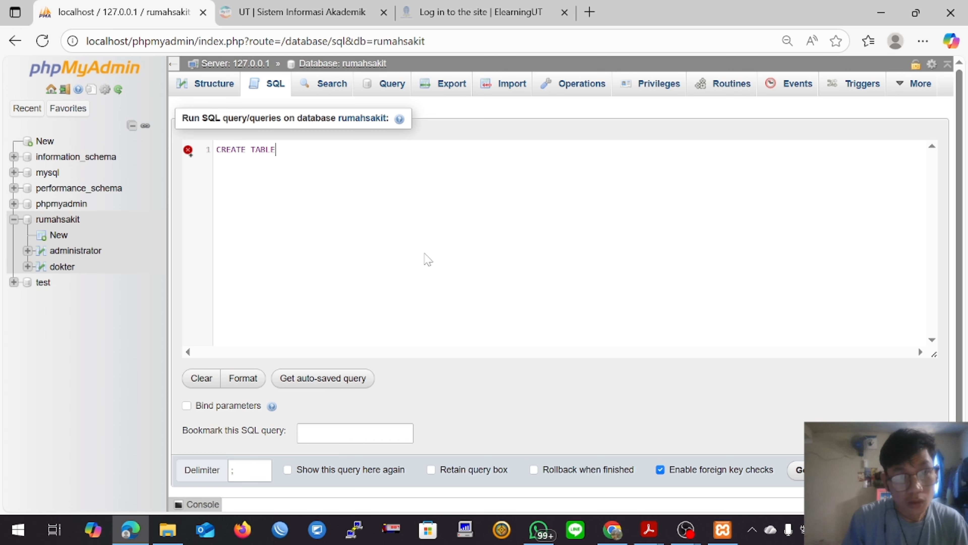
pyautogui.write('paien')
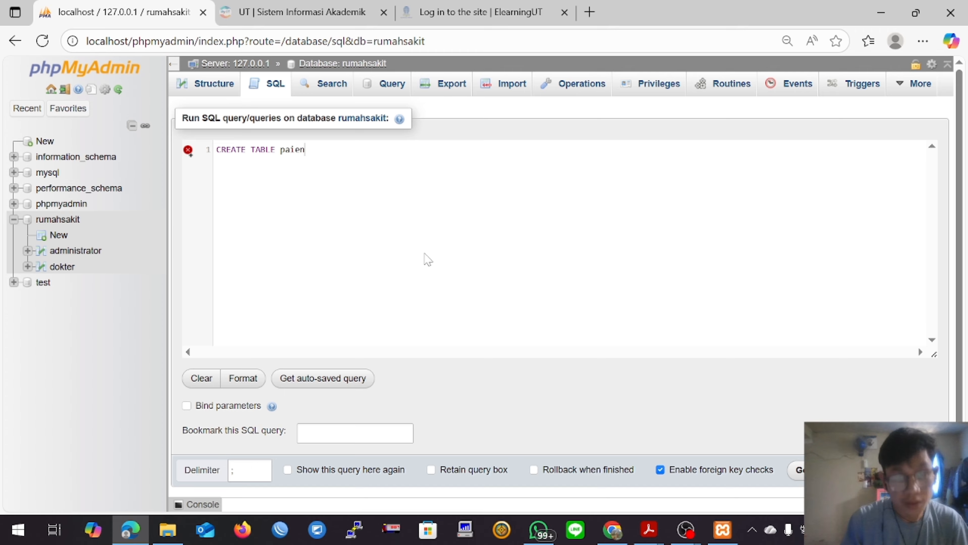
pyautogui.press('BackSpace')
pyautogui.press('BackSpace')
pyautogui.press('BackSpace')
pyautogui.write('sien_dokter')
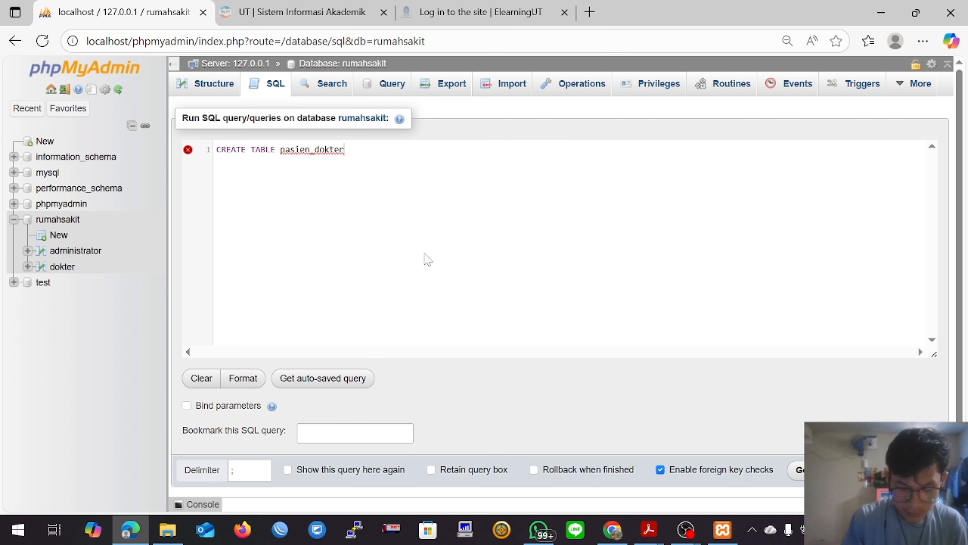
pyautogui.write('(')
pyautogui.press('Return')
# Step: Add the column id int(3) PRIMARY KEY AUTO_INCREMENT to the pasien_dokter query, followed by a comma and a new line
pyautogui.write('id')
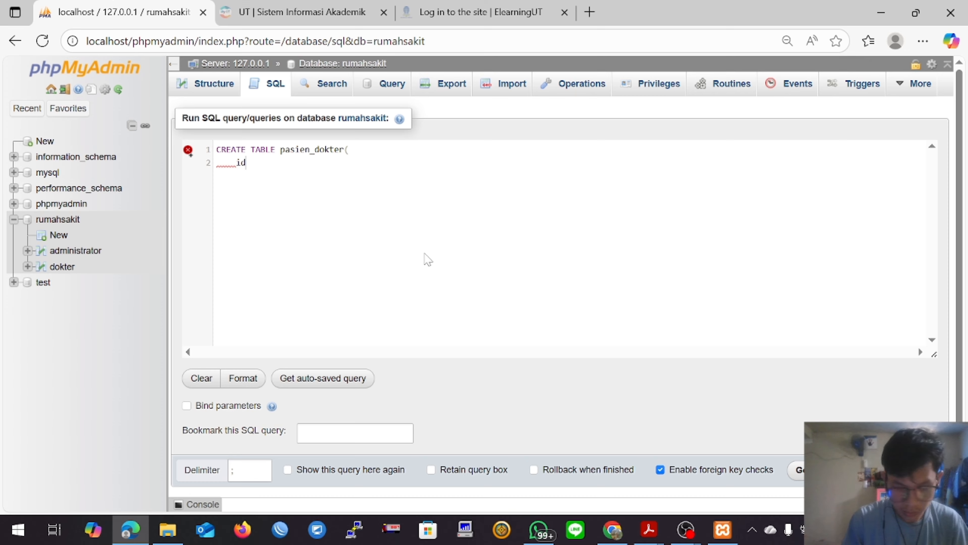
pyautogui.write('t3')
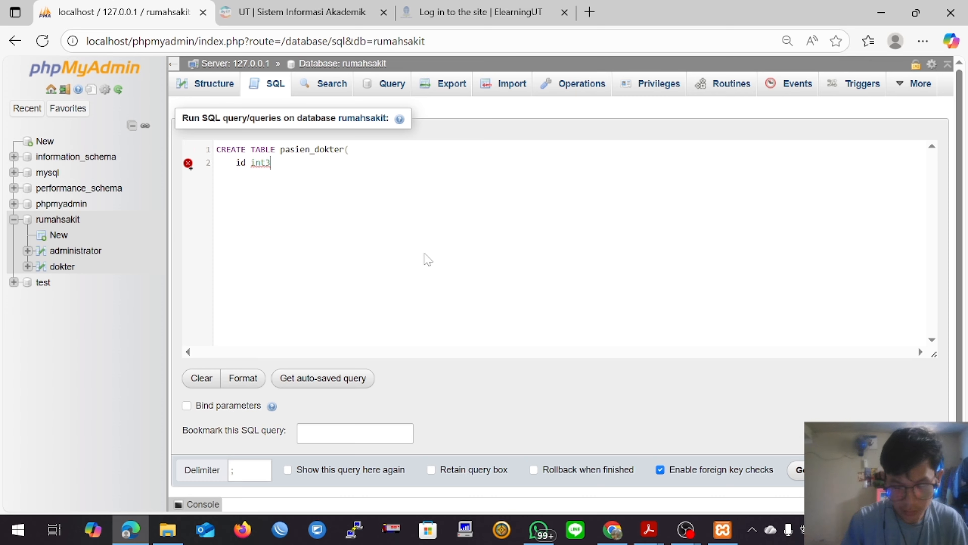
pyautogui.press('BackSpace')
pyautogui.write('(3)')
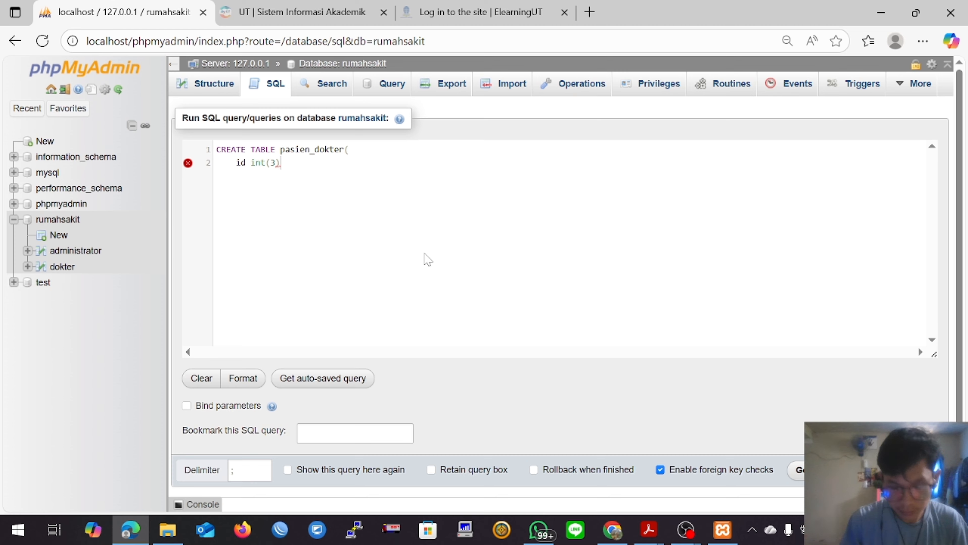
pyautogui.write(' PRIMARY KEY')
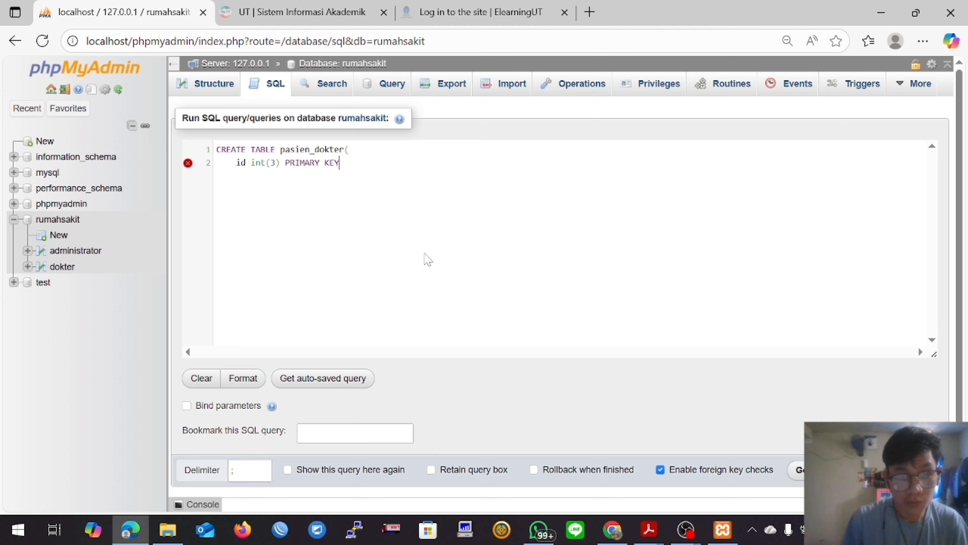
pyautogui.write(' AUTO_INCREMENT')
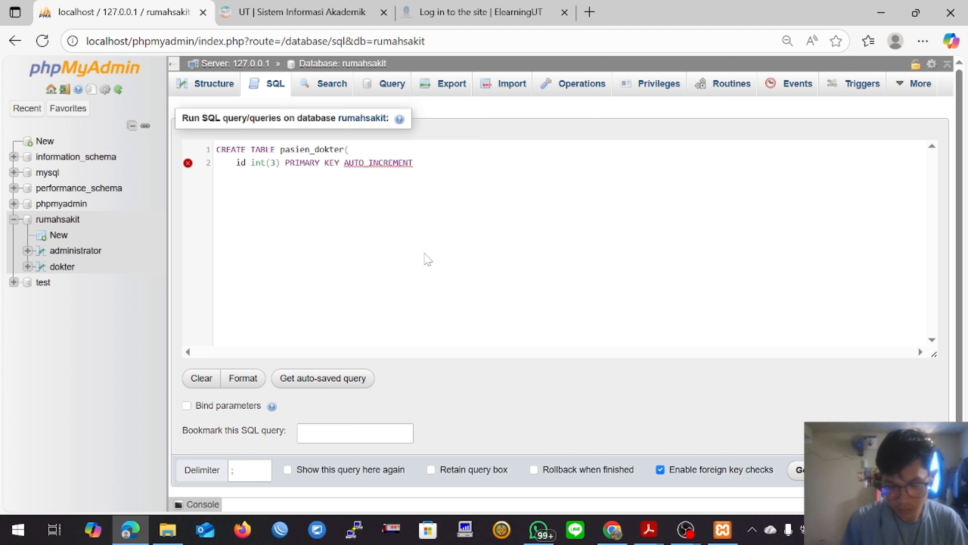
pyautogui.write(',     id_d')
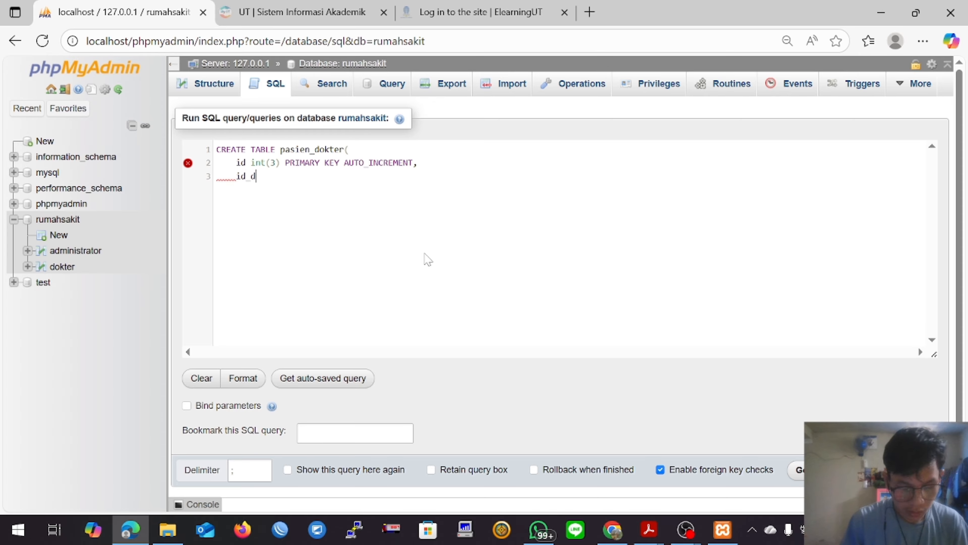
pyautogui.write('okter')
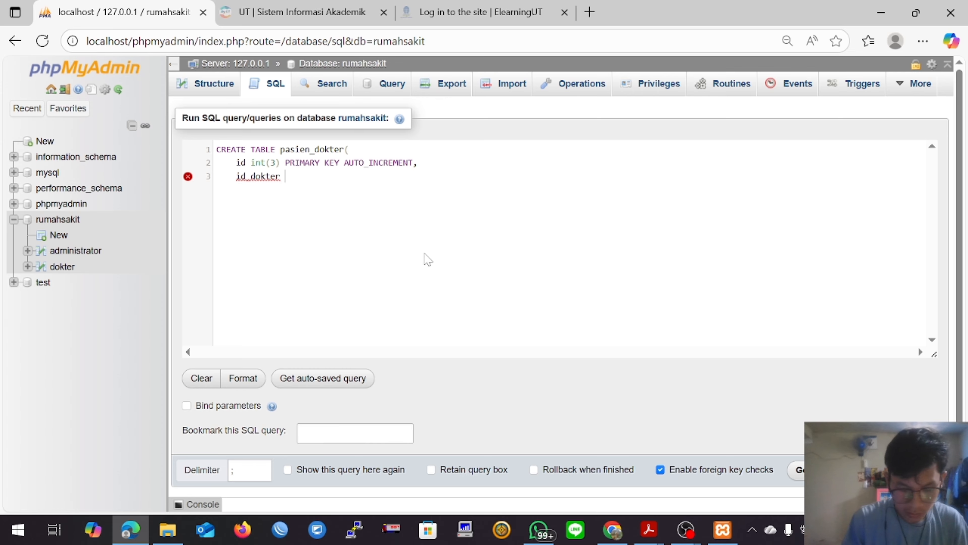
pyautogui.write(' int(3)')
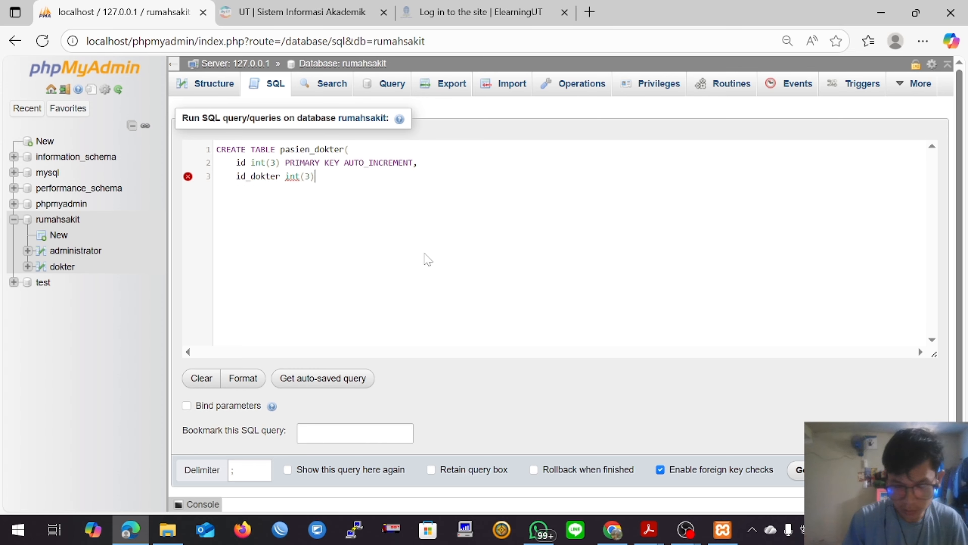
pyautogui.write(',')
# Step: Add the column id_dokter int(3) to the pasien_dokter query, followed by a comma and a new line
pyautogui.press('Return')
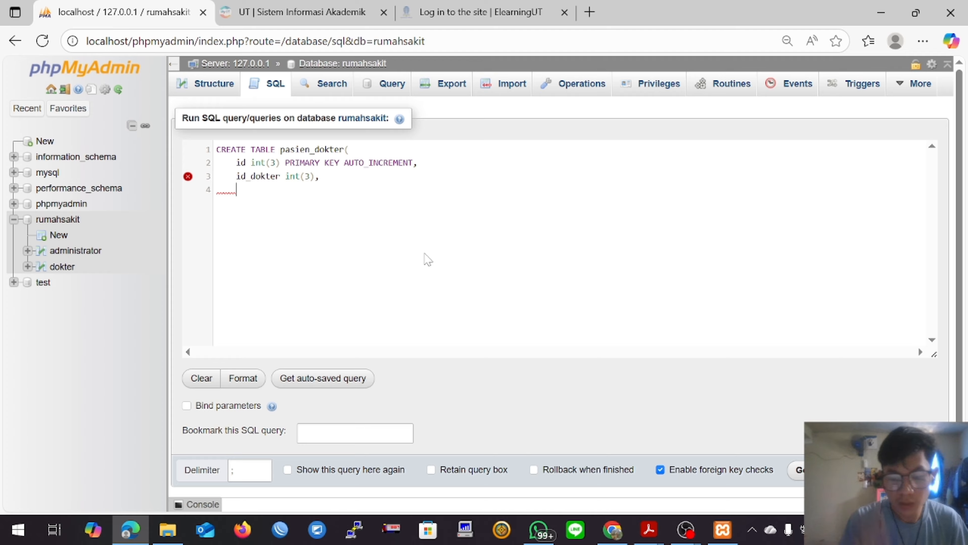
# Step: Add the column id_pasien int(3) to the pasien_dokter query, followed by a comma and a new line
pyautogui.write('id_pasie')
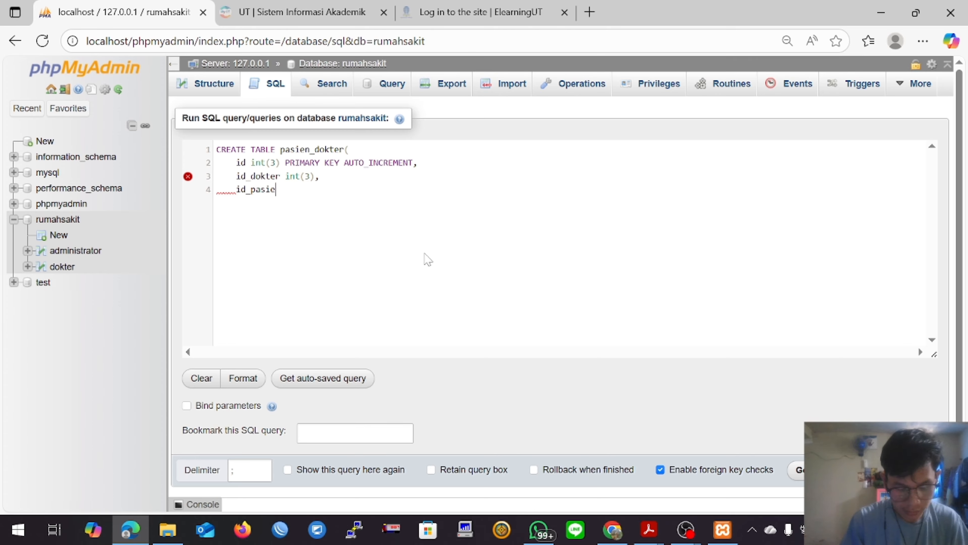
pyautogui.write('n int(')
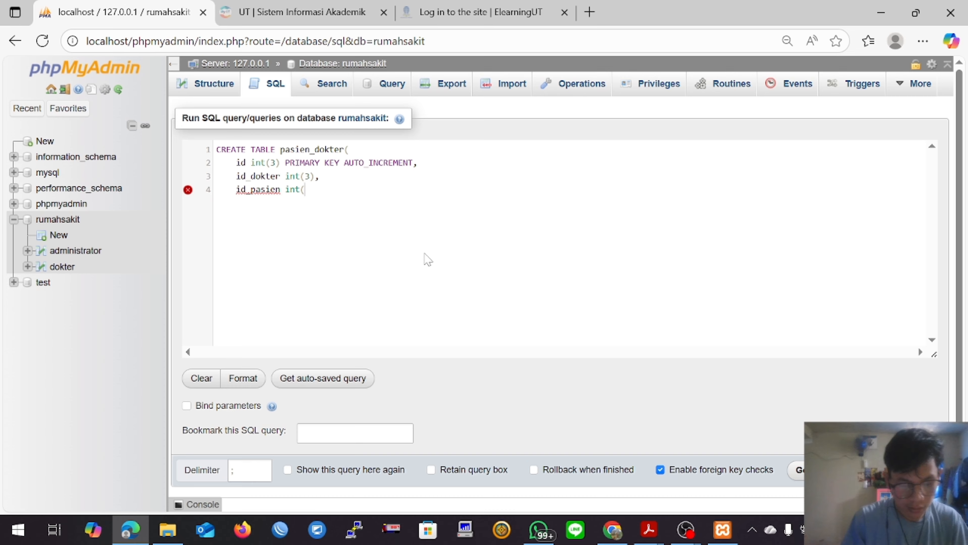
pyautogui.write('3),')
pyautogui.press('Return')
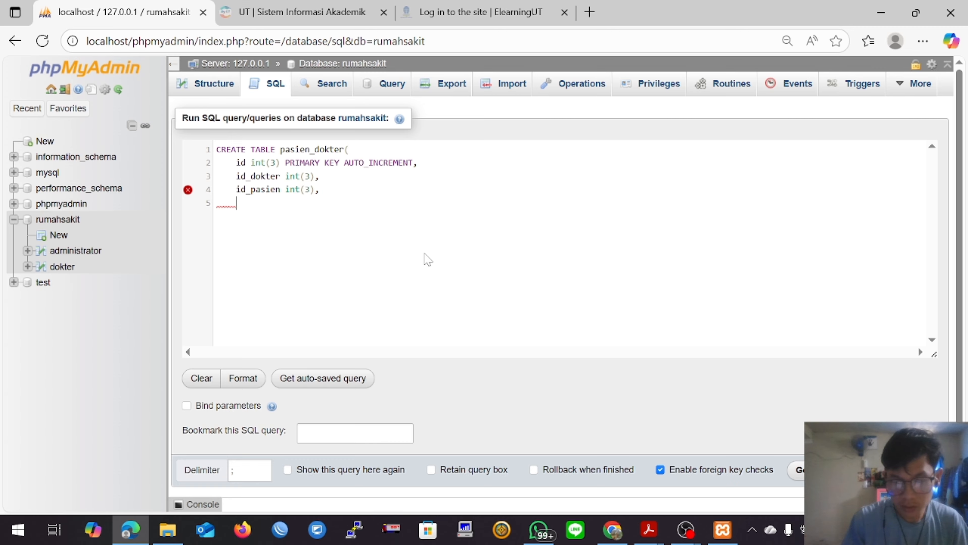
# Step: Add the column resep varchar(100) to the pasien_dokter query, followed by a comma and a new line
pyautogui.write('resep')
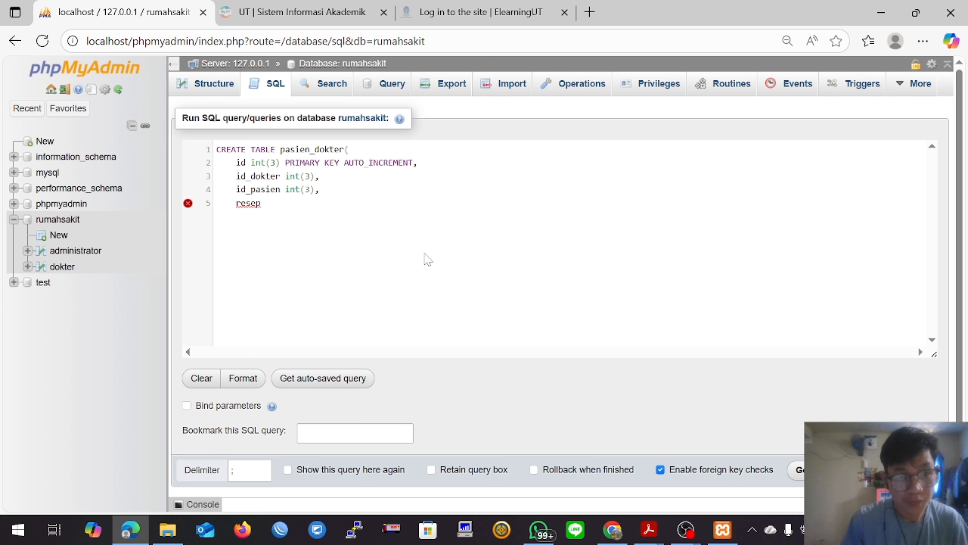
pyautogui.write(' varchar')
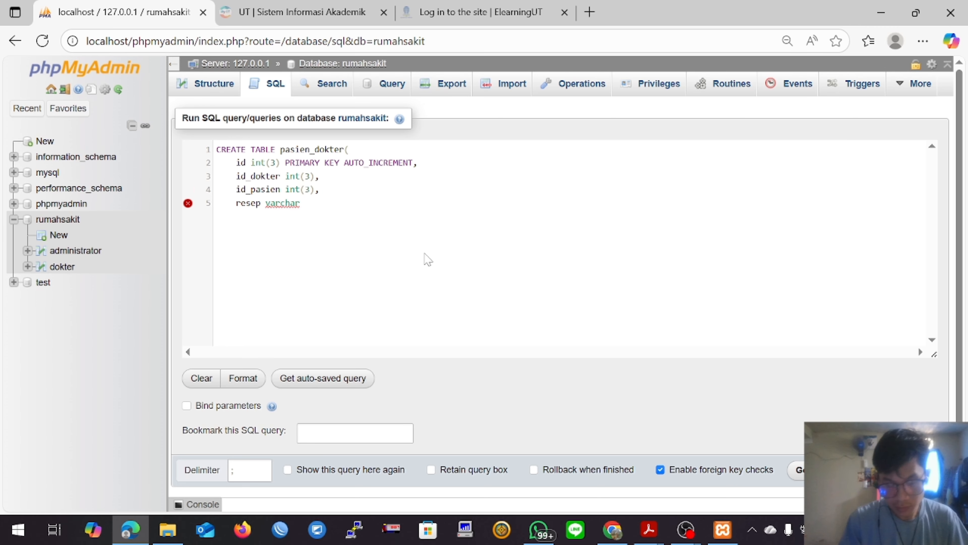
pyautogui.write('(100),')
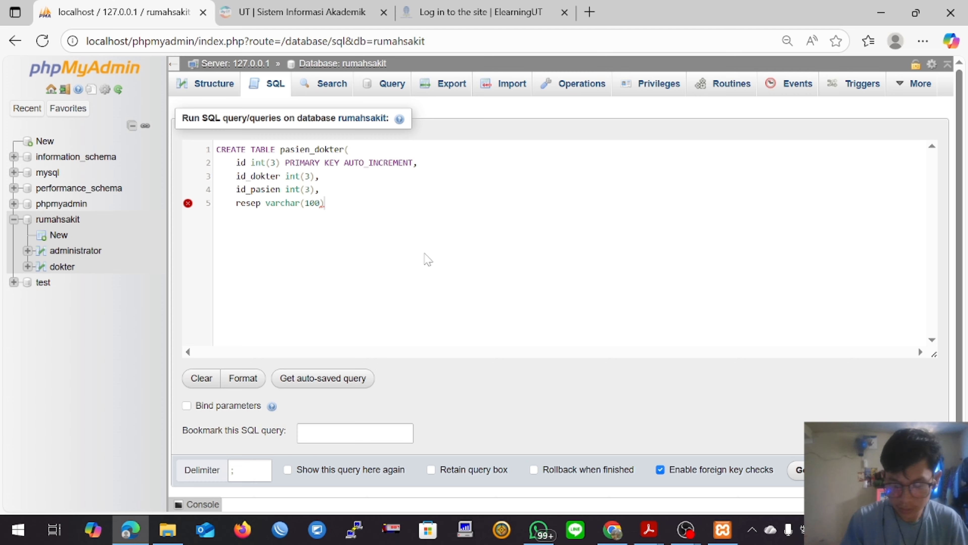
pyautogui.press('Return')
# Step: Add the final column waktu_periksa varchar(100) to the pasien_dokter query and close the statement with ); on a new line
pyautogui.write('wa')
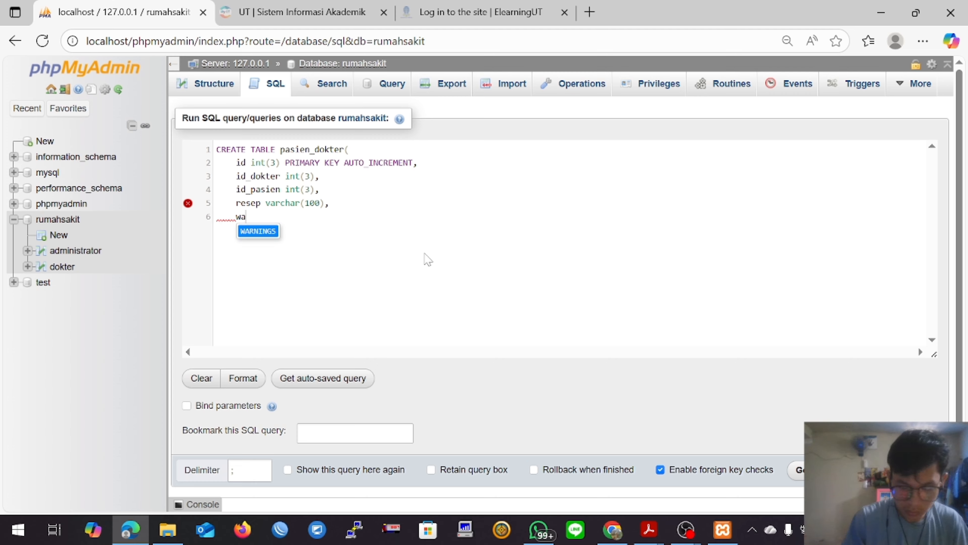
pyautogui.write('ktu_periksa')
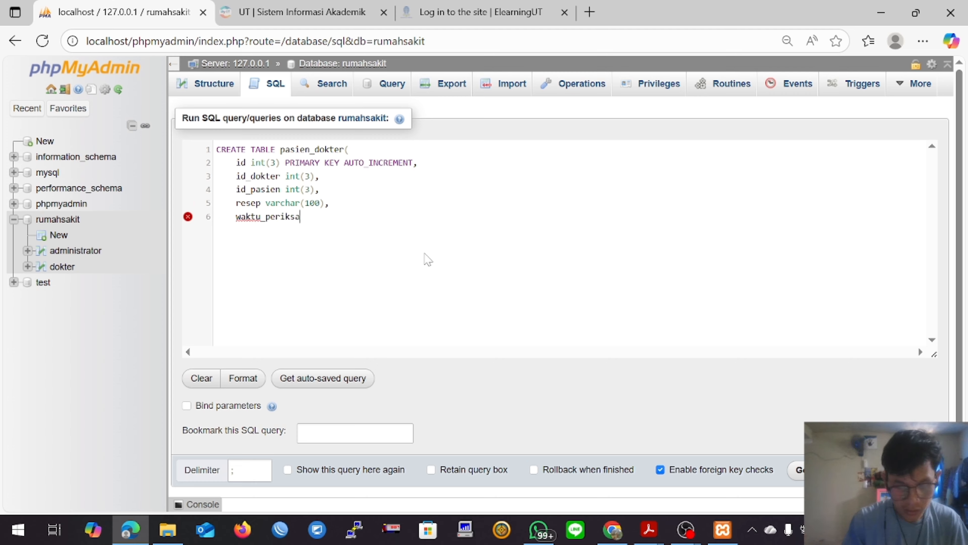
pyautogui.write(' varc')
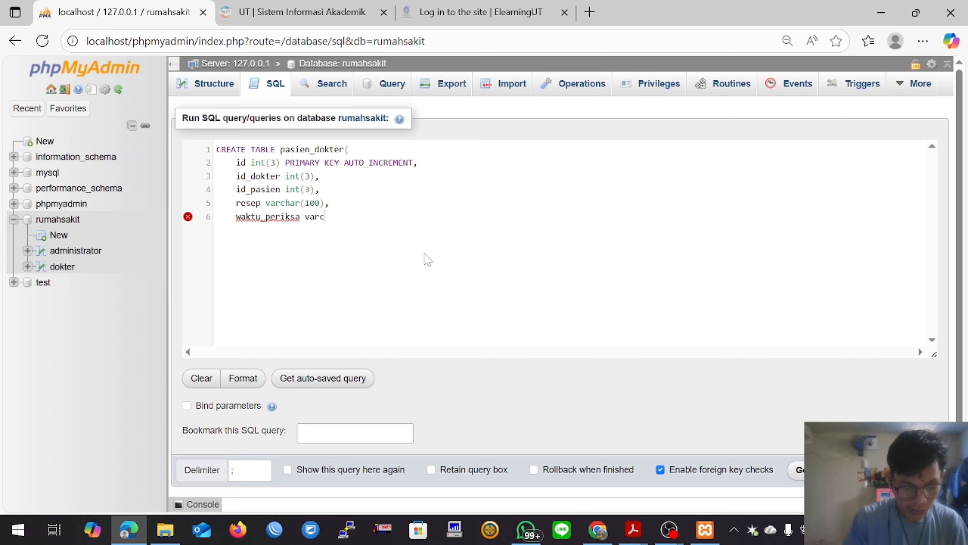
pyautogui.write('har(100')
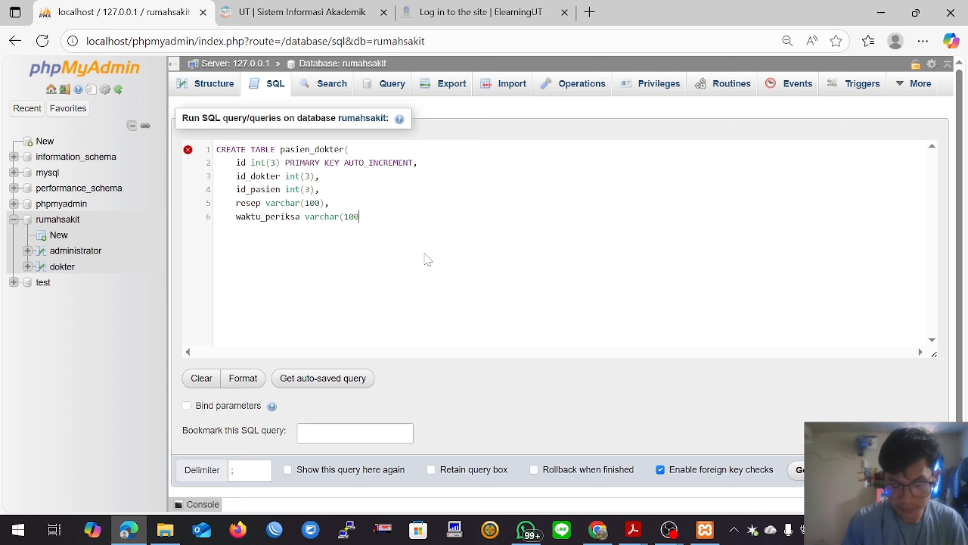
pyautogui.write(')     );')
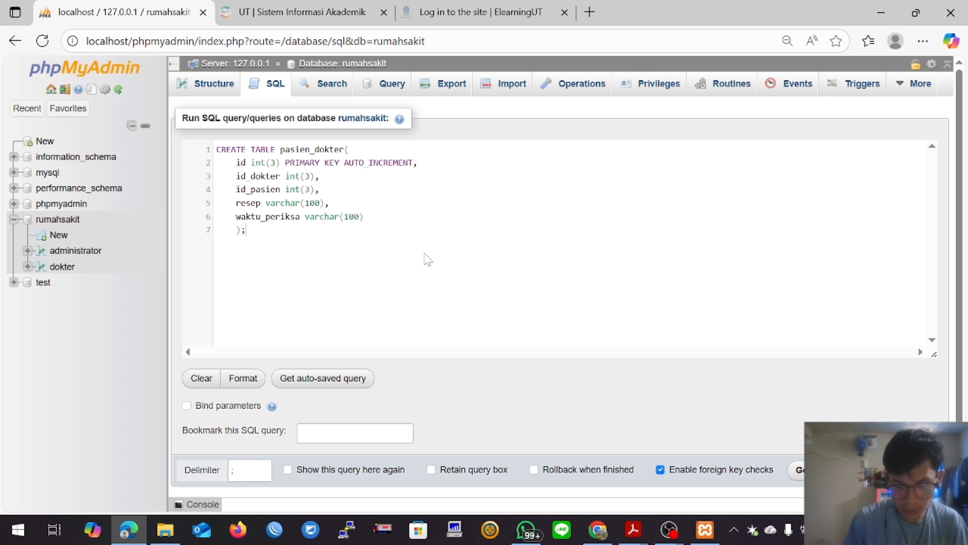
pyautogui.scroll(-1, 427, 260)
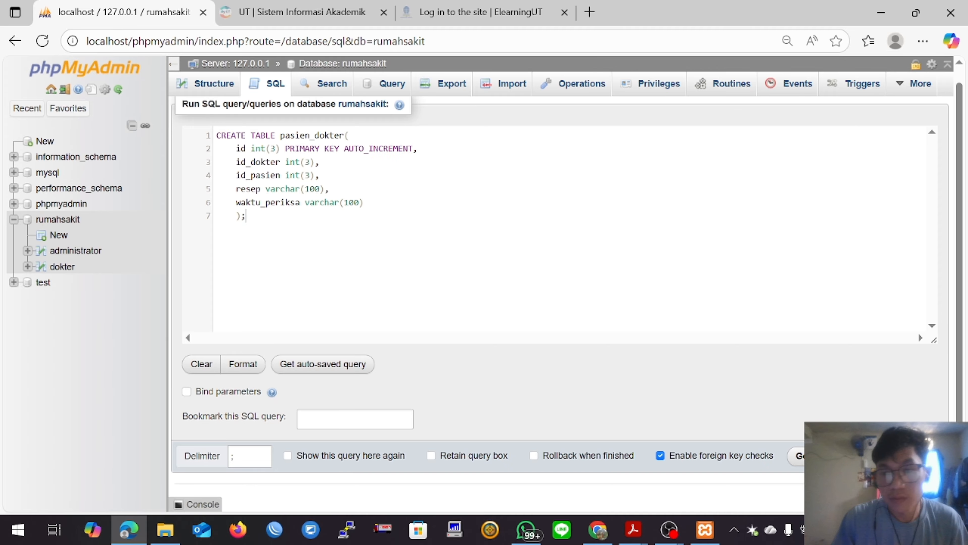
# Step: Run the pasien_dokter query and begin a new SQL query on rumahsakit with CREATE TABLE pasien( followed by a new line
pyautogui.click(798, 457)
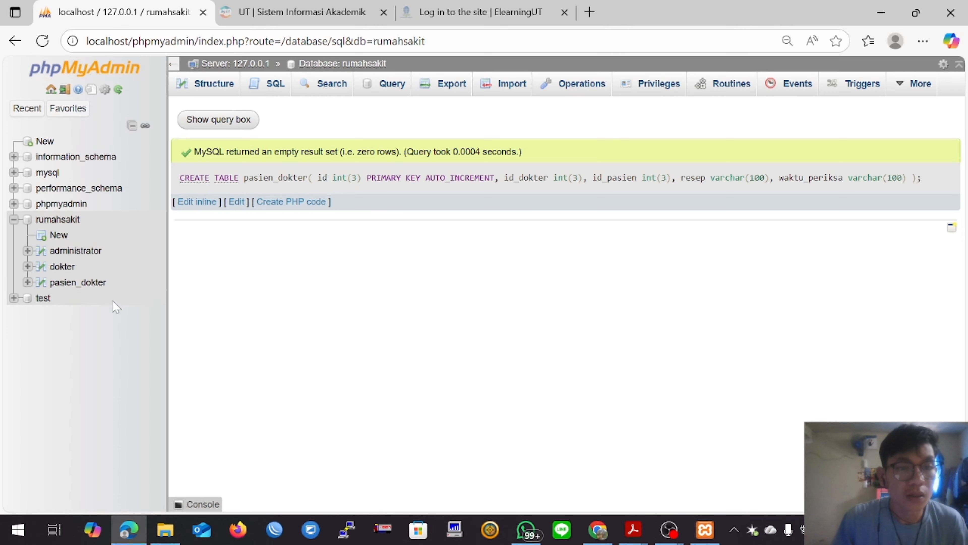
pyautogui.click(267, 83)
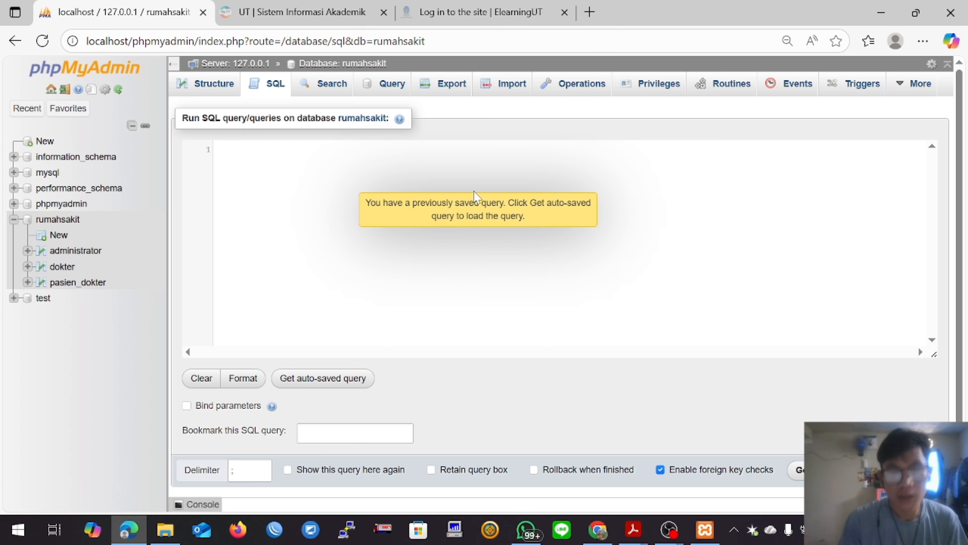
pyautogui.write('CREATE ')
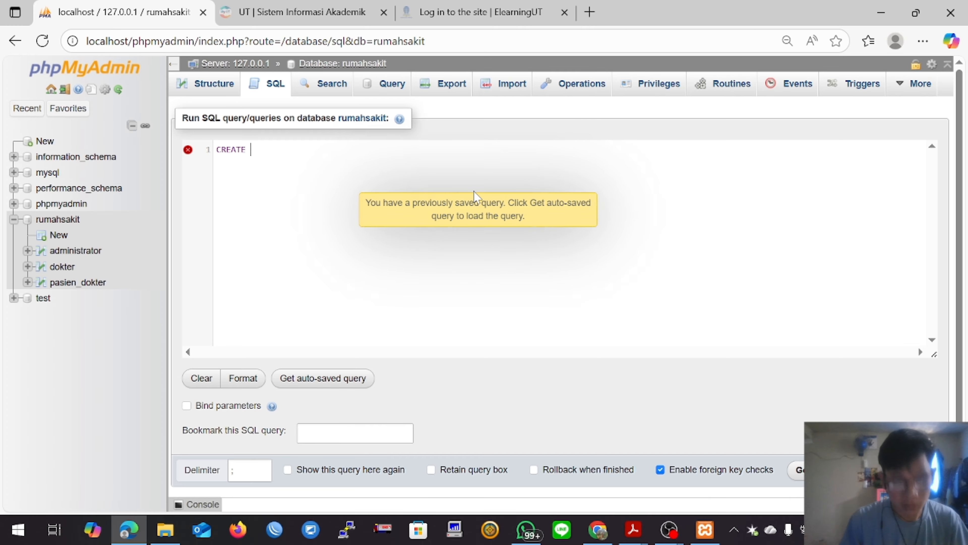
pyautogui.write('TABLE')
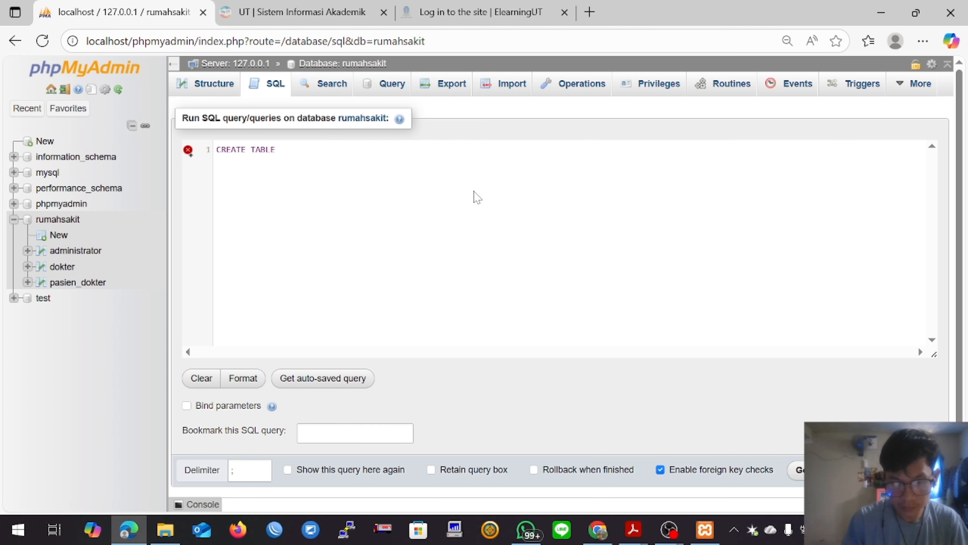
pyautogui.write(' pasien(')
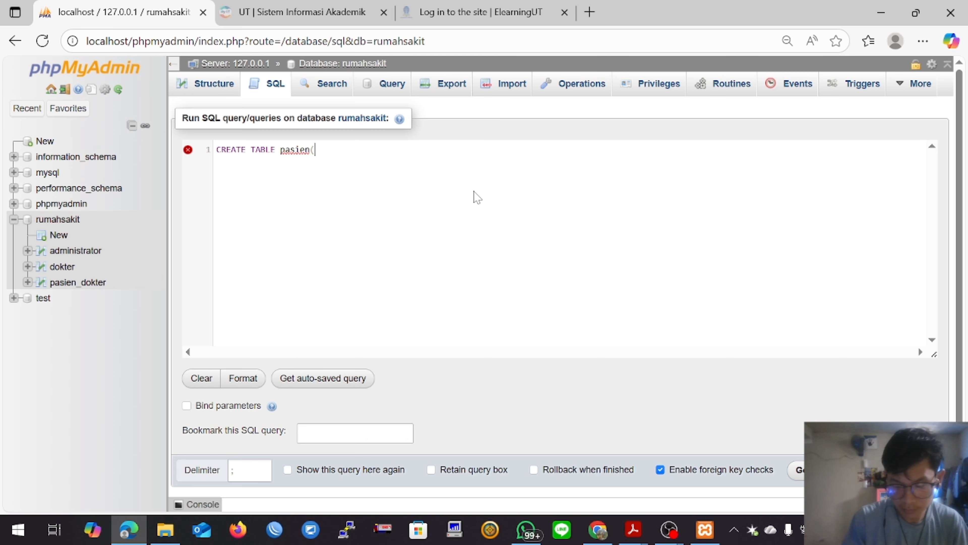
pyautogui.press('Return')
# Step: Add the column id_pasien int(3) PRIMARY KEY AUTO_INCREMENT to the pasien query, followed by a comma and a new line
pyautogui.write('id_')
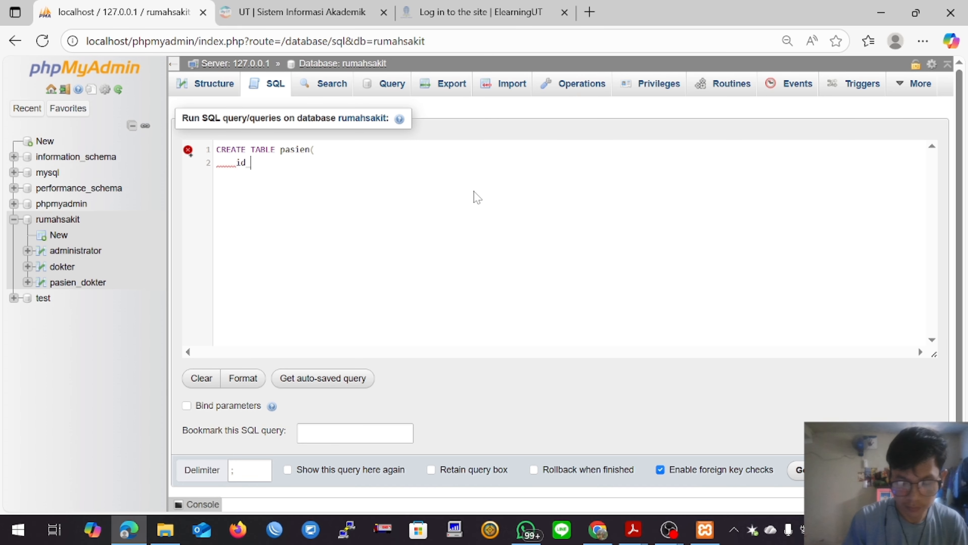
pyautogui.write('pasien in')
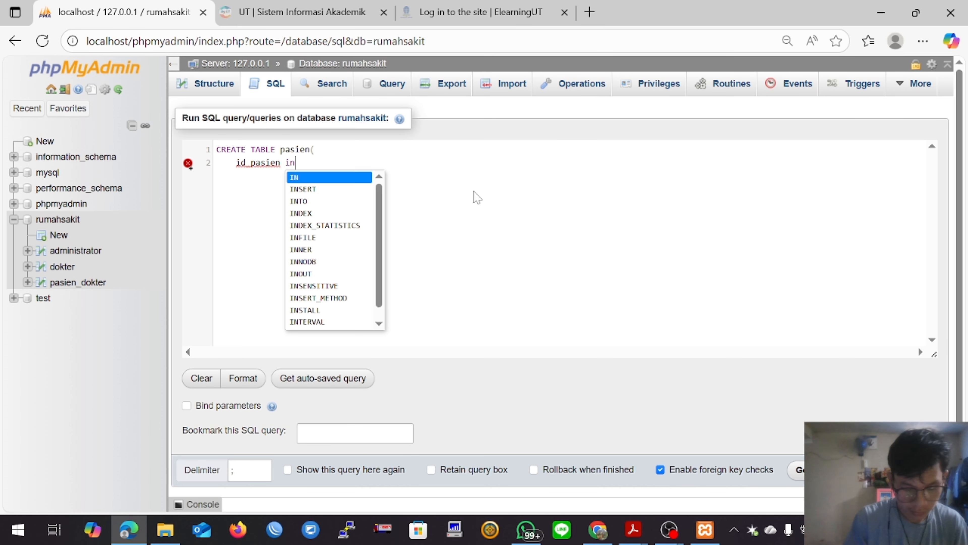
pyautogui.write('t(3)')
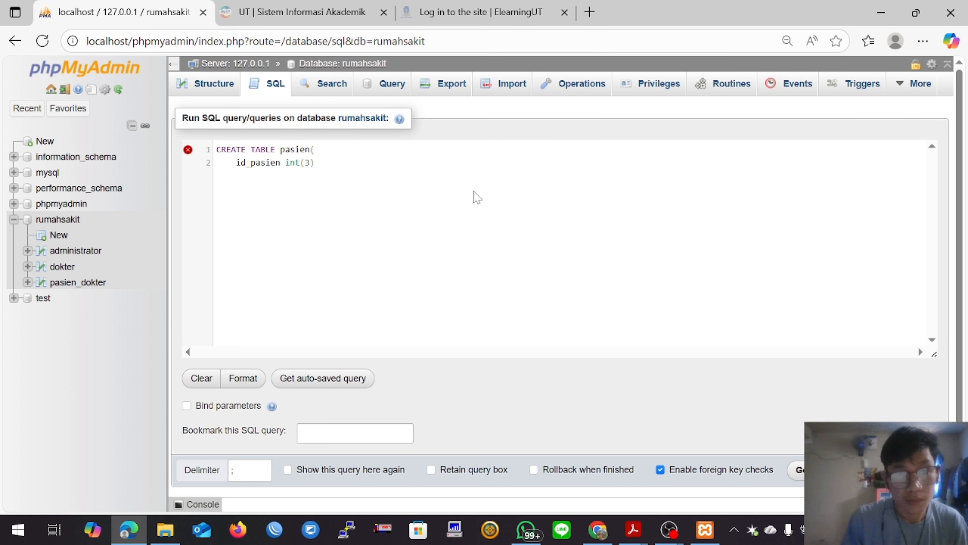
pyautogui.write(' pr')
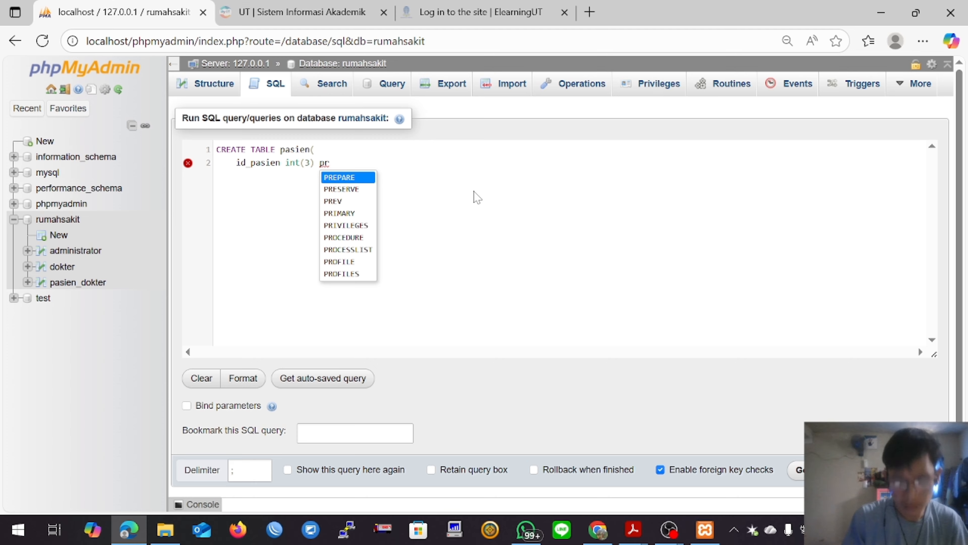
pyautogui.write('im')
pyautogui.press('Return')
pyautogui.write('KEY au')
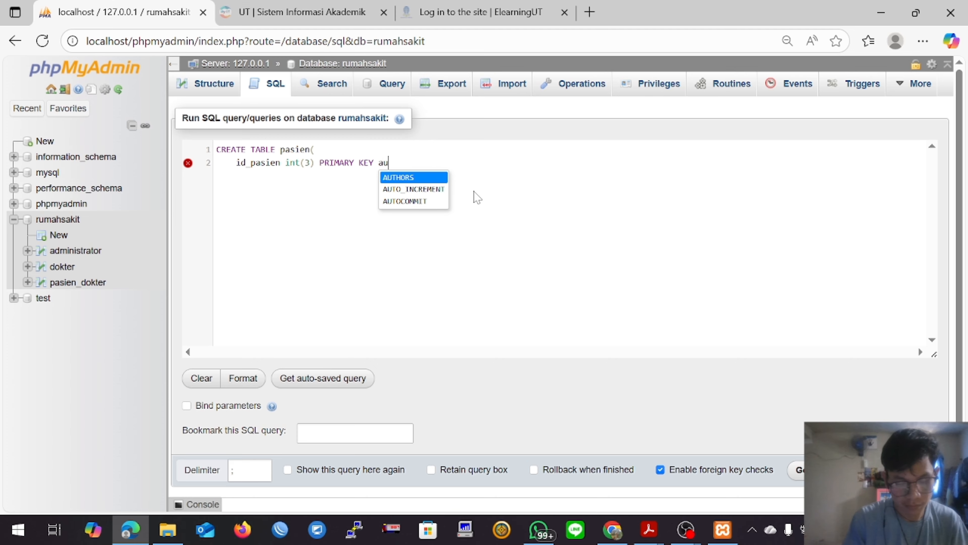
pyautogui.press('Down')
pyautogui.press('Return')
pyautogui.write(',')
pyautogui.press('Return')
# Step: Add the column nama_pasien varchar(30) to the pasien query, followed by a comma and a new line
pyautogui.write('nama')
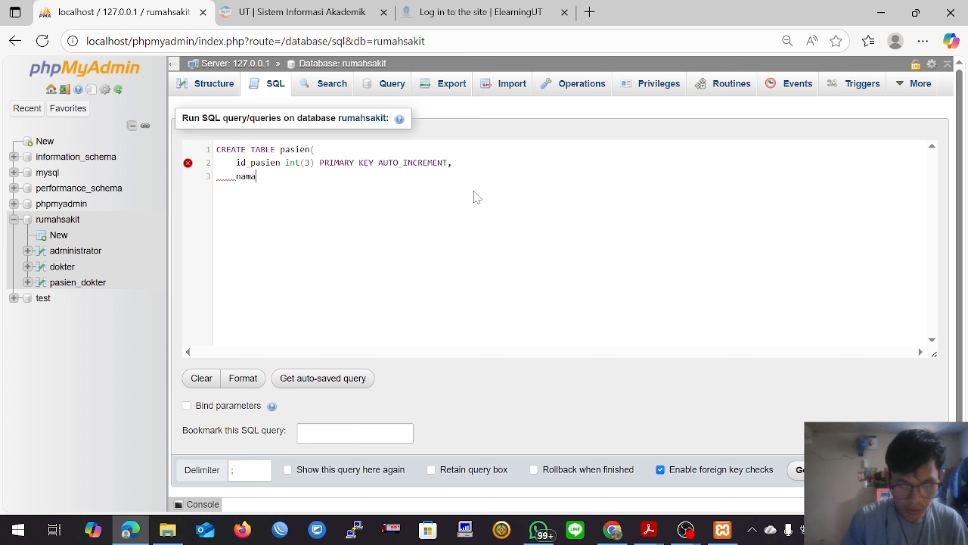
pyautogui.write('_pasien')
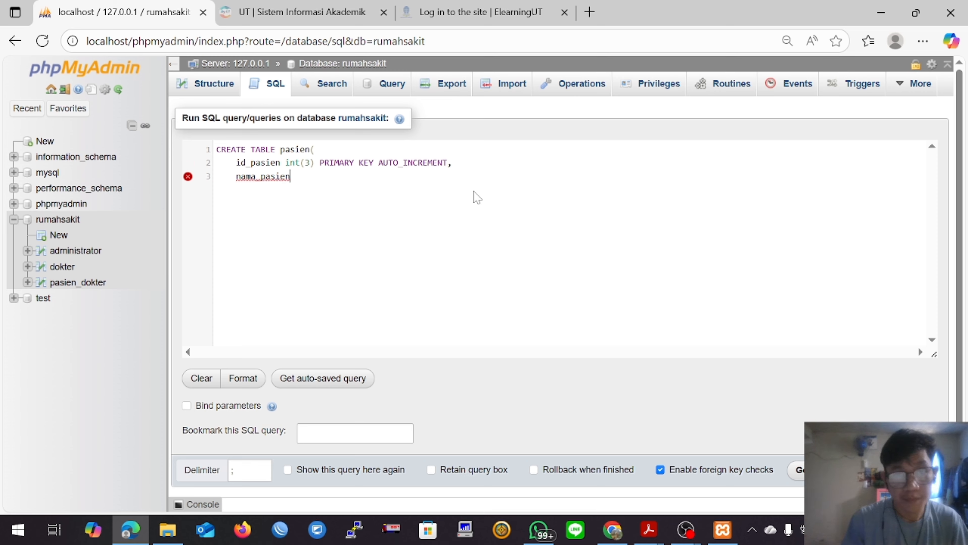
pyautogui.write(' varcha')
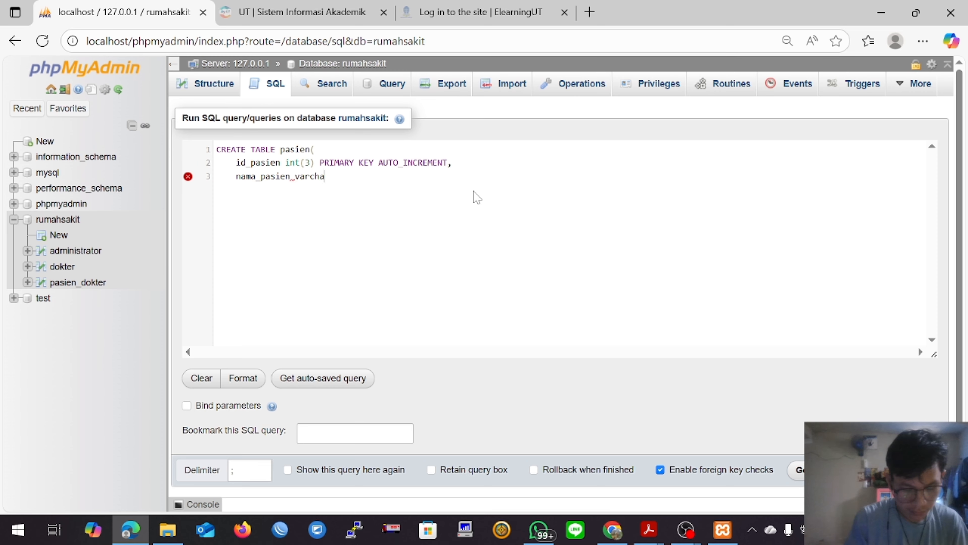
pyautogui.write('r(30')
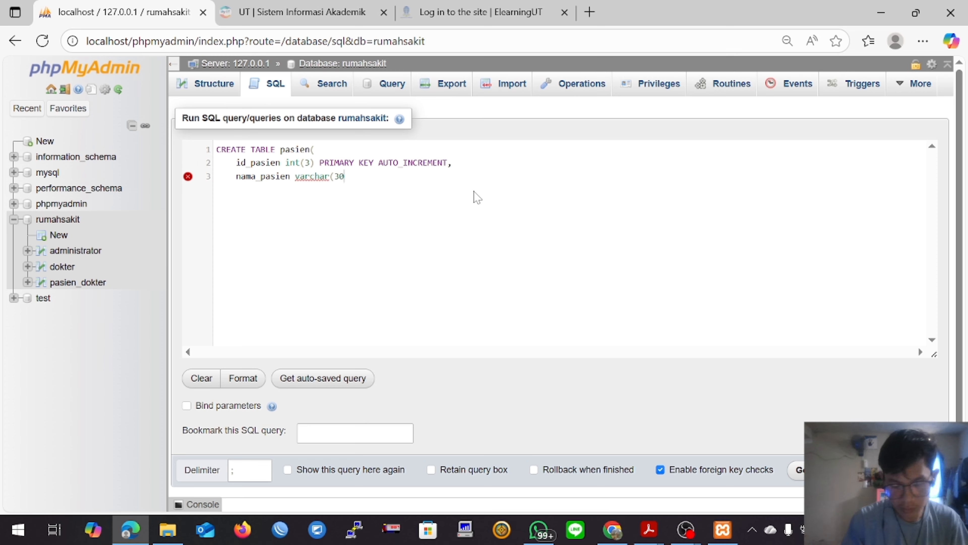
pyautogui.write('),')
pyautogui.press('Return')
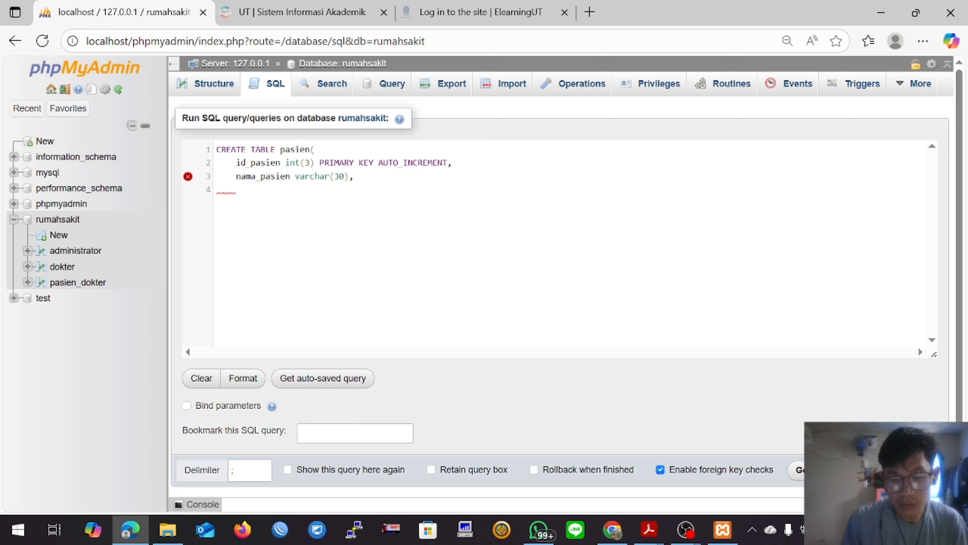
# Step: Add the column jenis_kelamin ENUM('L' , 'P') to the pasien query, followed by a comma and a new line
pyautogui.write('jenis')
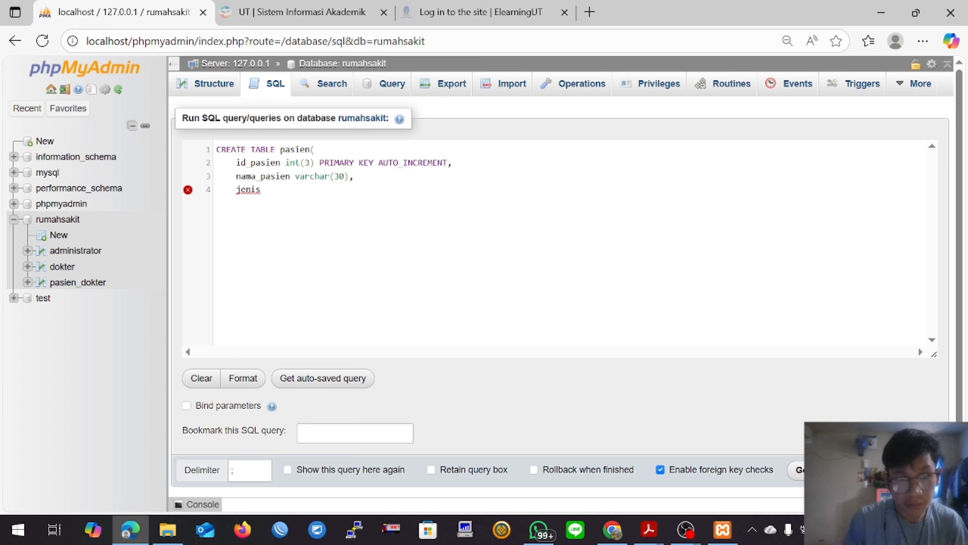
pyautogui.write('_kelamin')
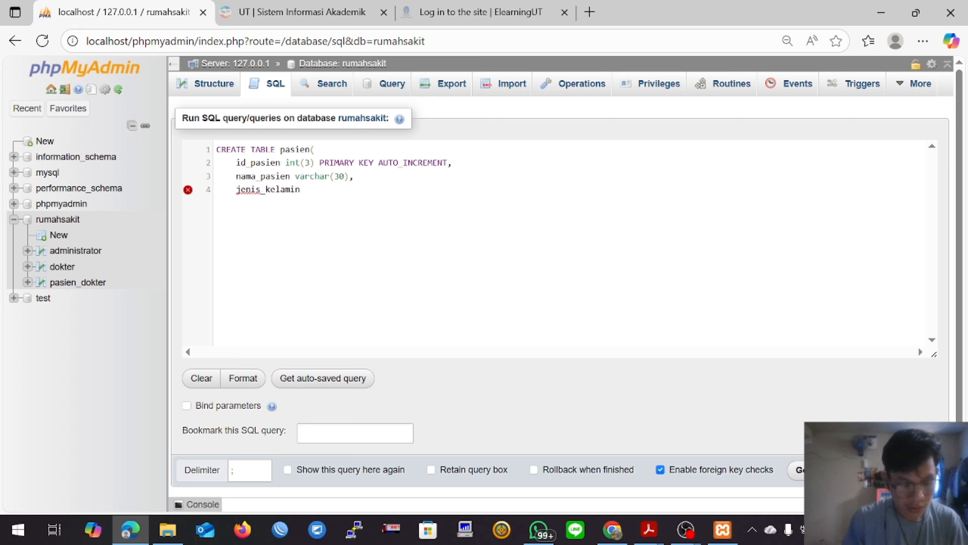
pyautogui.write(' ENUM')
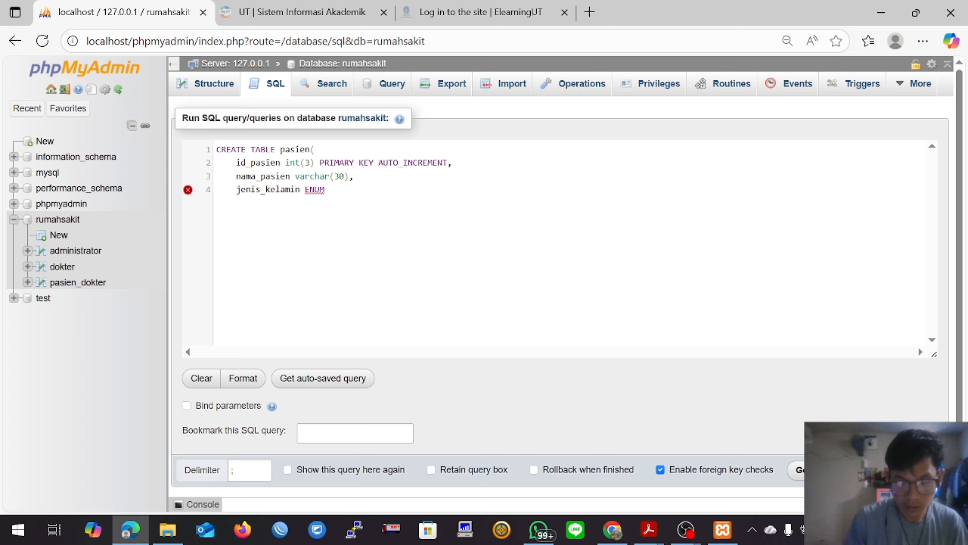
pyautogui.write('(')
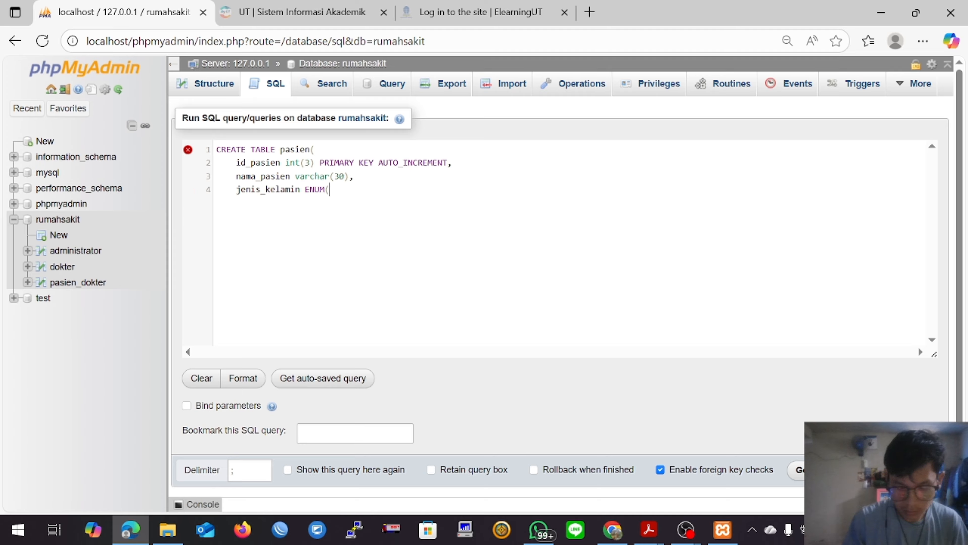
pyautogui.write("'L' , ")
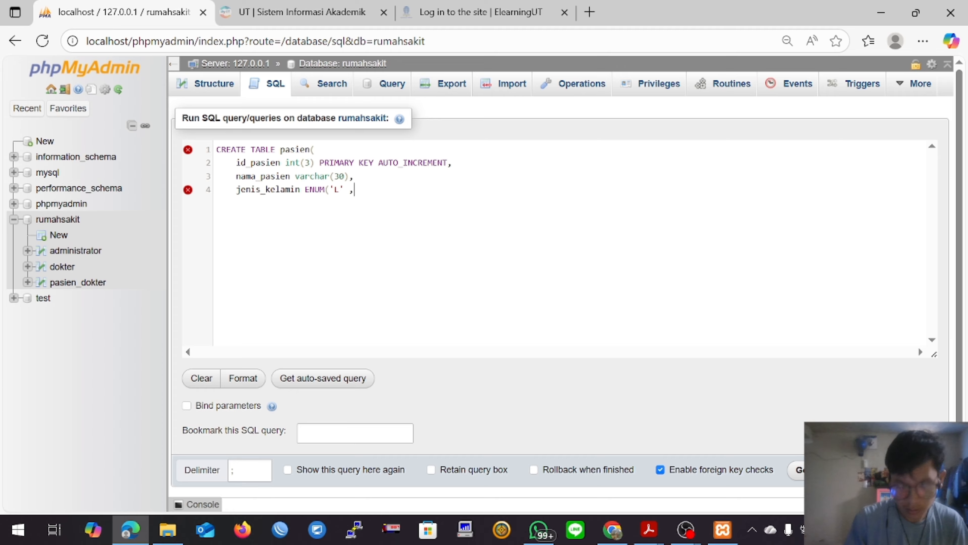
pyautogui.write("'P")
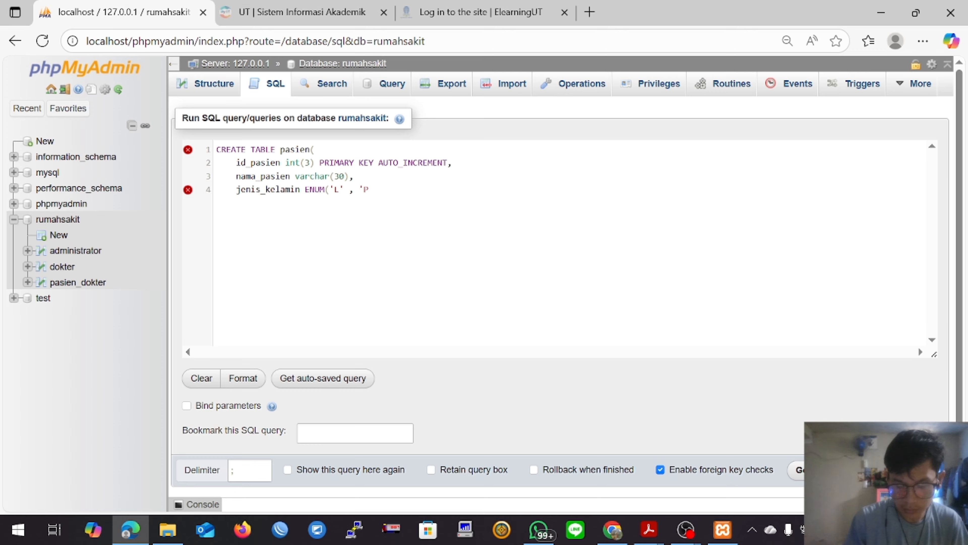
pyautogui.write("'),     ")
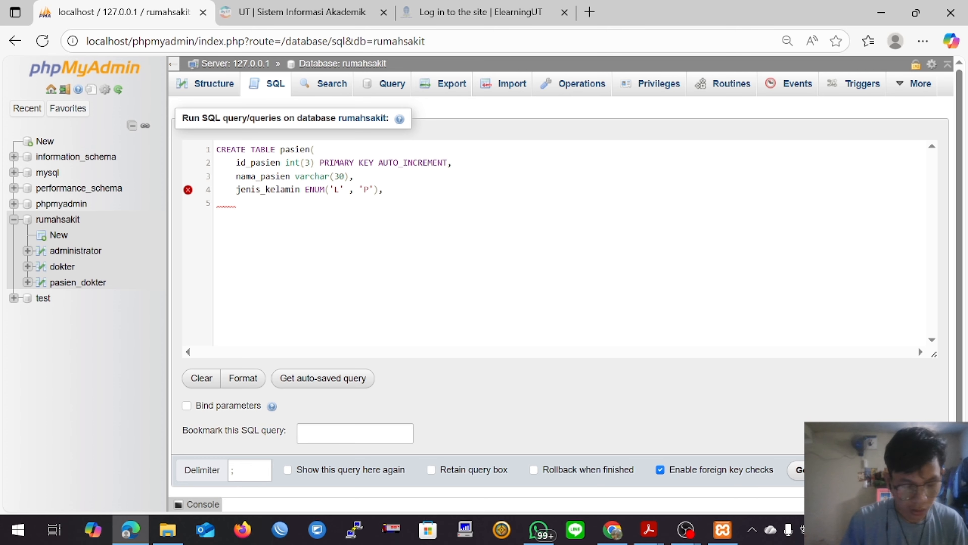
pyautogui.write('alamat_pasien')
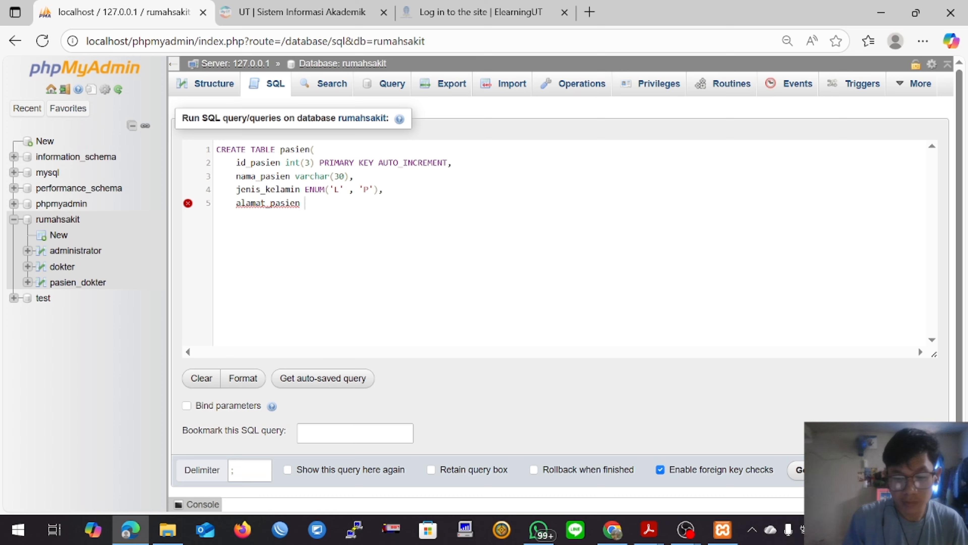
pyautogui.write(' varchar')
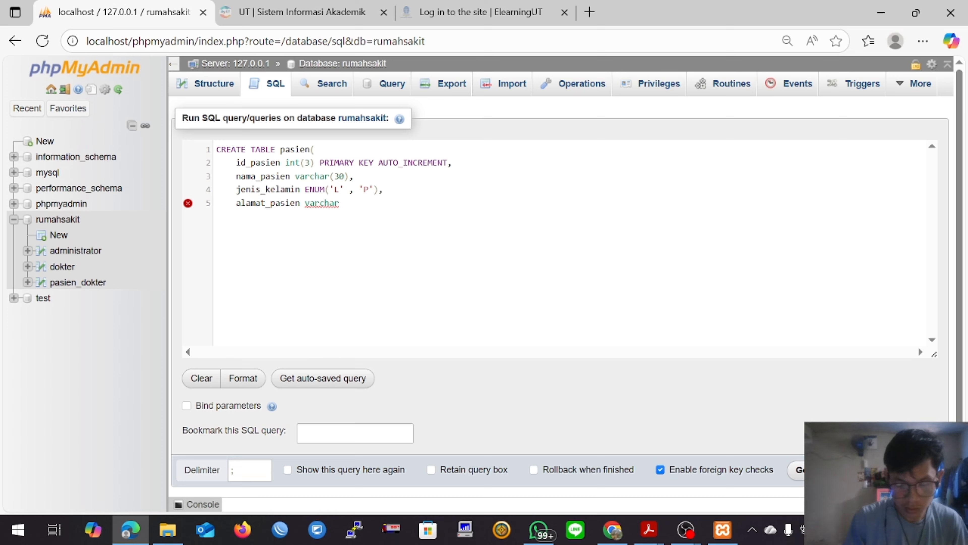
pyautogui.write('(100)')
# Step: Add the final column alamat_pasien varchar(100) to the pasien query and close the statement with ); on a new line
pyautogui.press('Return')
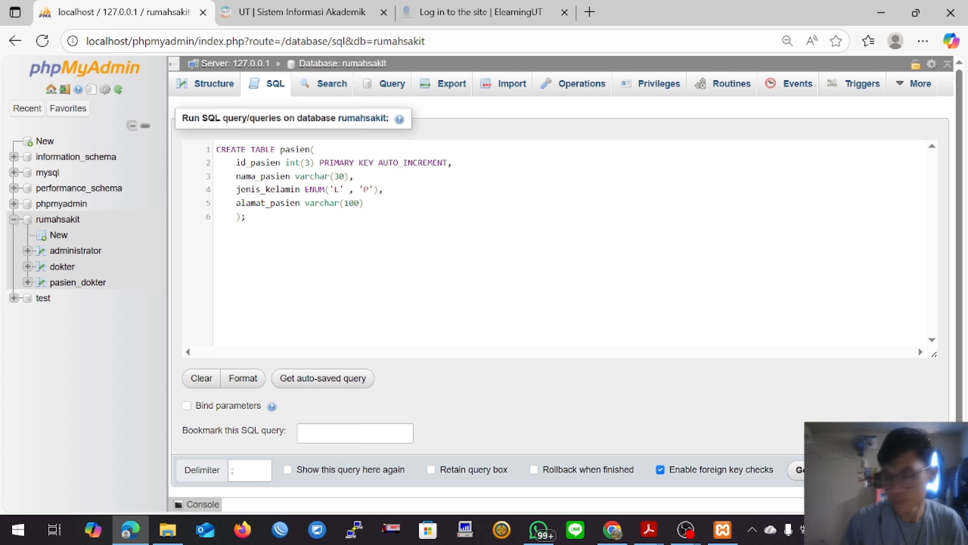
# Step: Run the pasien query and begin a new SQL query on rumahsakit with CREATE TABLE daftar( followed by a new line
pyautogui.click(797, 469)
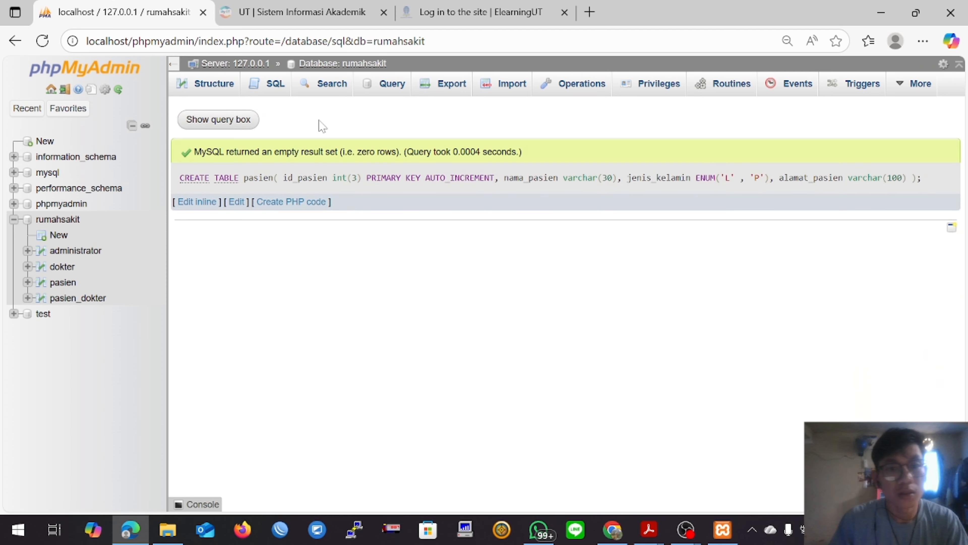
pyautogui.click(269, 92)
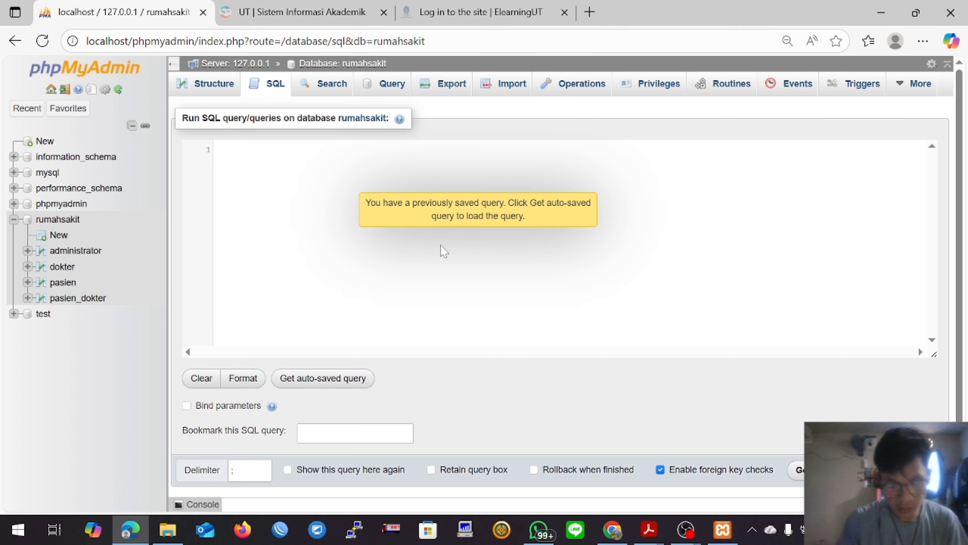
pyautogui.write('CREATE tab')
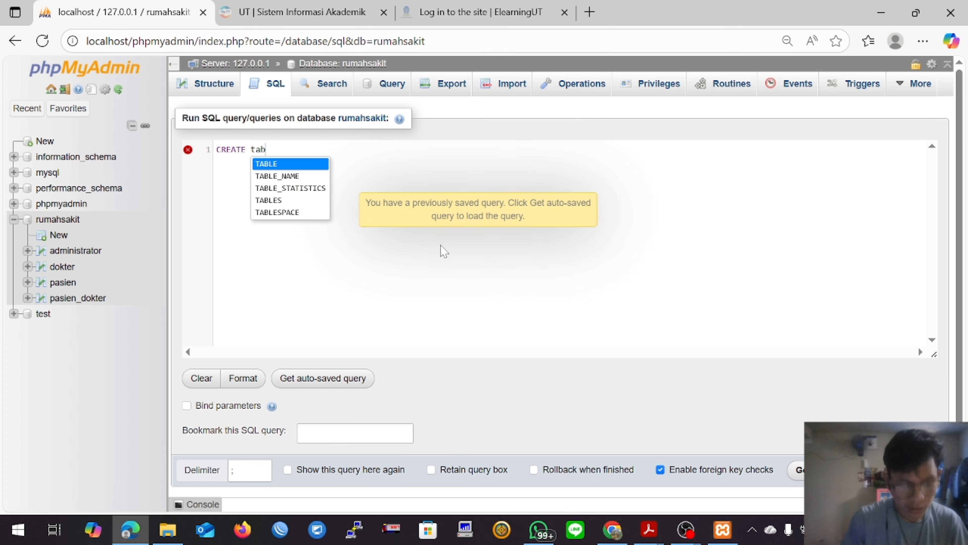
pyautogui.press('Return')
pyautogui.write('daftar(')
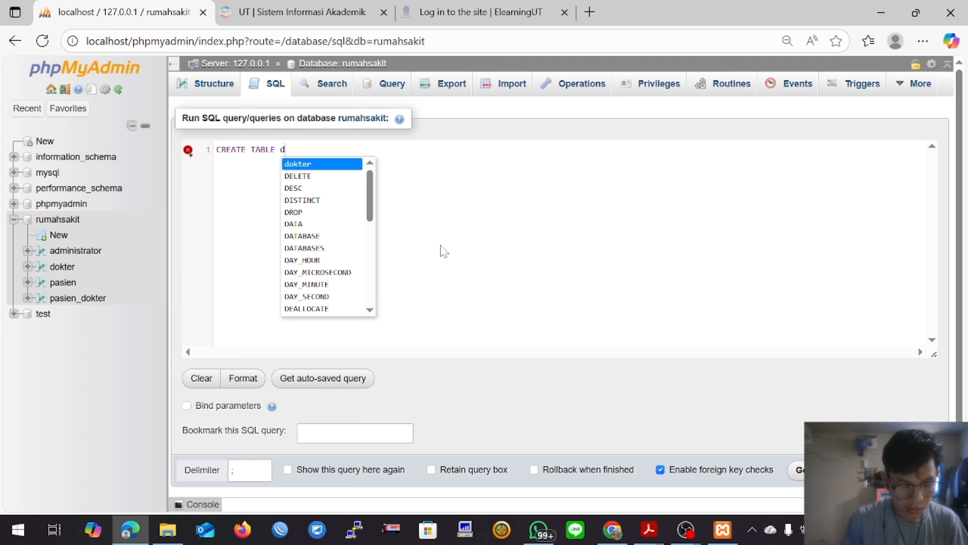
pyautogui.press('Return')
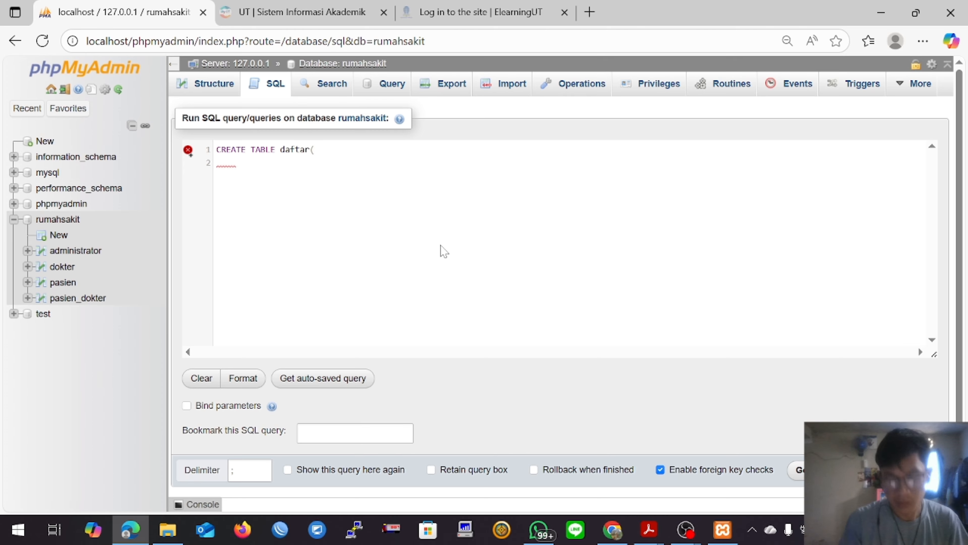
# Step: Add the column id_daftar int(3) PRIMARY KEY AUTO_INCREMENT to the daftar query, followed by a comma
pyautogui.write('id_daftar')
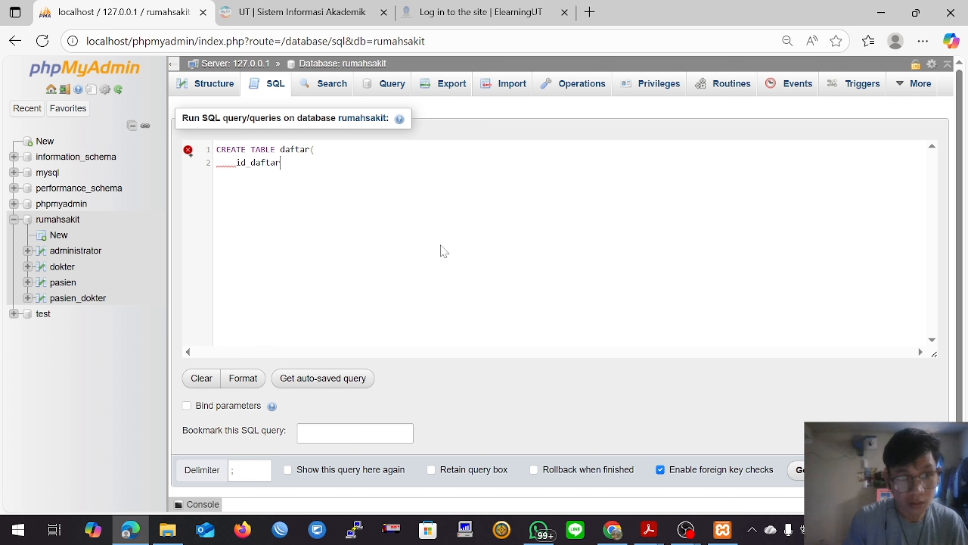
pyautogui.write(' int(3')
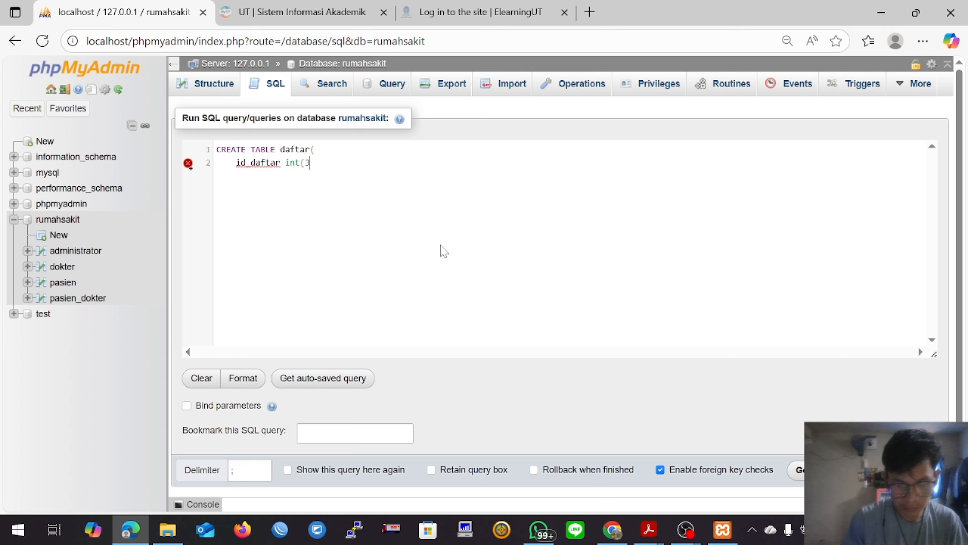
pyautogui.write(') PRIMARYk')
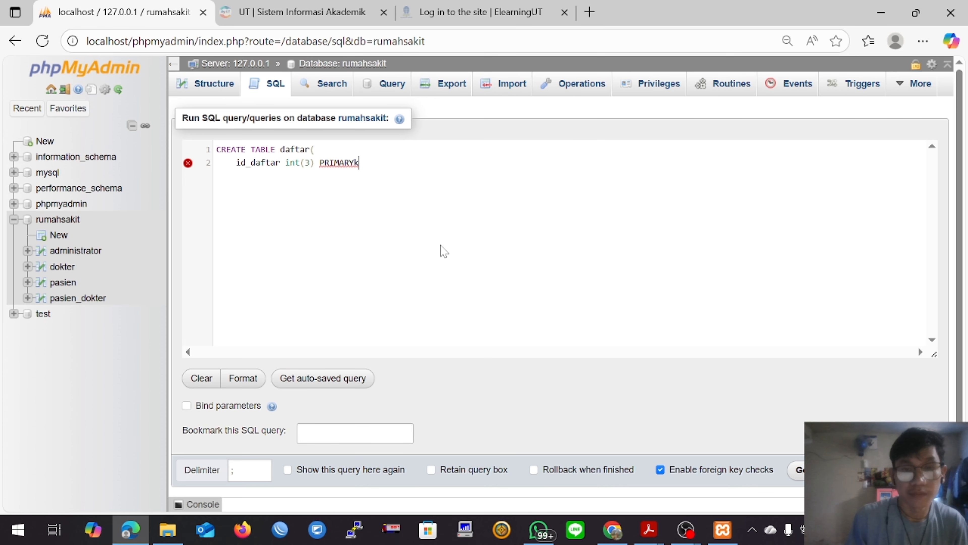
pyautogui.press('BackSpace')
pyautogui.write(' ke')
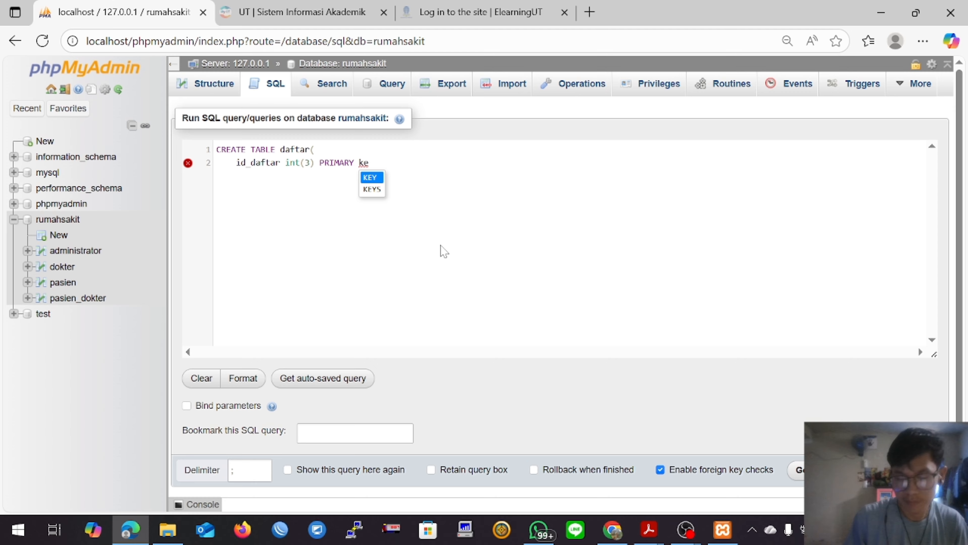
pyautogui.press('Return')
pyautogui.write('auto')
pyautogui.press('Return')
pyautogui.write(',')
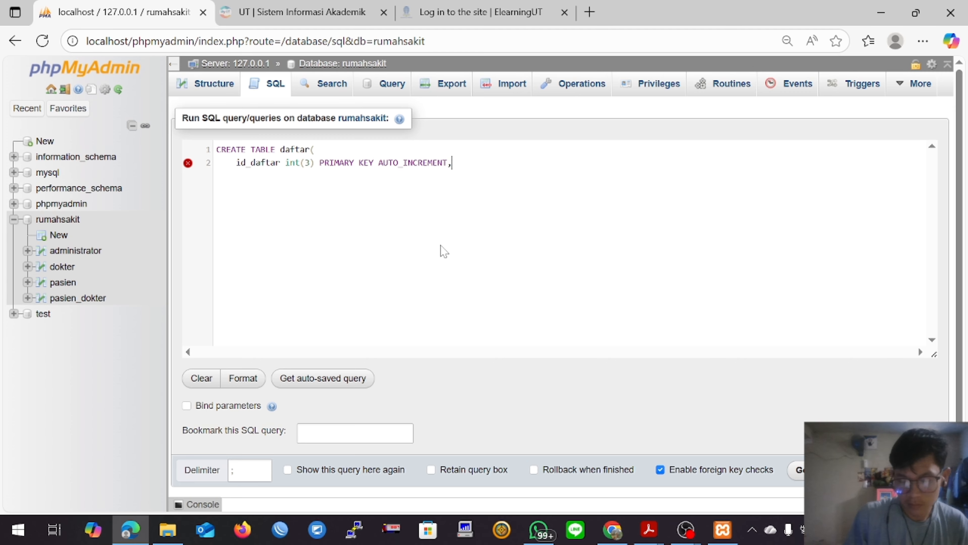
# Step: Add the column id_admin int(3) on a new line of the daftar query, followed by a comma and a new line
pyautogui.press('Return')
pyautogui.write('id_')
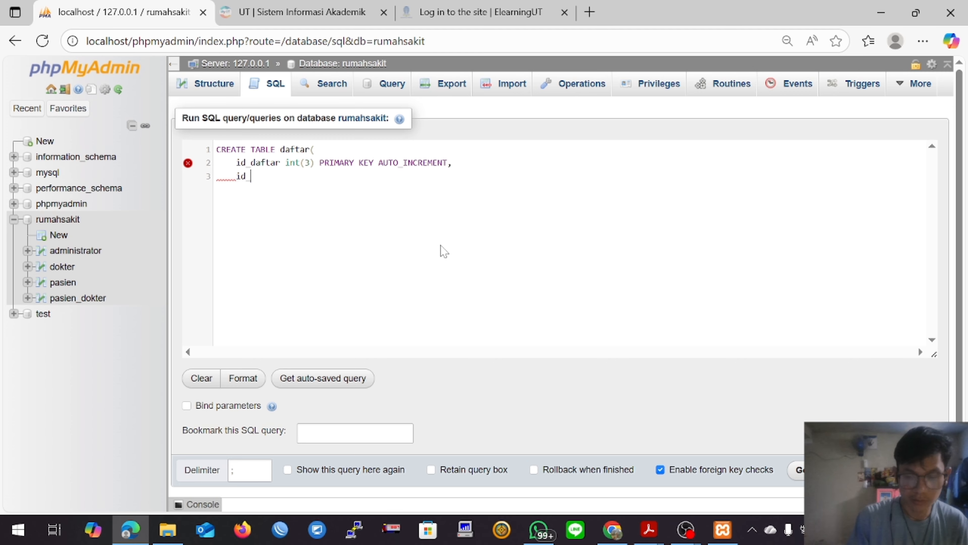
pyautogui.write('admin')
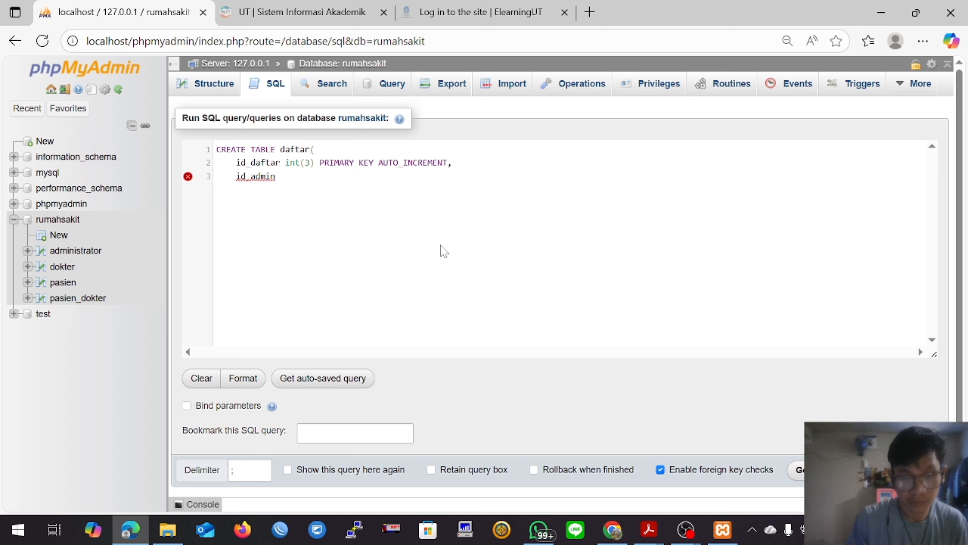
pyautogui.write(' int(3)')
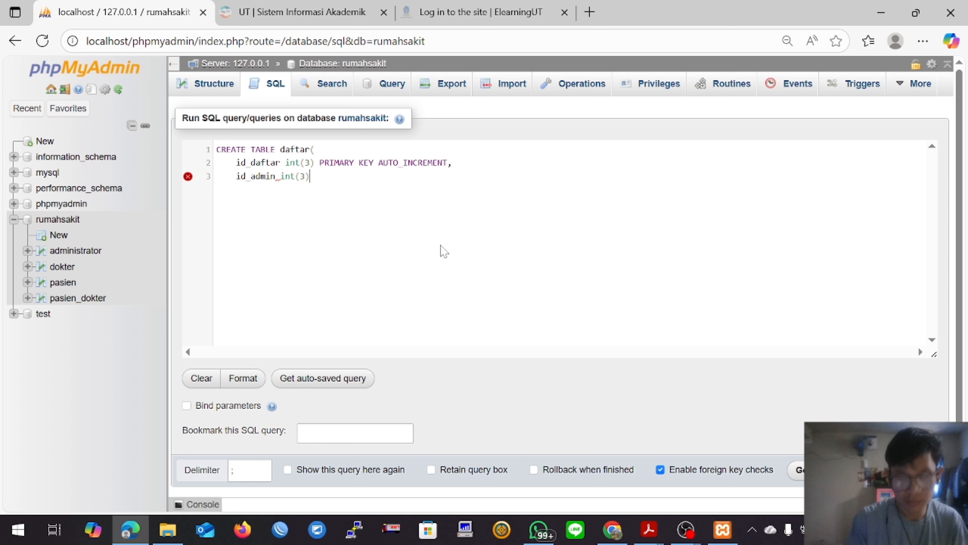
pyautogui.write(',')
pyautogui.press('Return')
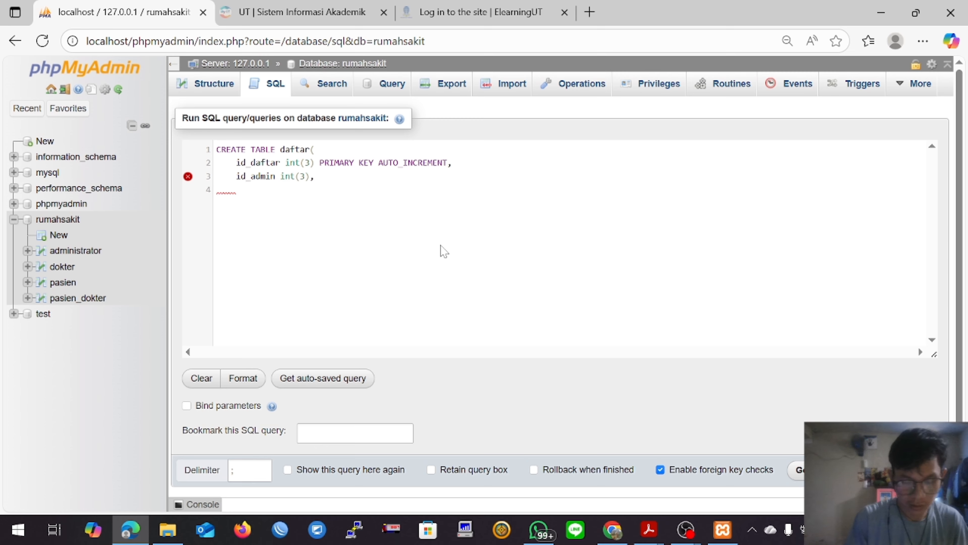
# Step: Add the column id_pasien int(3) to the daftar query, followed by a comma
pyautogui.write('id_pasien')
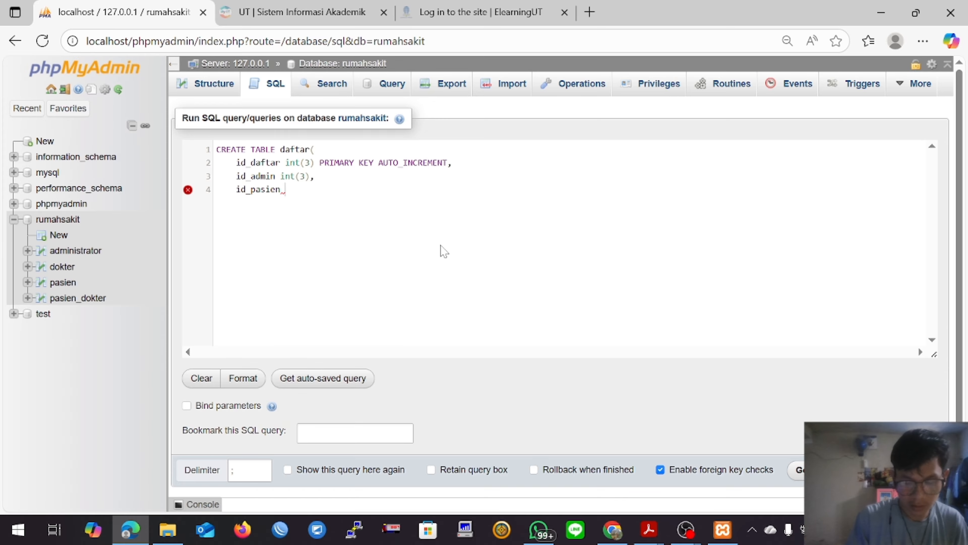
pyautogui.write(' int(30')
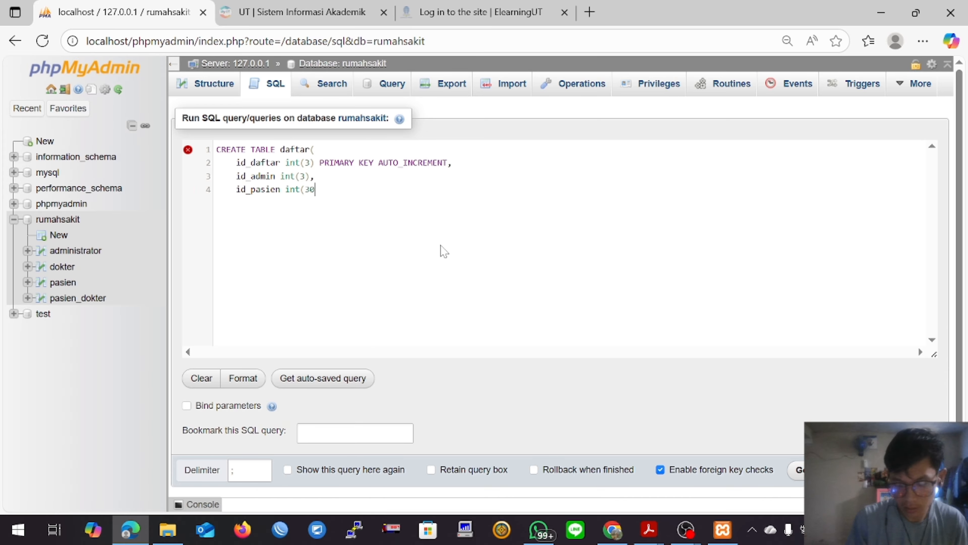
pyautogui.press('BackSpace')
pyautogui.press('BackSpace')
pyautogui.write('3),')
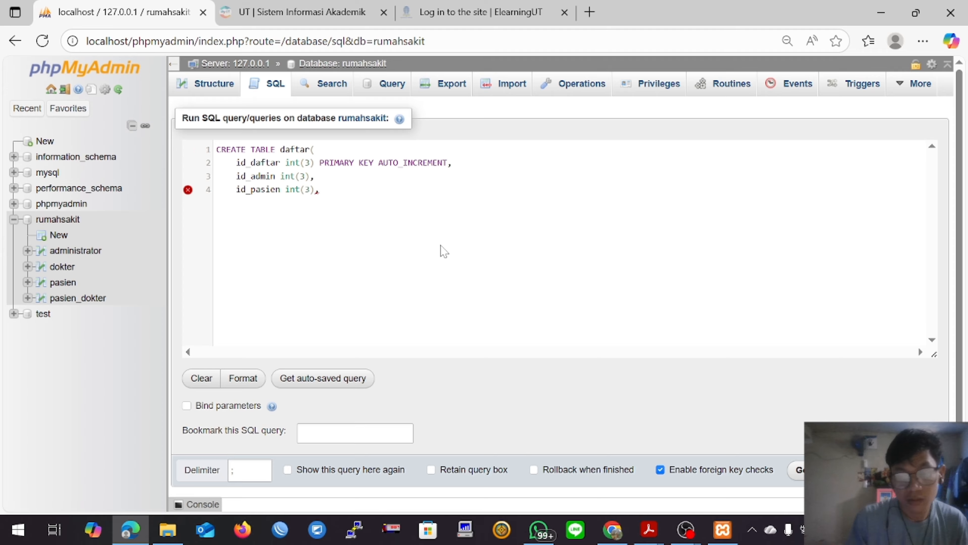
# Step: Check daftar's attributes in the ERD PDF in Acrobat, and close the phpMyAdmin query with ); on a new line, without the comma after id_pasien int(3)
pyautogui.moveTo(649, 530)
pyautogui.click(730, 471)
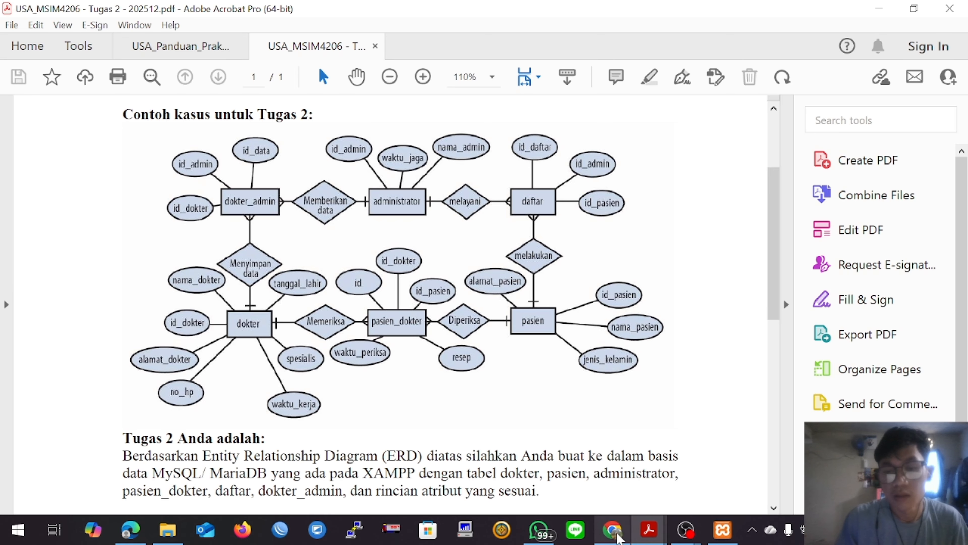
pyautogui.click(131, 530)
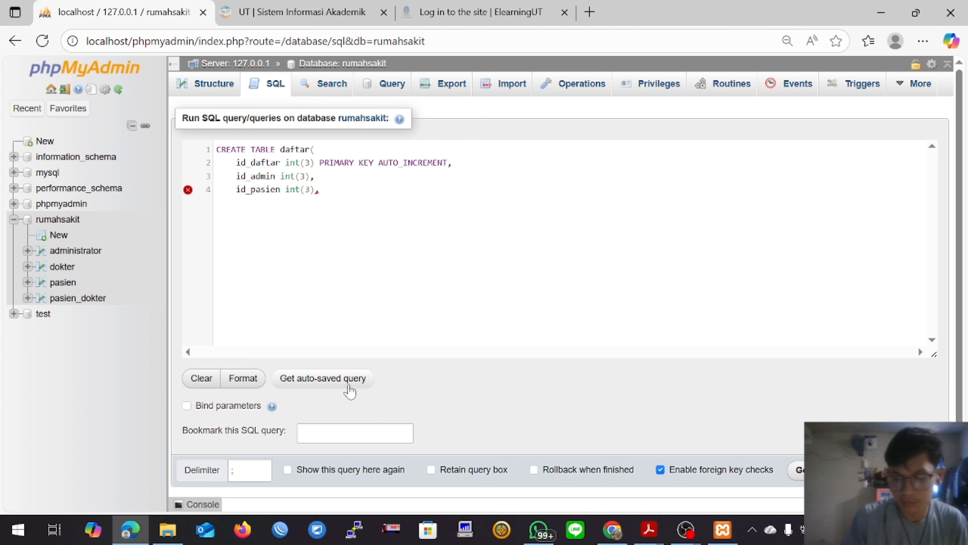
pyautogui.press('Return')
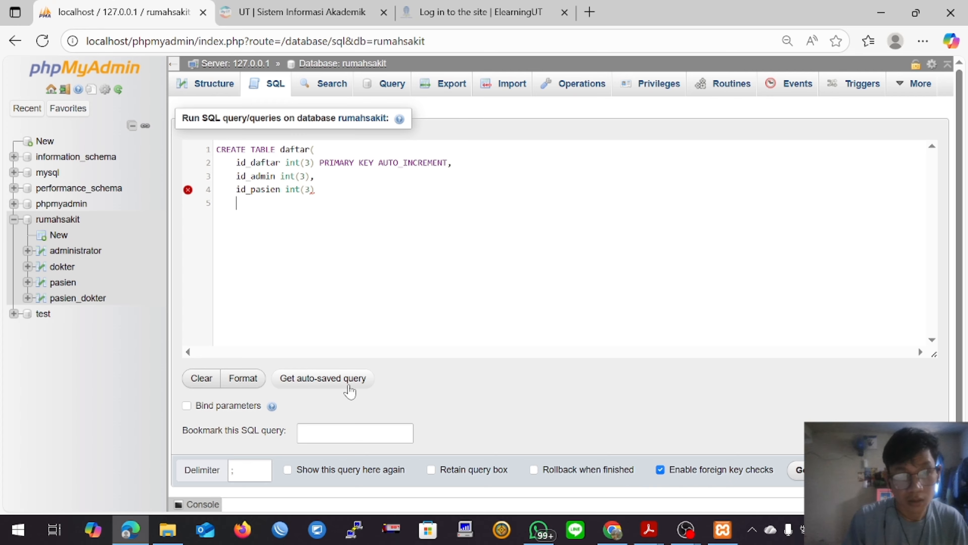
pyautogui.write(');')
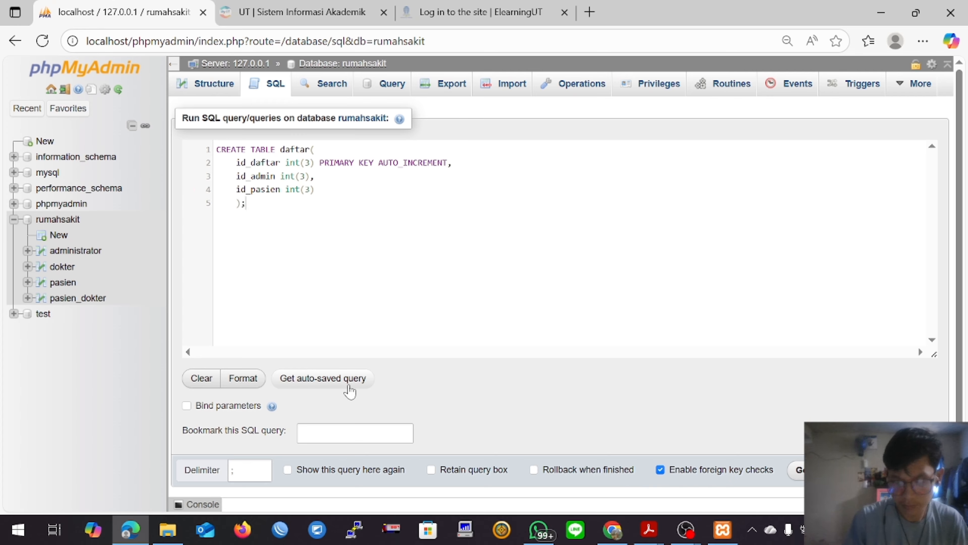
# Step: Run the daftar query and begin a new SQL query on rumahsakit with CREATE TABLE dokter_admin( followed by a new line
pyautogui.click(799, 471)
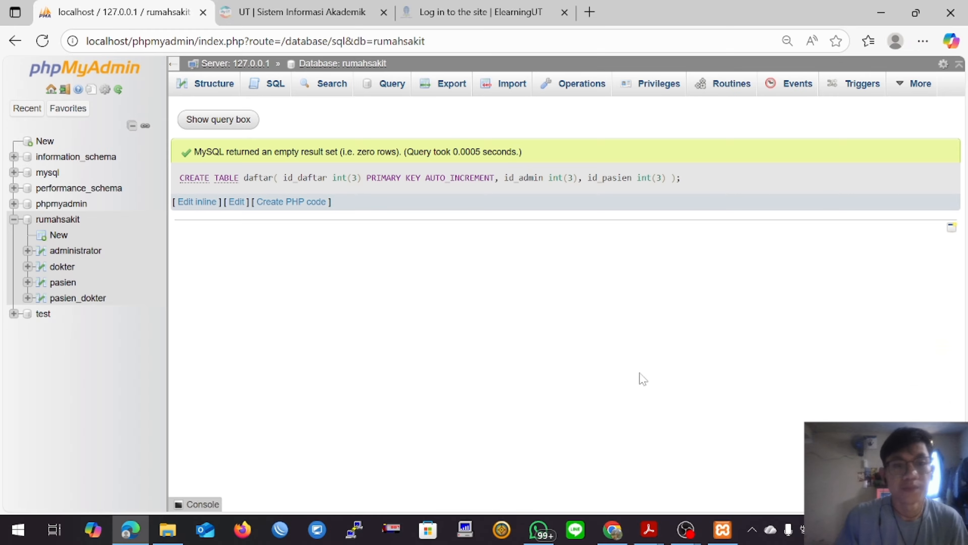
pyautogui.click(277, 86)
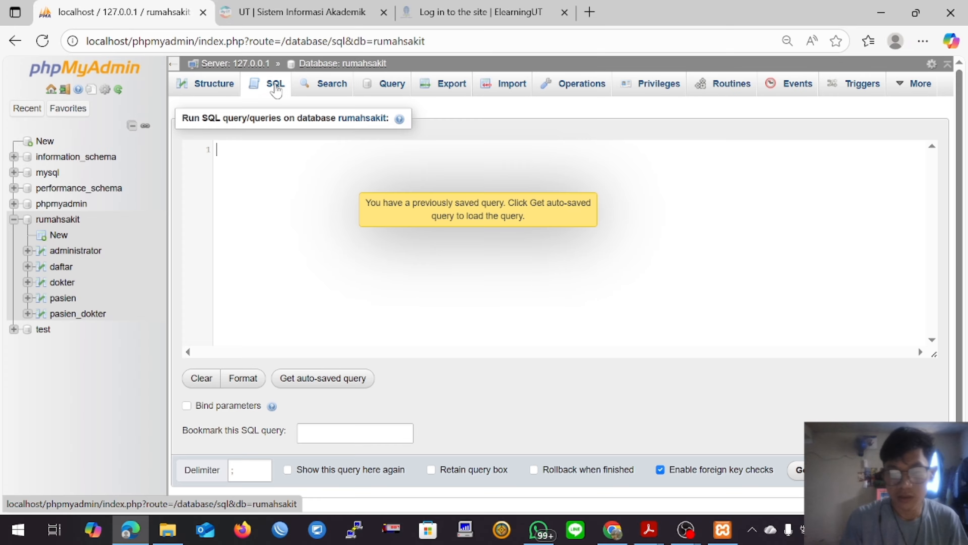
pyautogui.write('CREATE ta')
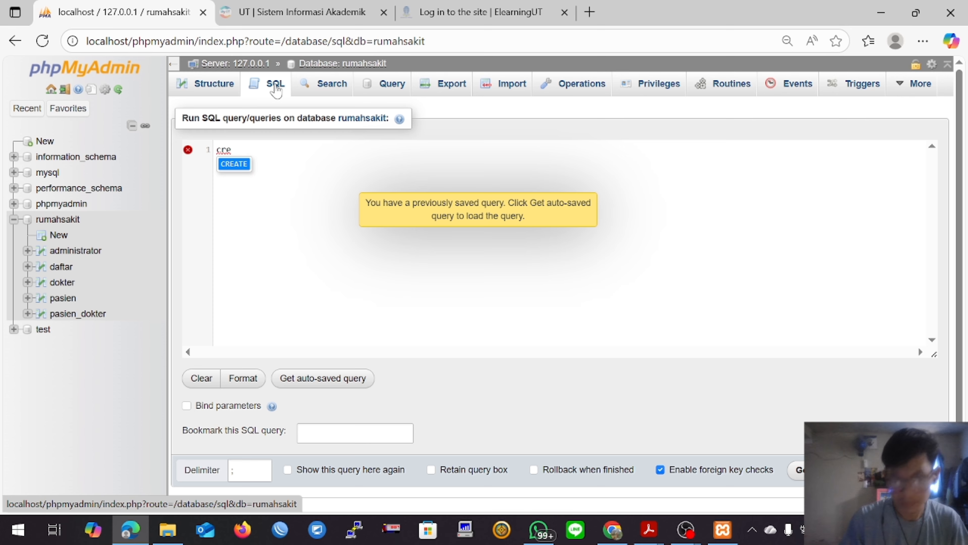
pyautogui.press('Return')
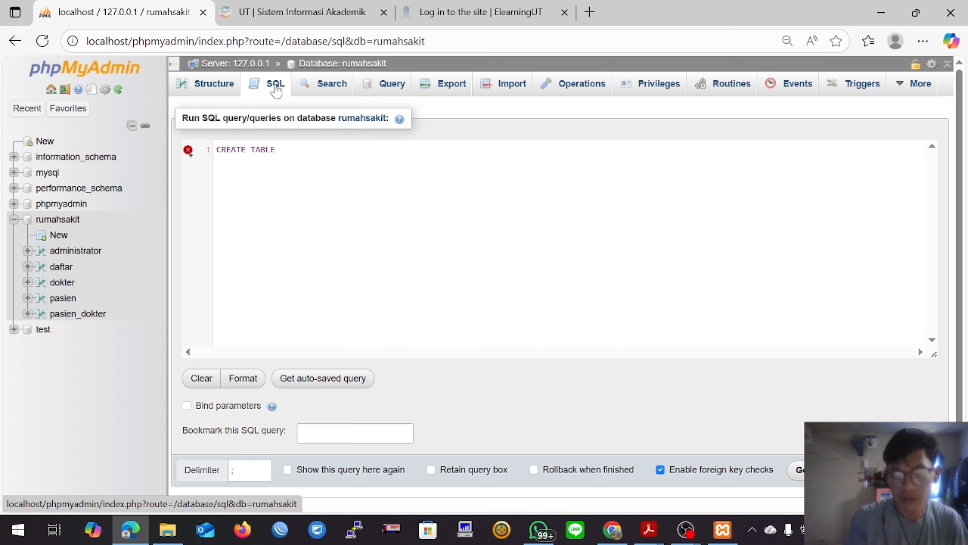
pyautogui.write('dok')
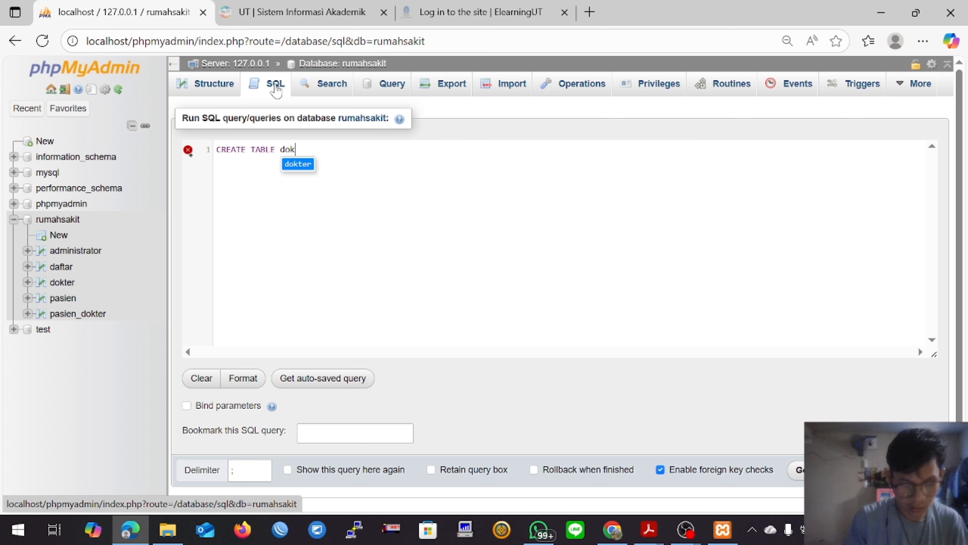
pyautogui.write('ter_admin(     ')
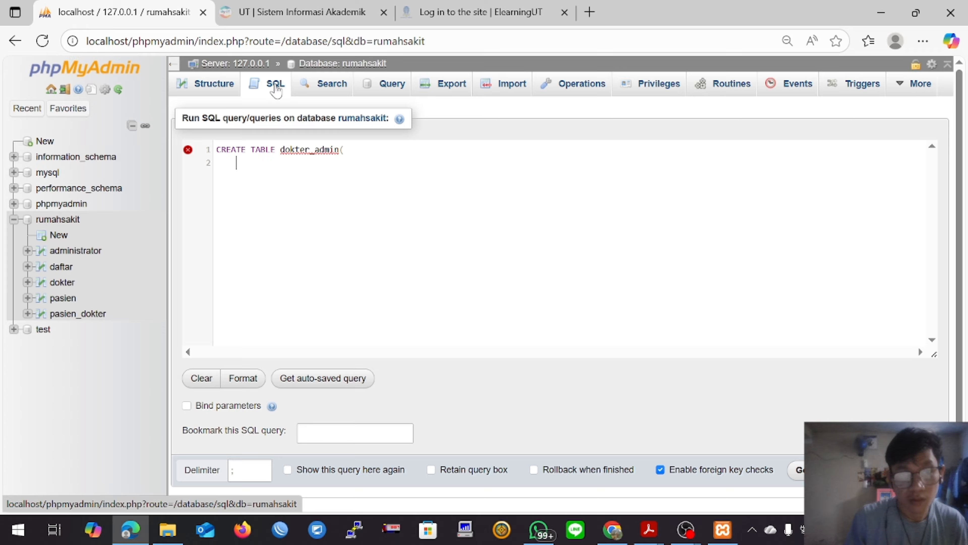
pyautogui.write('id_data')
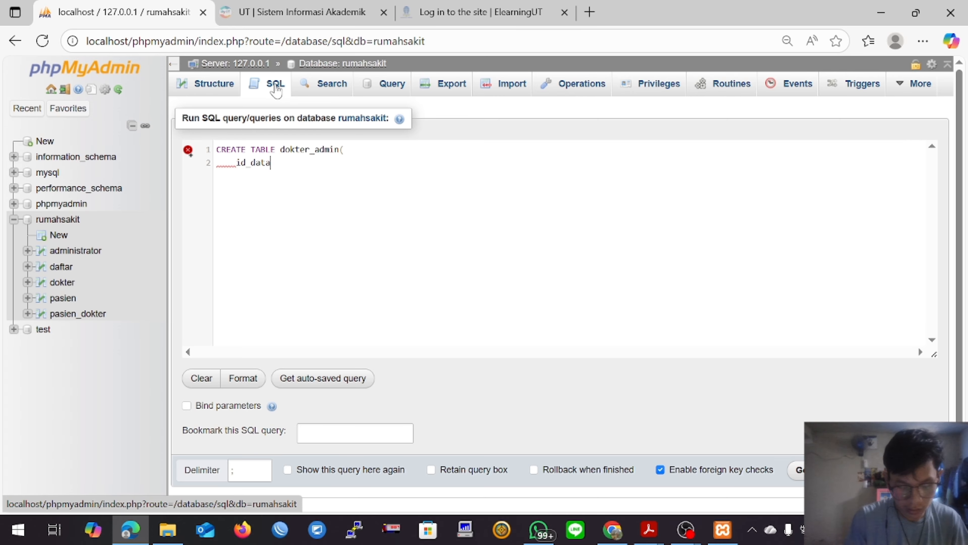
pyautogui.write(' int')
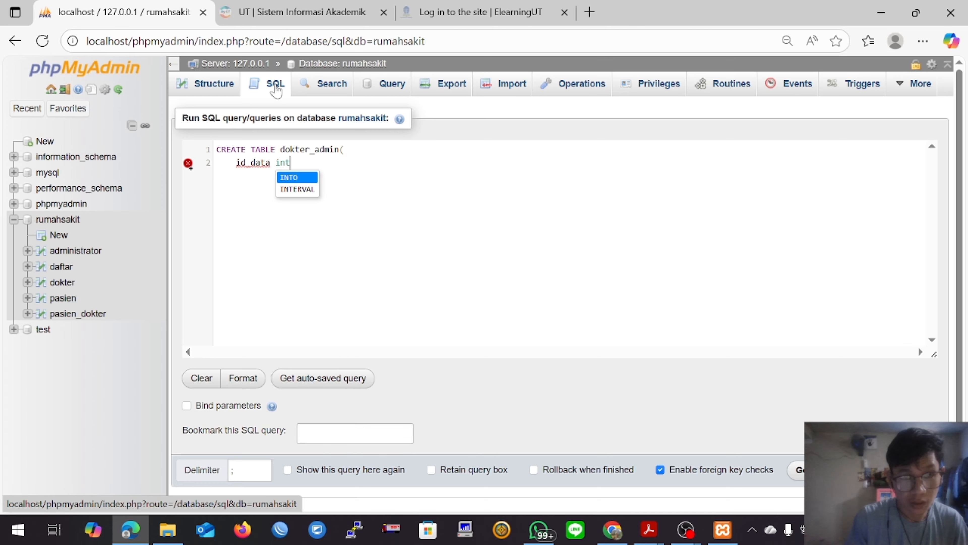
pyautogui.write('(3)')
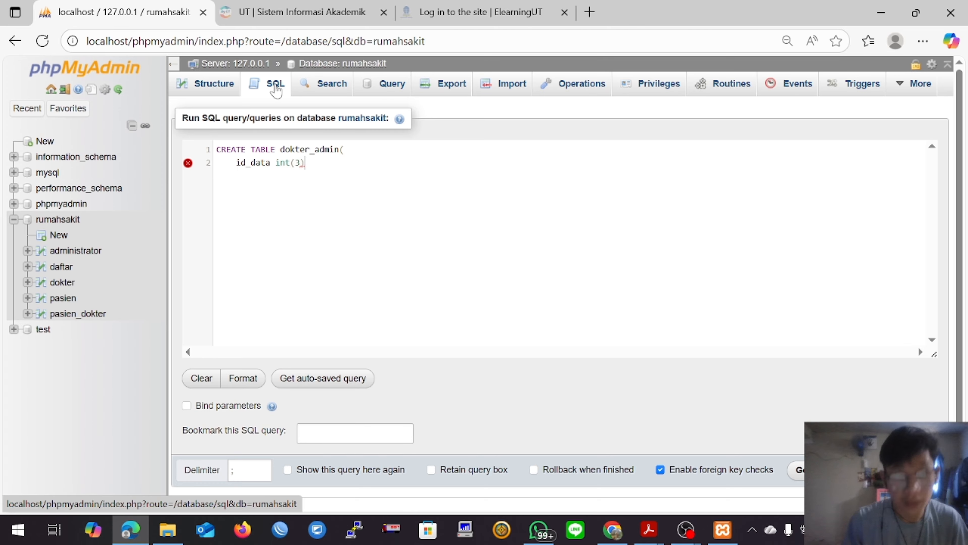
pyautogui.write(' PRIMARY k')
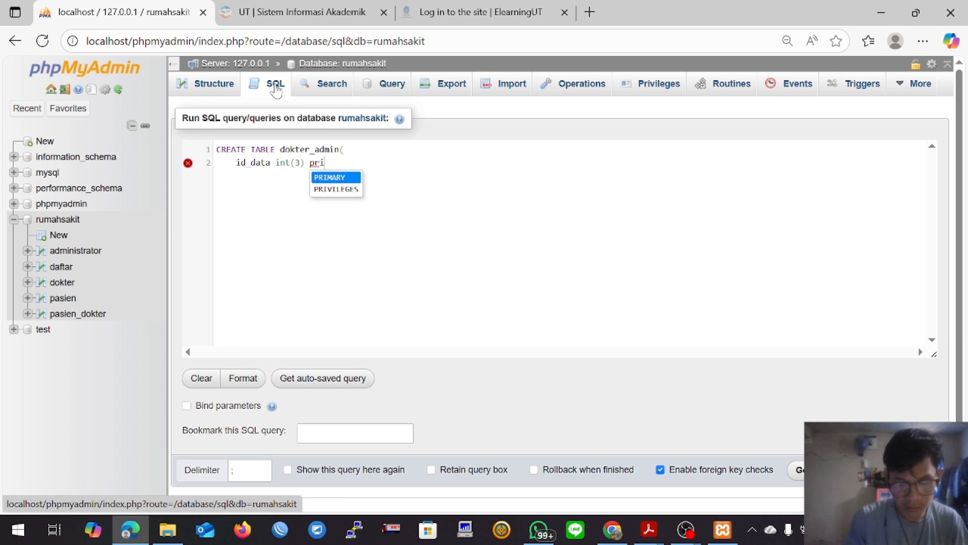
# Step: Add the column id_data int(3) PRIMARY KEY AUTO_INCREMENT to the dokter_admin query, followed by a comma and a new line
pyautogui.press('Return')
pyautogui.write('auto')
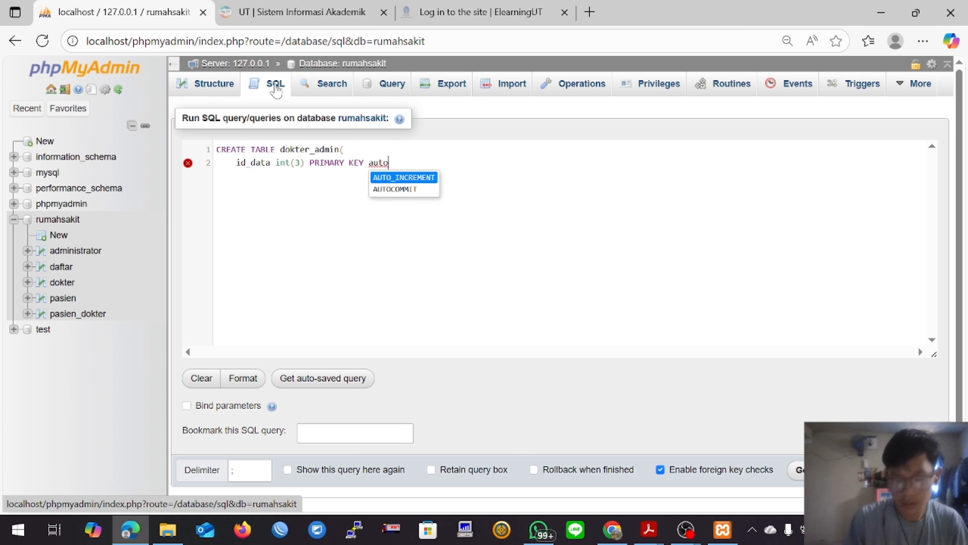
pyautogui.press('Return')
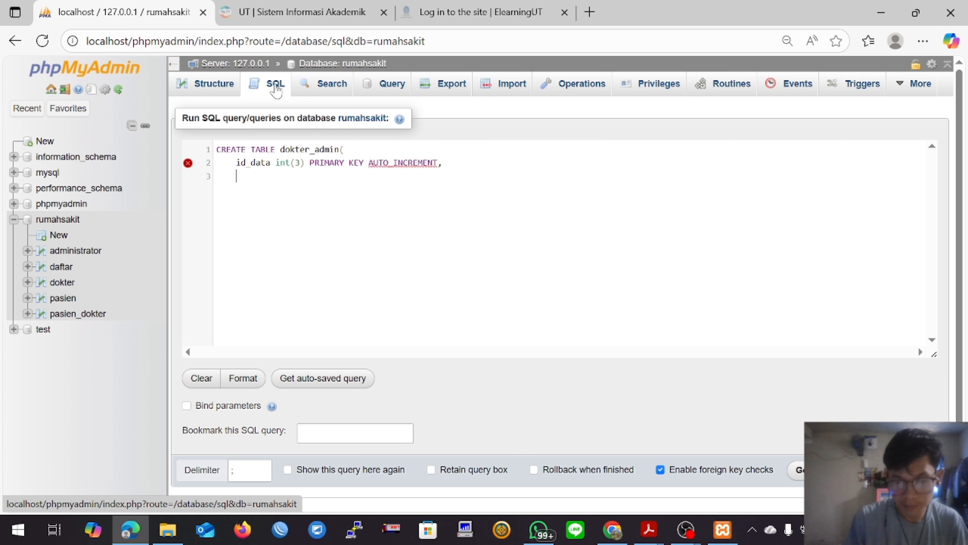
# Step: Add the column id_dokter int(5) to the dokter_admin query, followed by a comma and a new line
pyautogui.write('id_dokter')
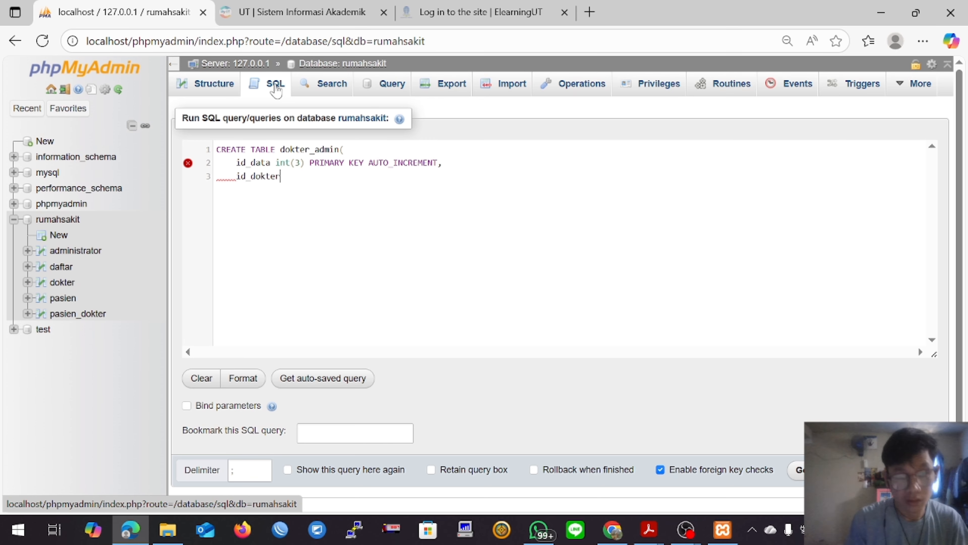
pyautogui.write(' int(')
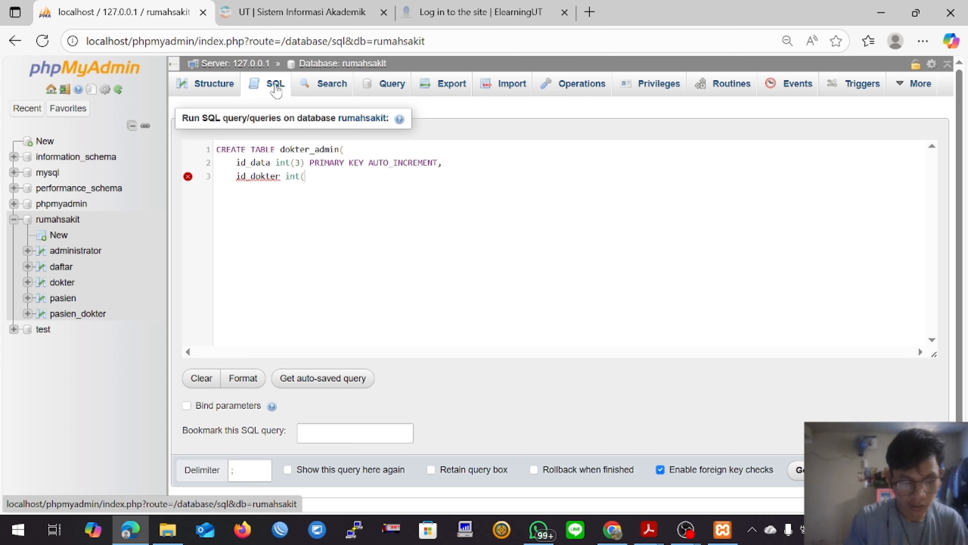
pyautogui.write('5),')
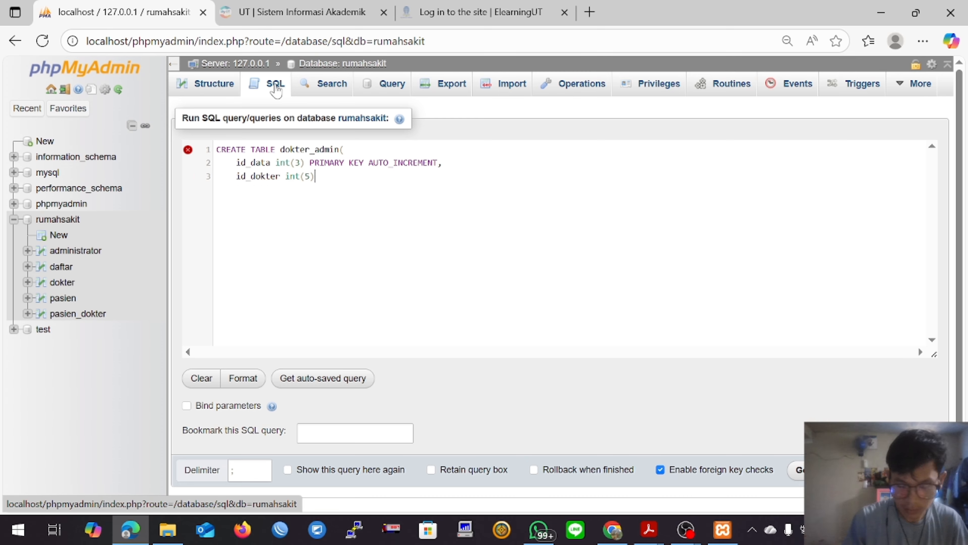
pyautogui.press('Return')
# Step: Complete the dokter_admin query with the final column id_admin int(5) and ); on a new line, and run it
pyautogui.write('id')
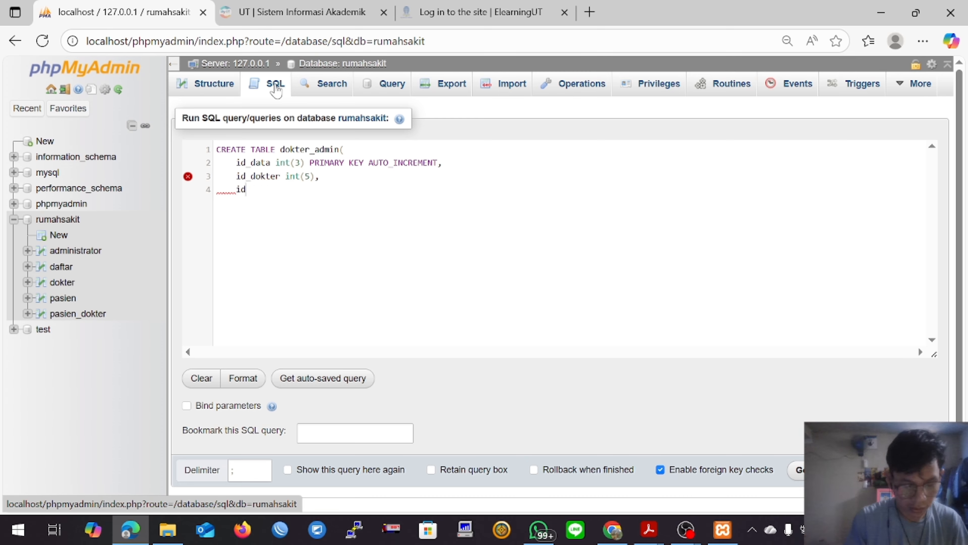
pyautogui.write('_admi')
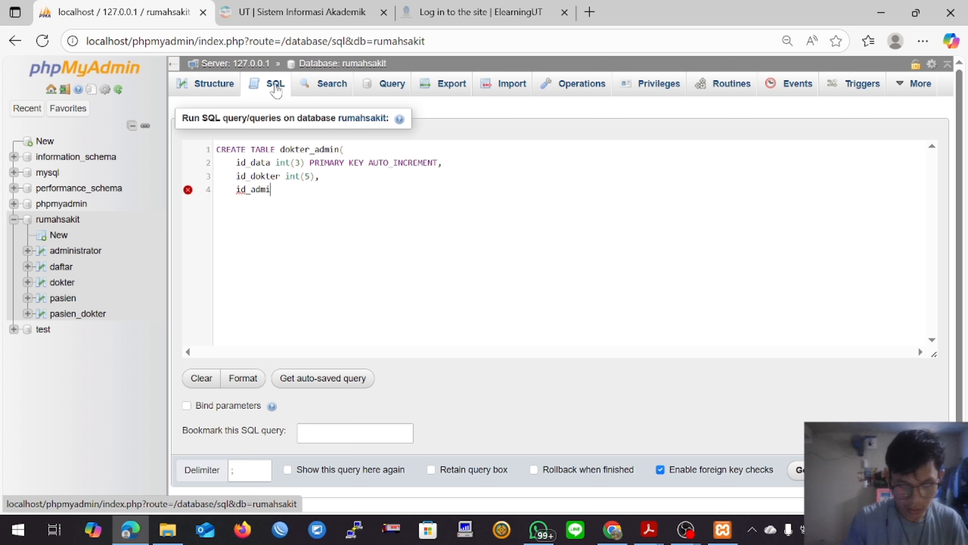
pyautogui.write('n int(')
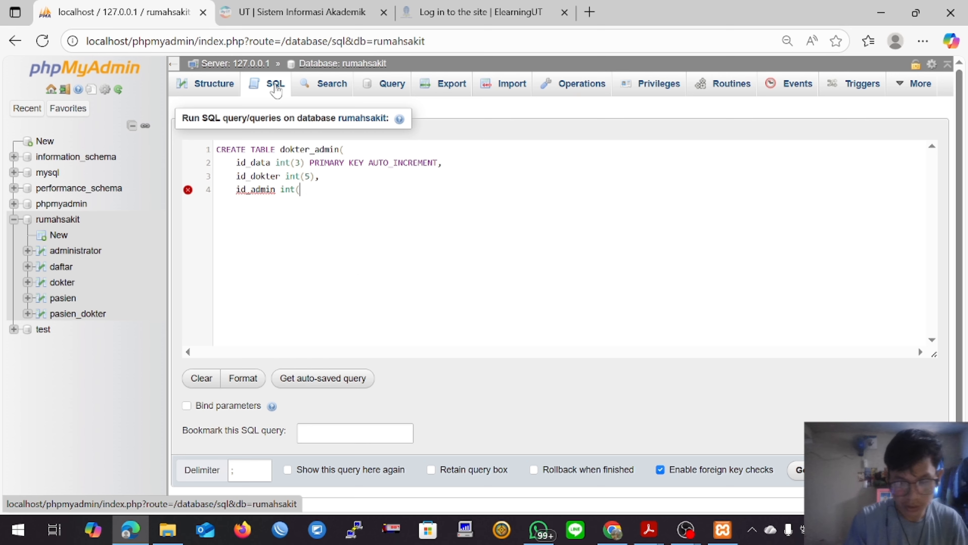
pyautogui.write('5)     )')
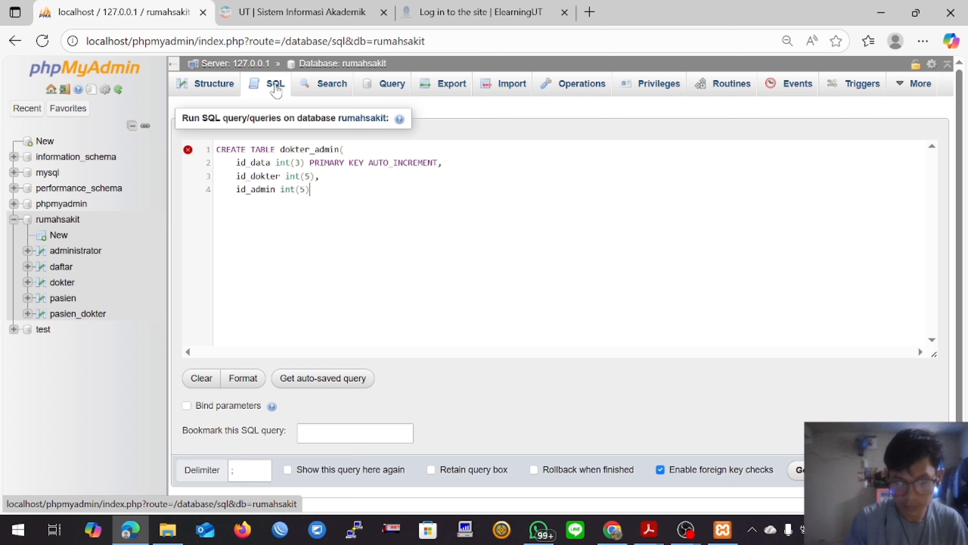
pyautogui.write(';')
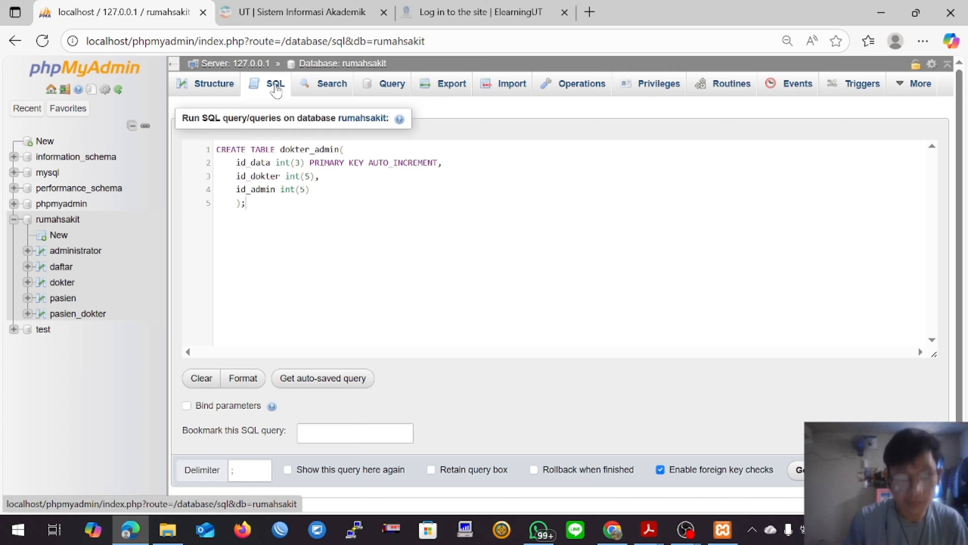
pyautogui.click(799, 470)
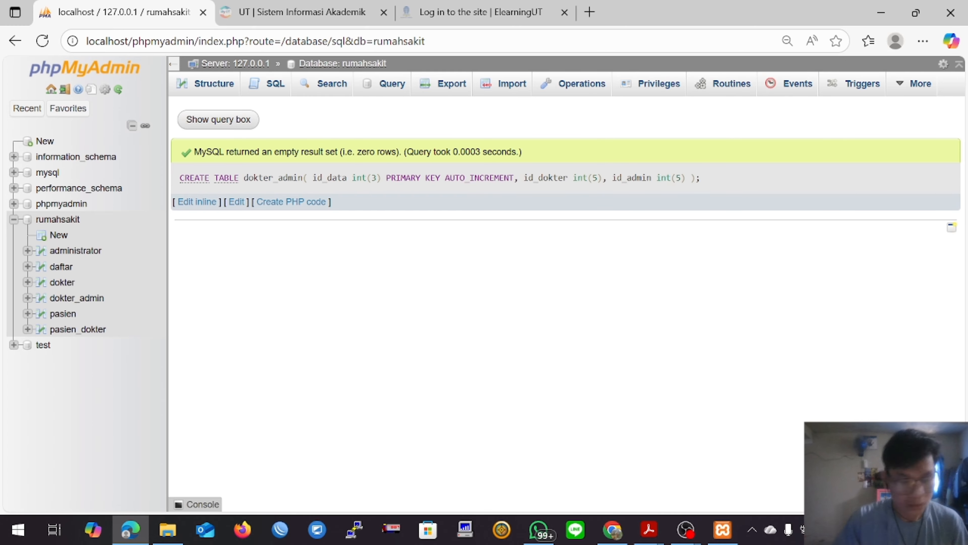
# Step: Insert a record into the pasien table with id_pasien 21, the patient's name, jenis_kelamin P and the patient's address
pyautogui.click(73, 222)
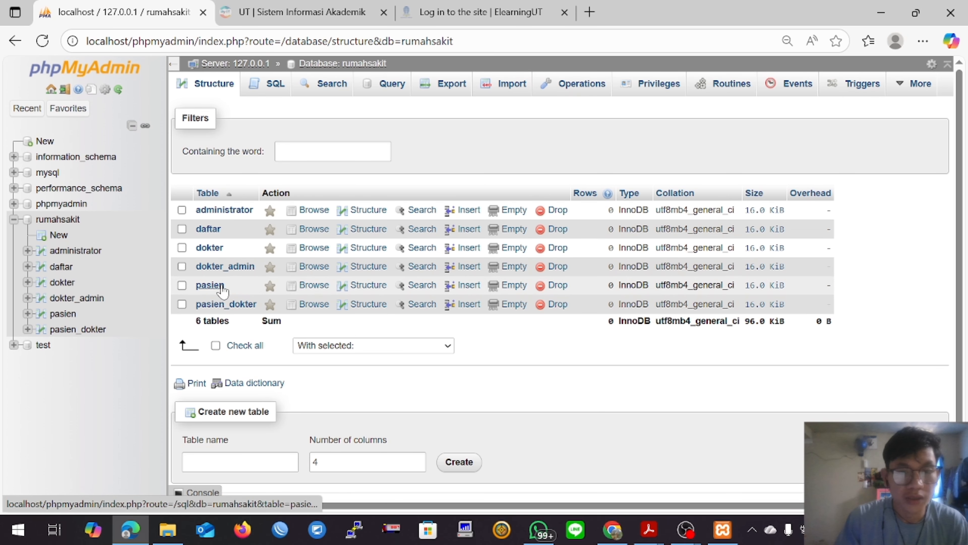
pyautogui.click(467, 293)
pyautogui.click(480, 137)
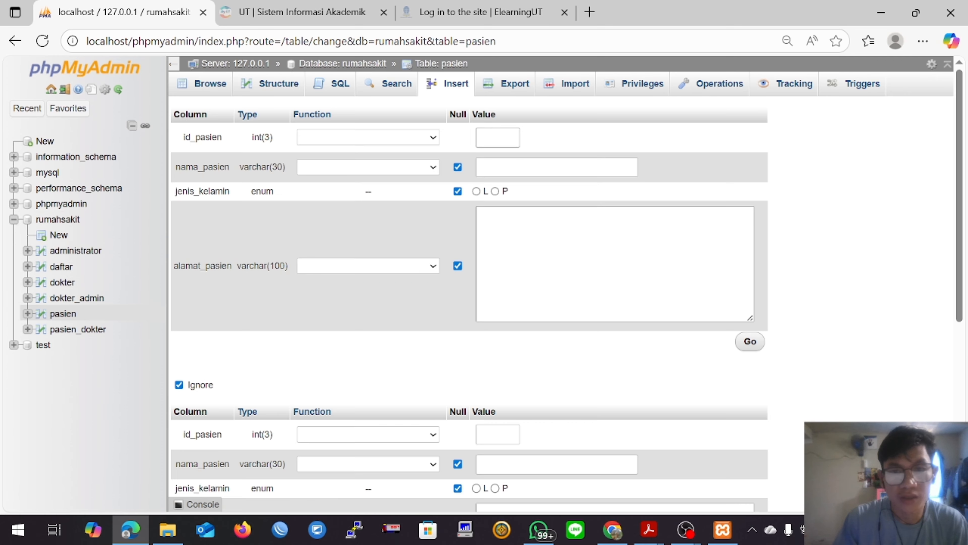
pyautogui.click(498, 238)
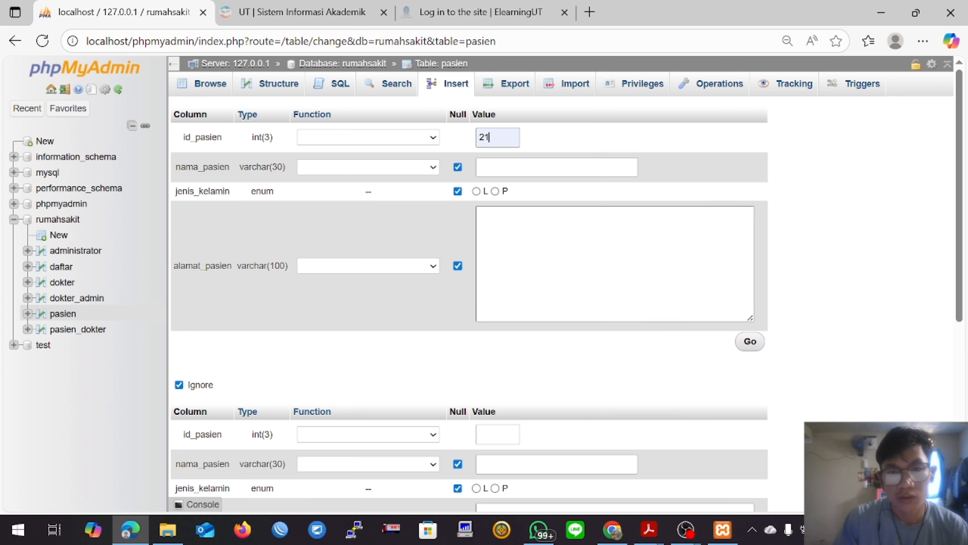
pyautogui.click(523, 168)
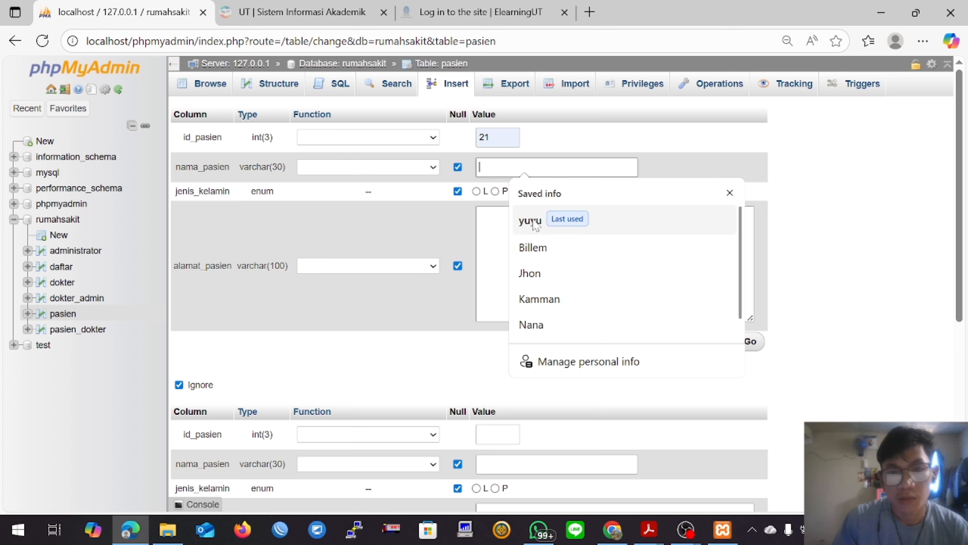
pyautogui.click(538, 256)
pyautogui.click(496, 191)
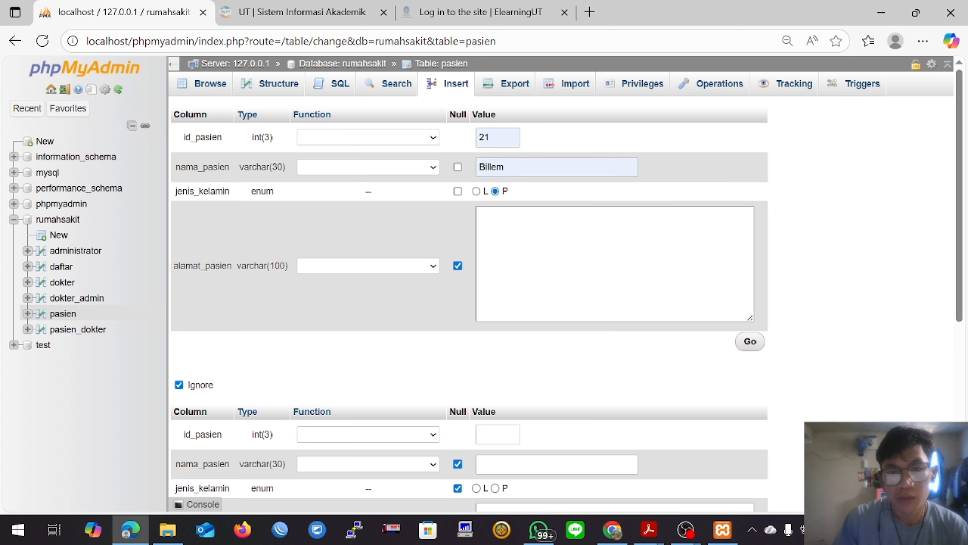
pyautogui.click(511, 233)
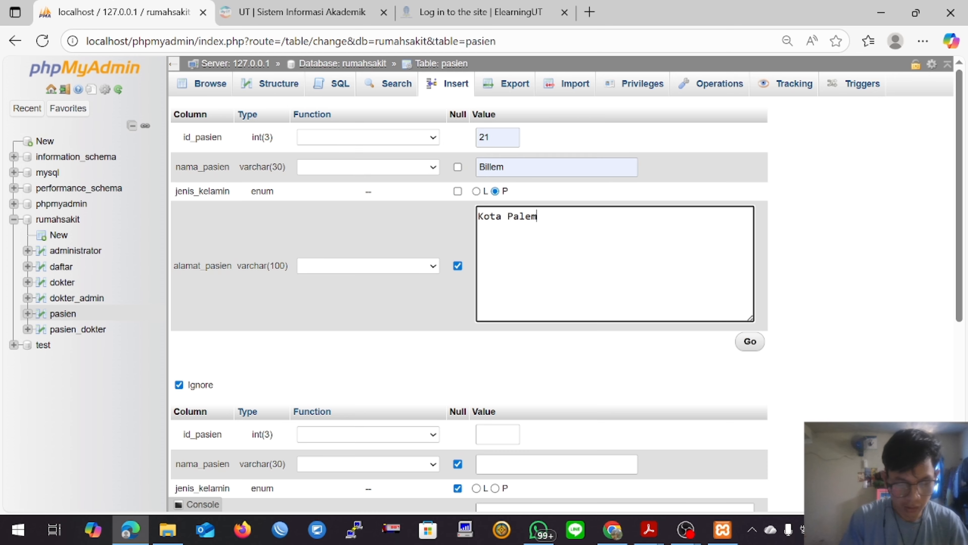
pyautogui.click(749, 343)
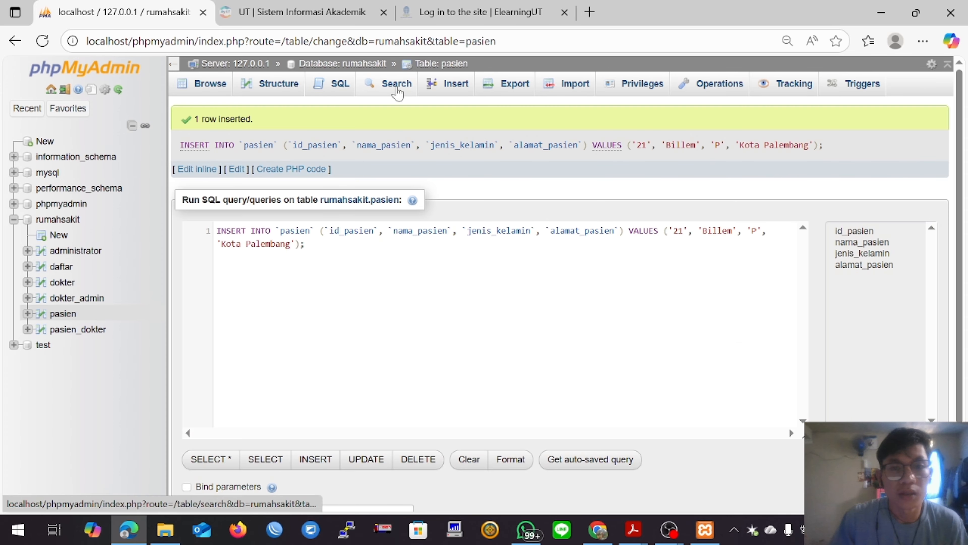
# Step: Insert a pasien record with id_pasien 23, the patient's name, jenis_kelamin L and the patient's address
pyautogui.click(438, 92)
pyautogui.click(492, 137)
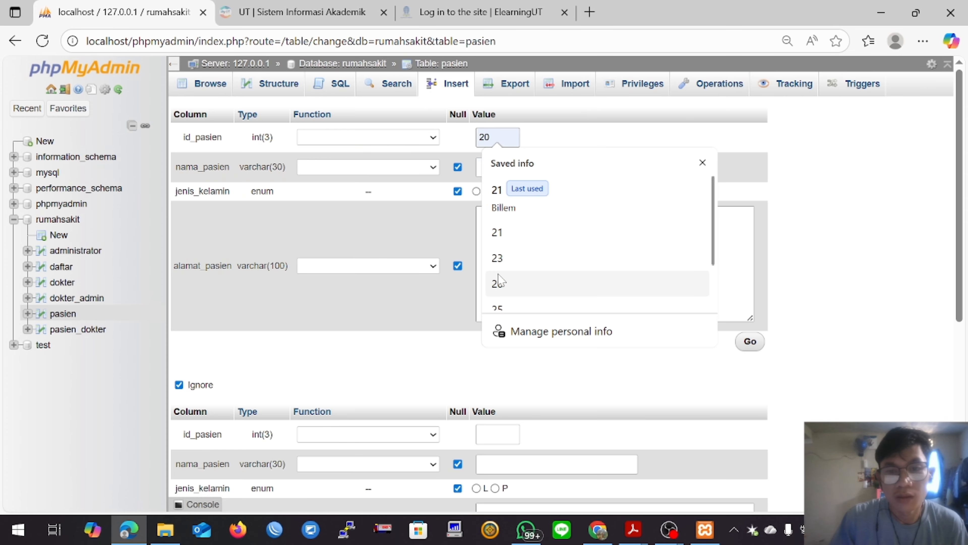
pyautogui.click(504, 259)
pyautogui.click(507, 173)
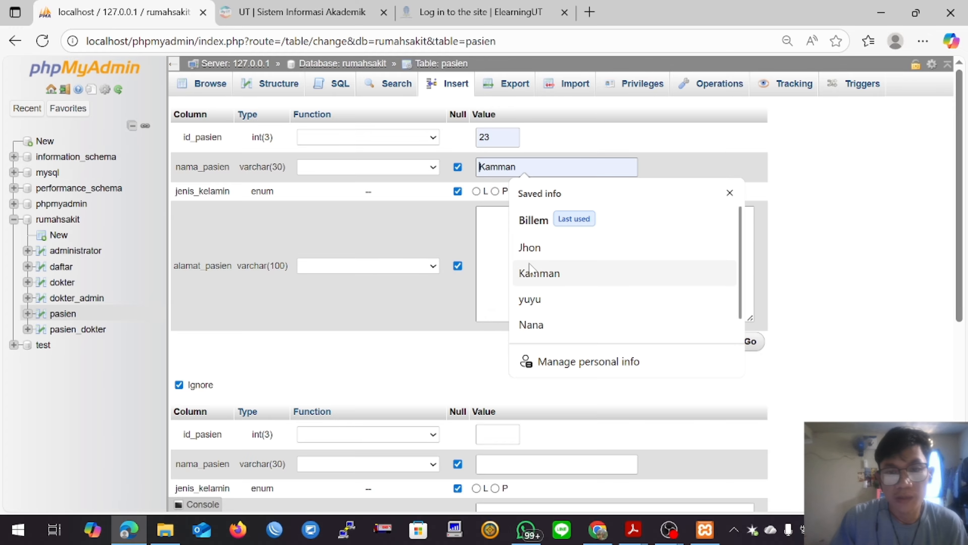
pyautogui.click(565, 262)
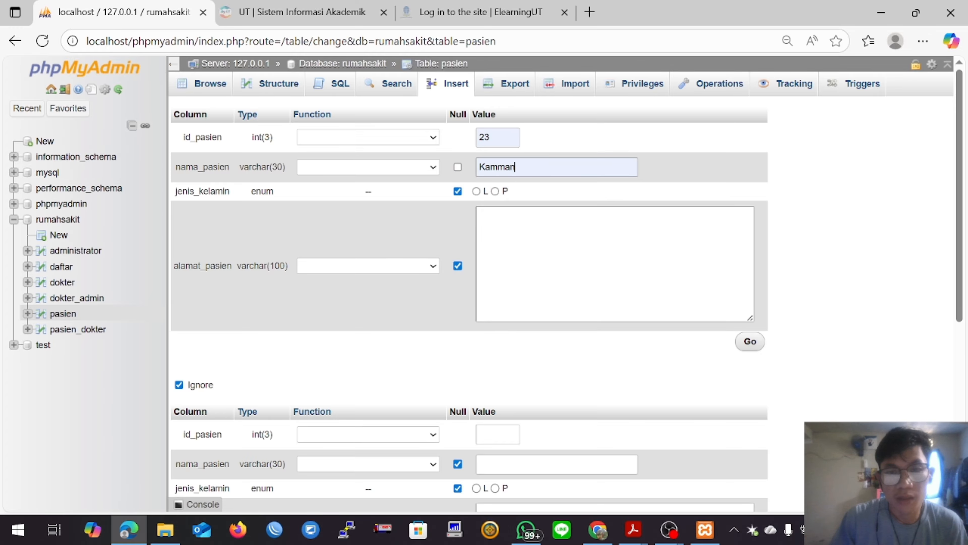
pyautogui.click(542, 244)
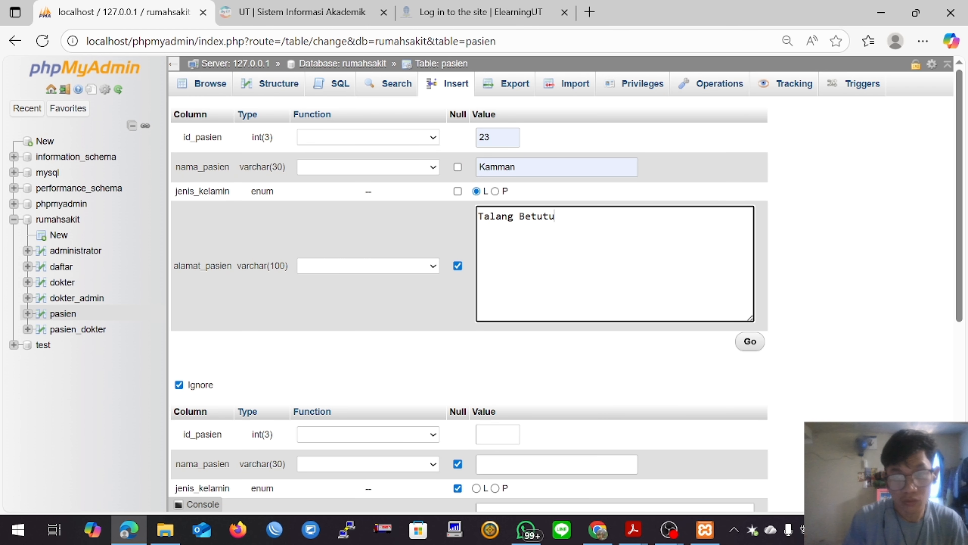
pyautogui.write('Talang Betutu')
pyautogui.click(749, 341)
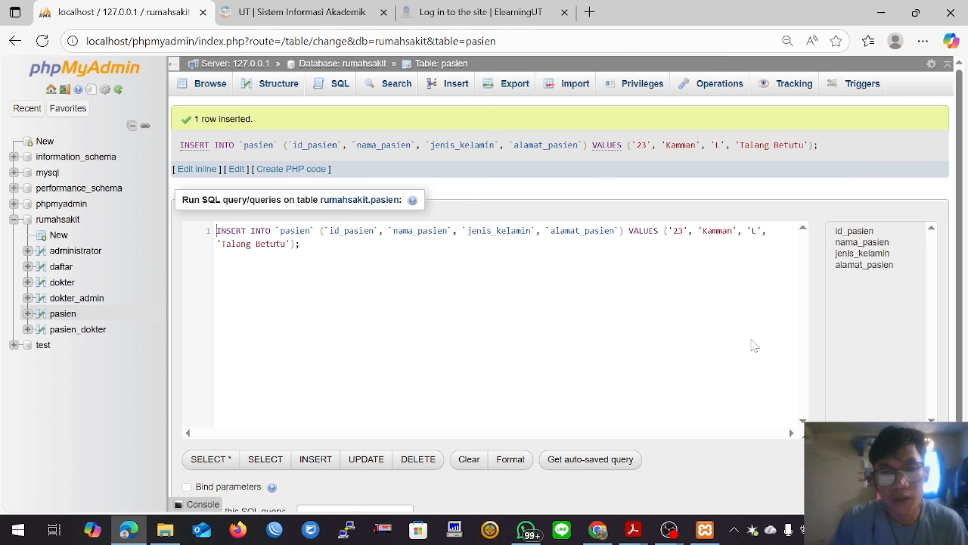
# Step: Insert a pasien record with id_pasien 20, the patient's name, jenis_kelamin P and the patient's address
pyautogui.click(454, 87)
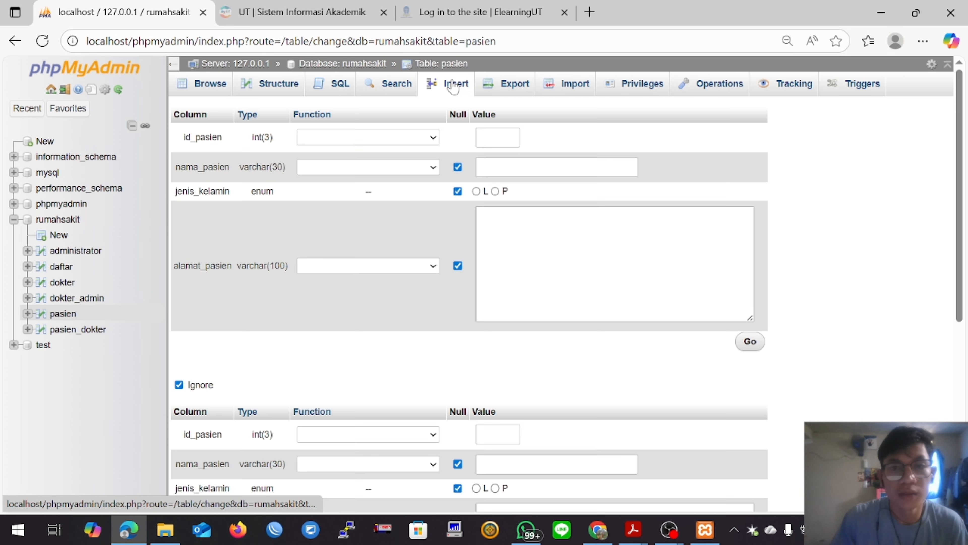
pyautogui.click(534, 168)
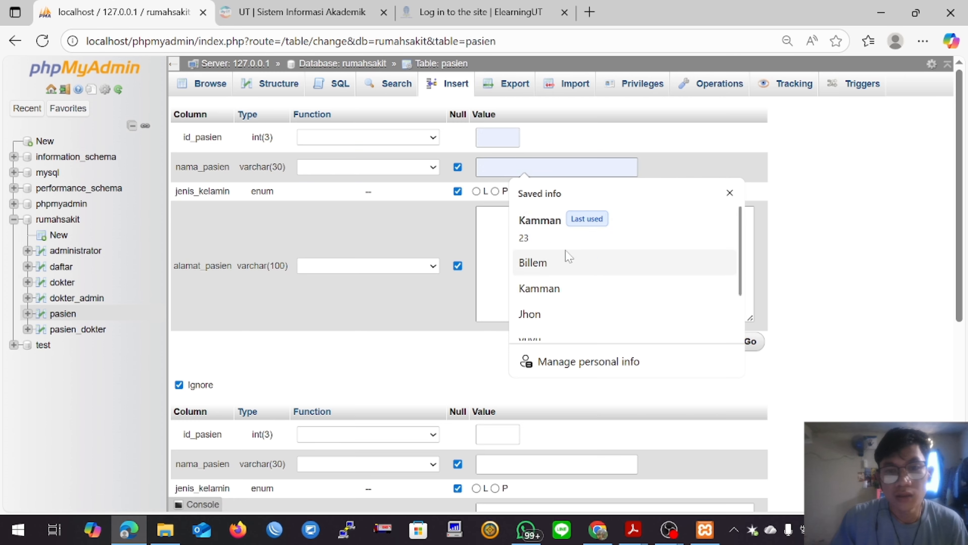
pyautogui.click(497, 138)
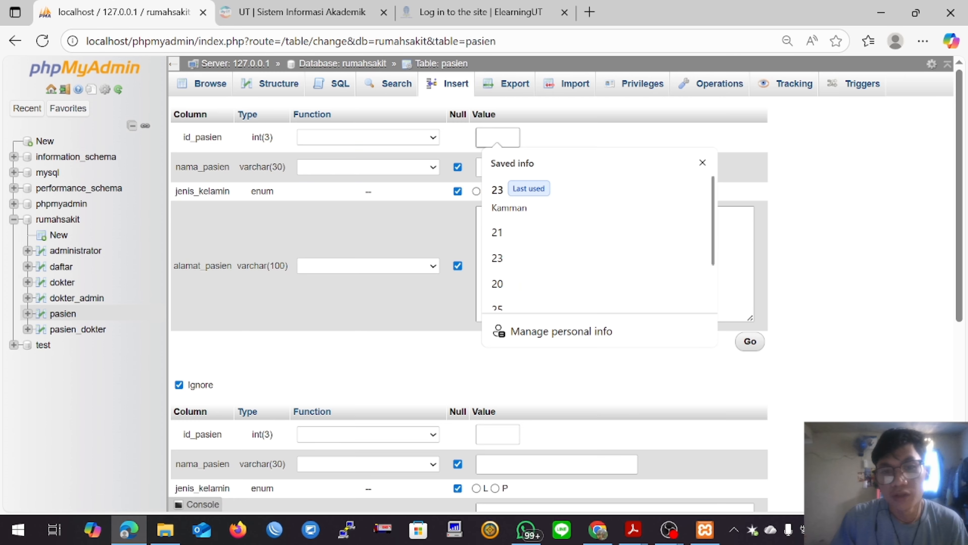
pyautogui.click(497, 284)
pyautogui.click(534, 167)
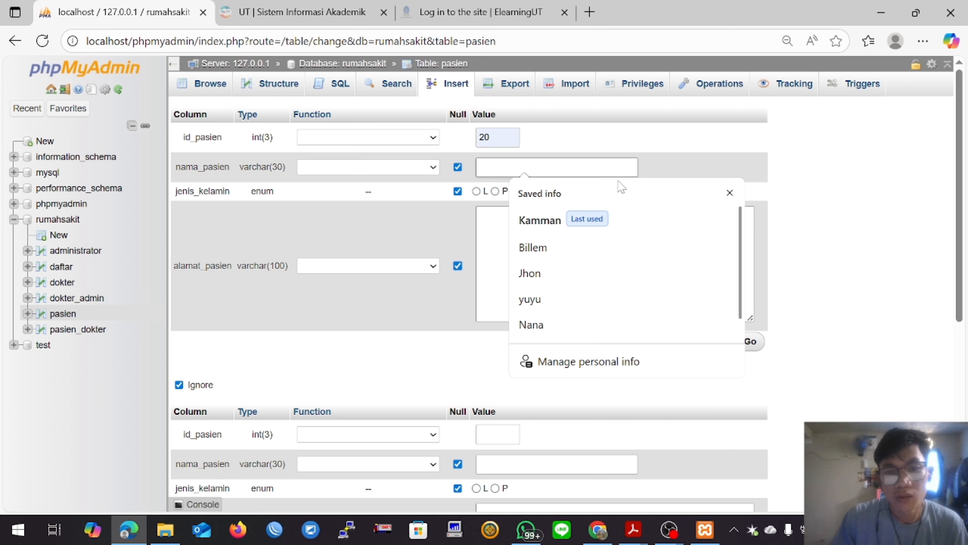
pyautogui.click(544, 326)
pyautogui.click(495, 191)
pyautogui.click(509, 233)
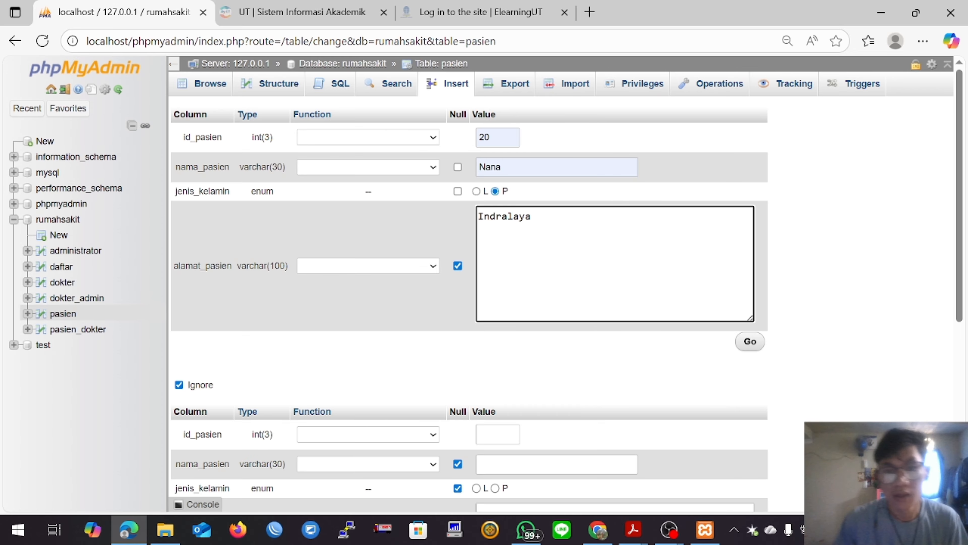
pyautogui.click(749, 342)
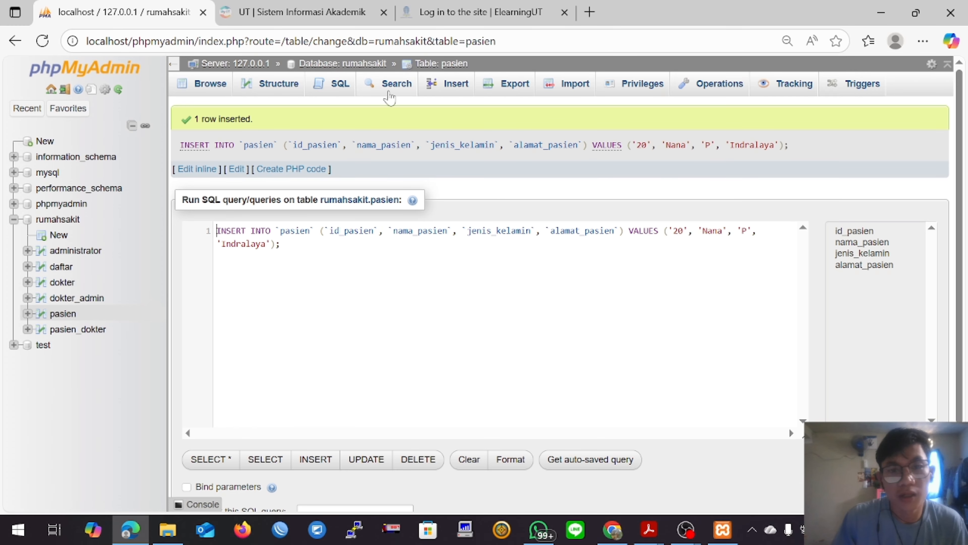
# Step: Insert a pasien record with id_pasien 25, the patient's name, jenis_kelamin L and the patient's address, and browse the table's rows
pyautogui.click(452, 93)
pyautogui.click(511, 135)
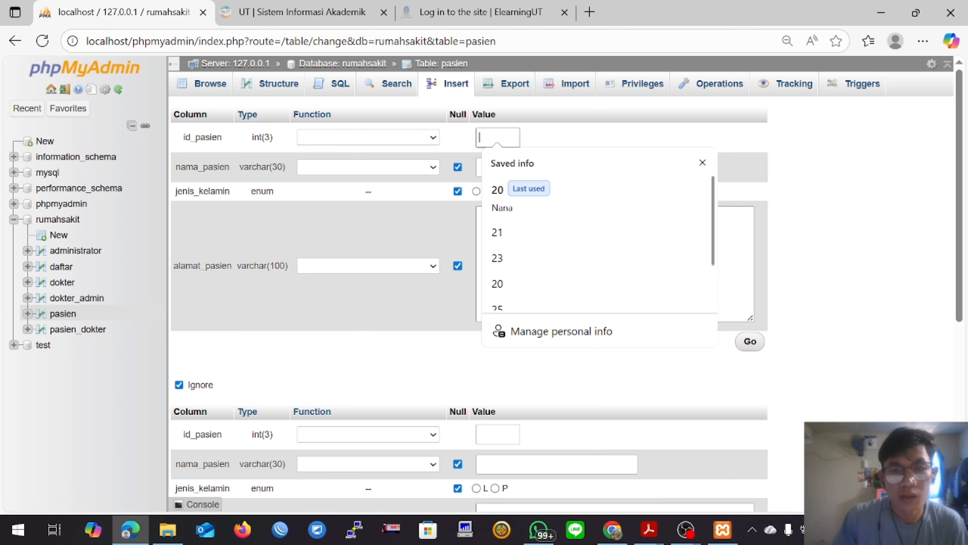
pyautogui.click(525, 298)
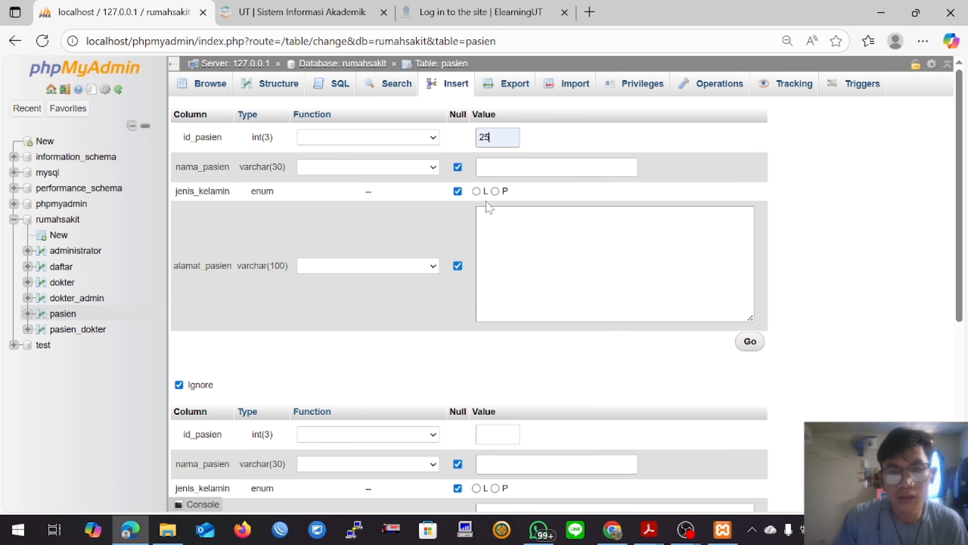
pyautogui.press('Tab')
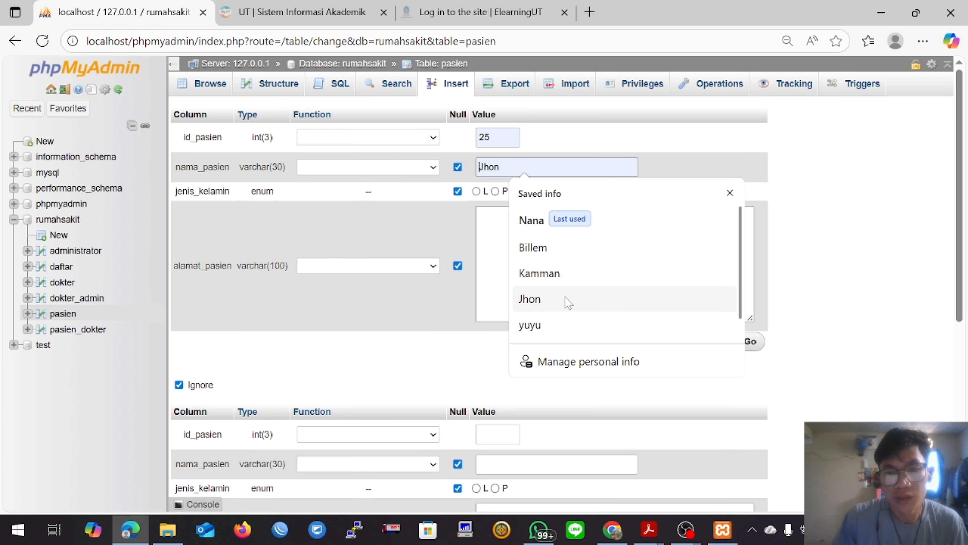
pyautogui.click(557, 297)
pyautogui.click(476, 192)
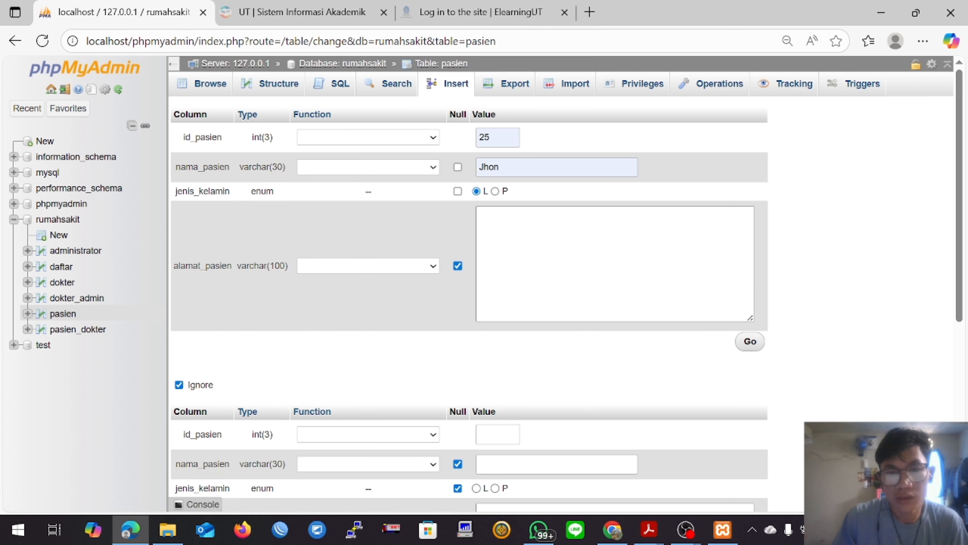
pyautogui.click(496, 228)
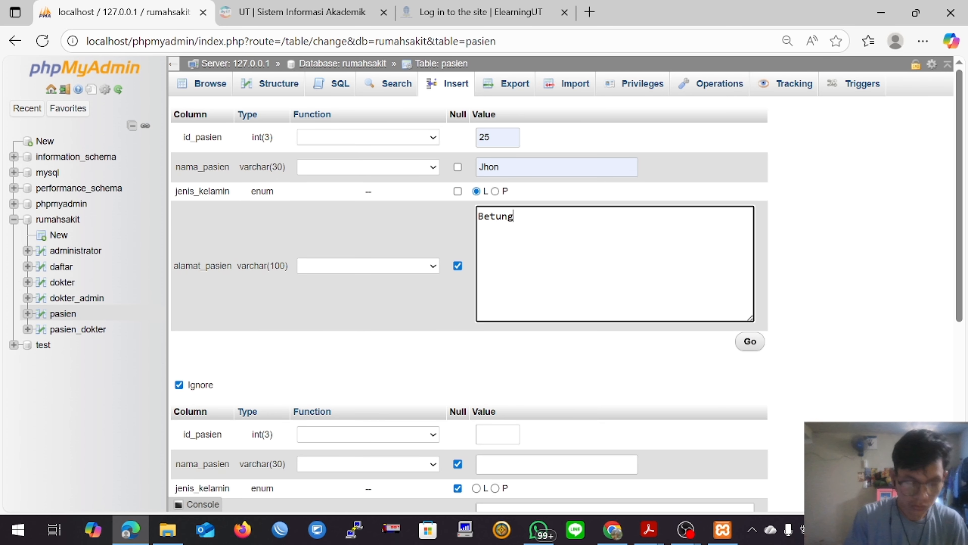
pyautogui.write('Betung')
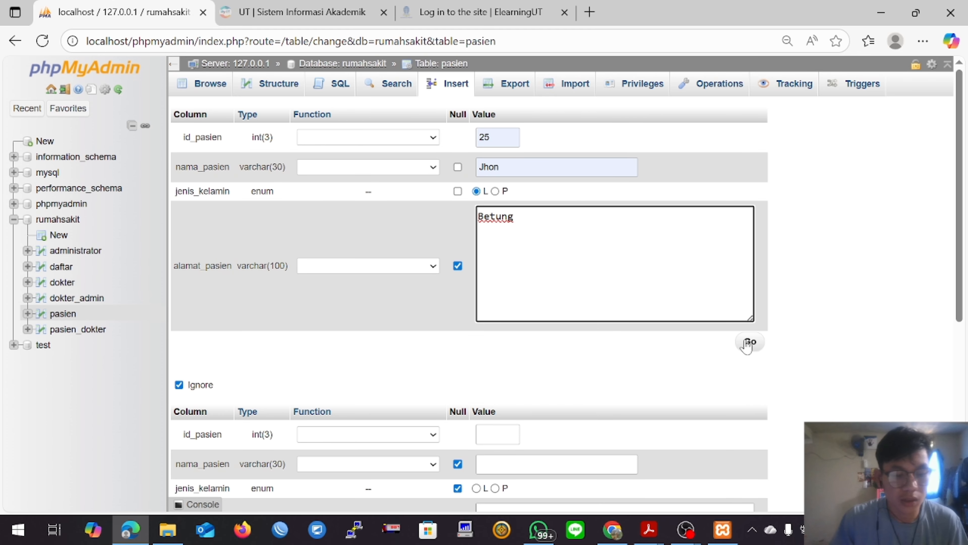
pyautogui.click(748, 342)
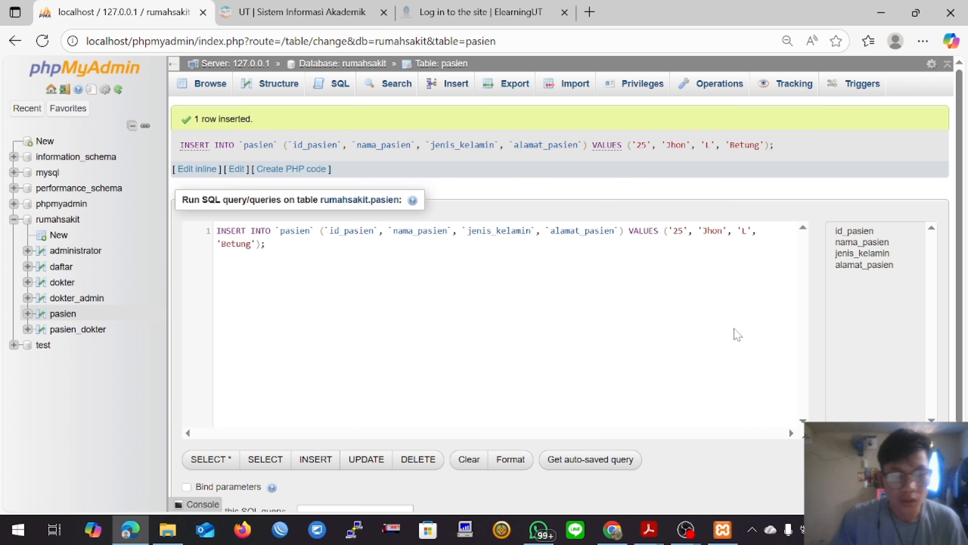
pyautogui.click(60, 317)
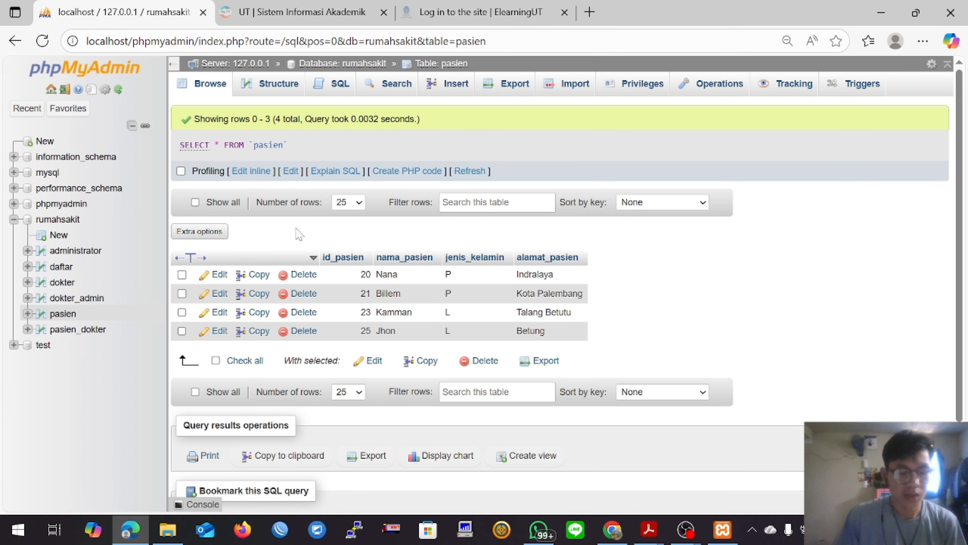
# Step: Add an index on the id_admin column in the structure of the administrator table
pyautogui.click(87, 252)
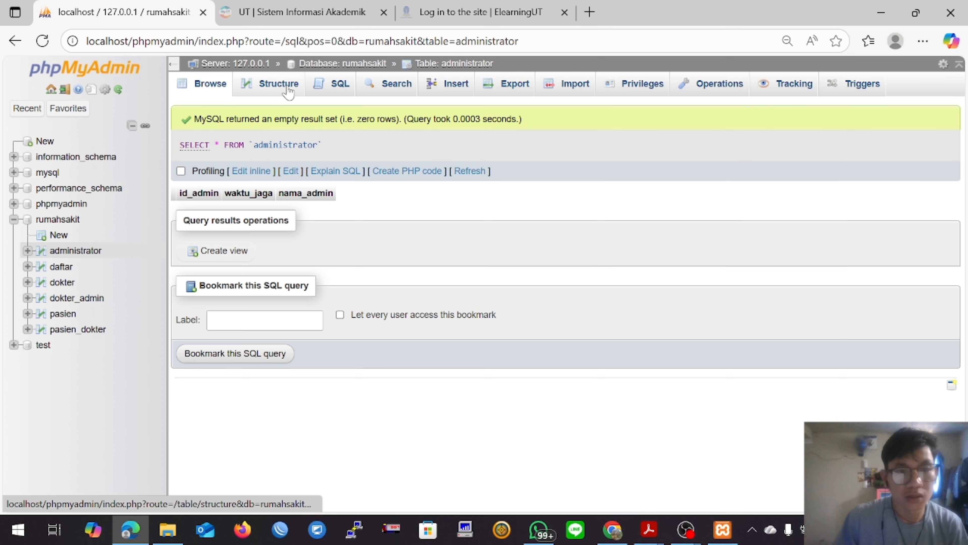
pyautogui.click(288, 92)
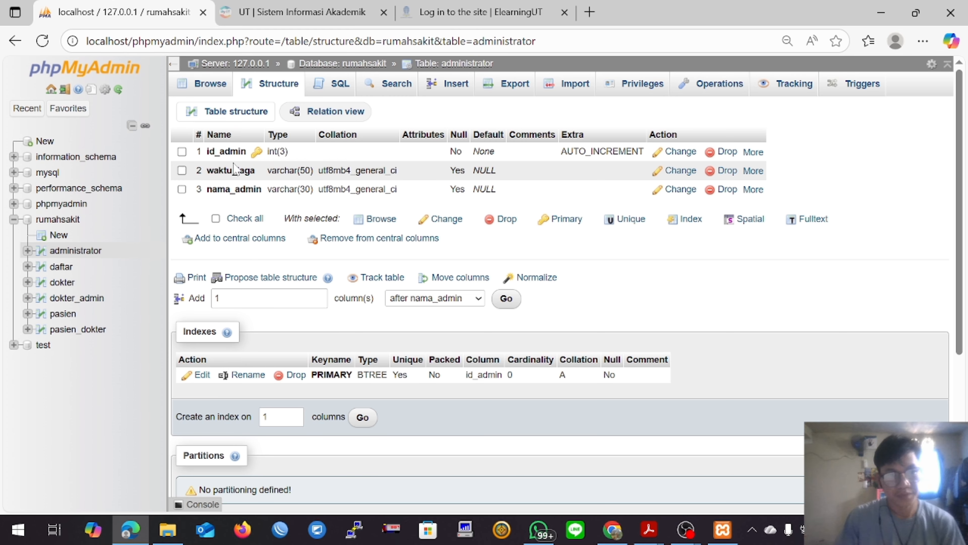
pyautogui.click(755, 155)
pyautogui.click(721, 192)
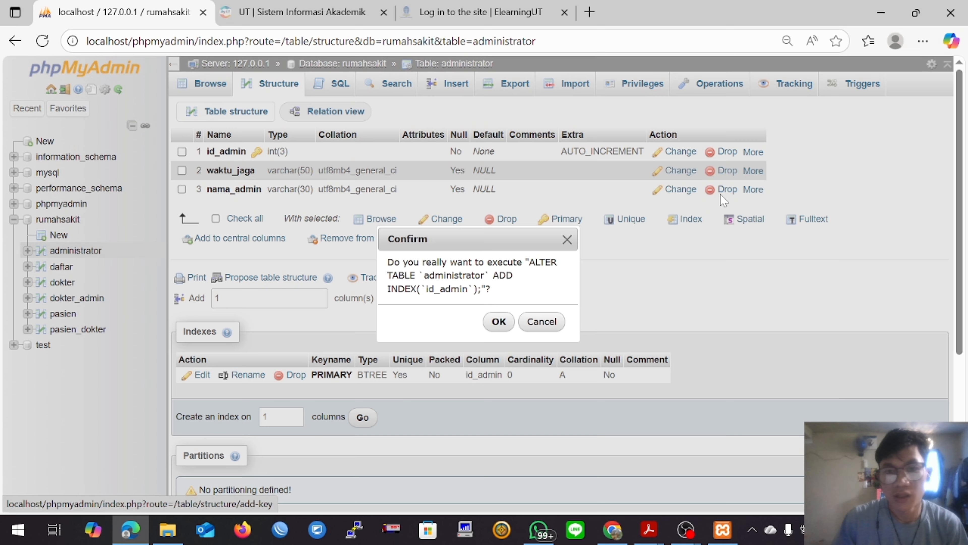
pyautogui.click(499, 322)
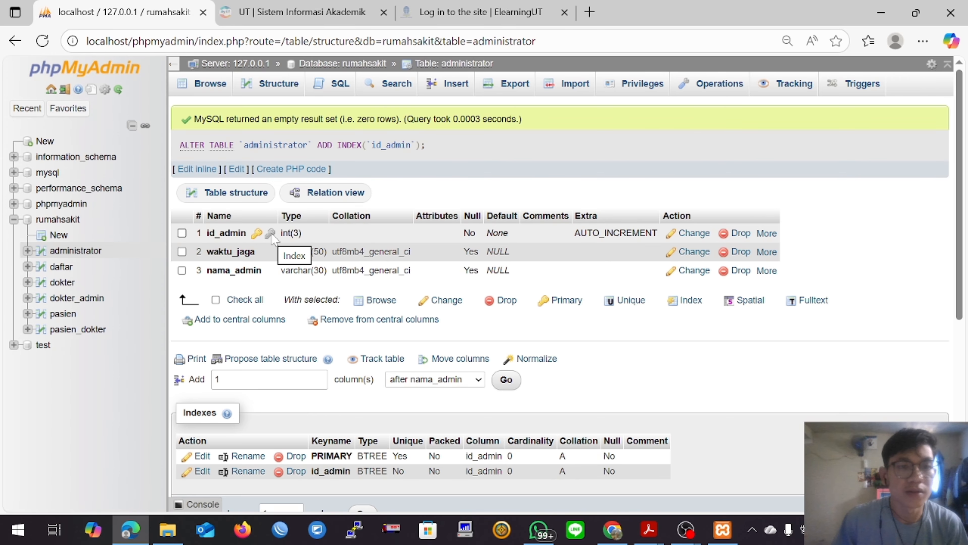
# Step: Add separate indexes on the id_admin and id_pasien columns of the daftar table
pyautogui.click(58, 270)
pyautogui.click(266, 90)
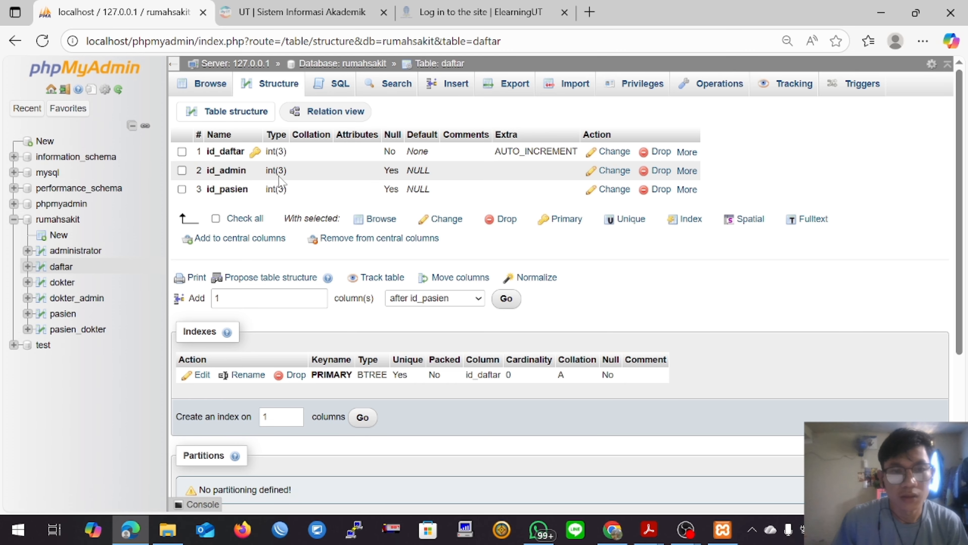
pyautogui.click(687, 172)
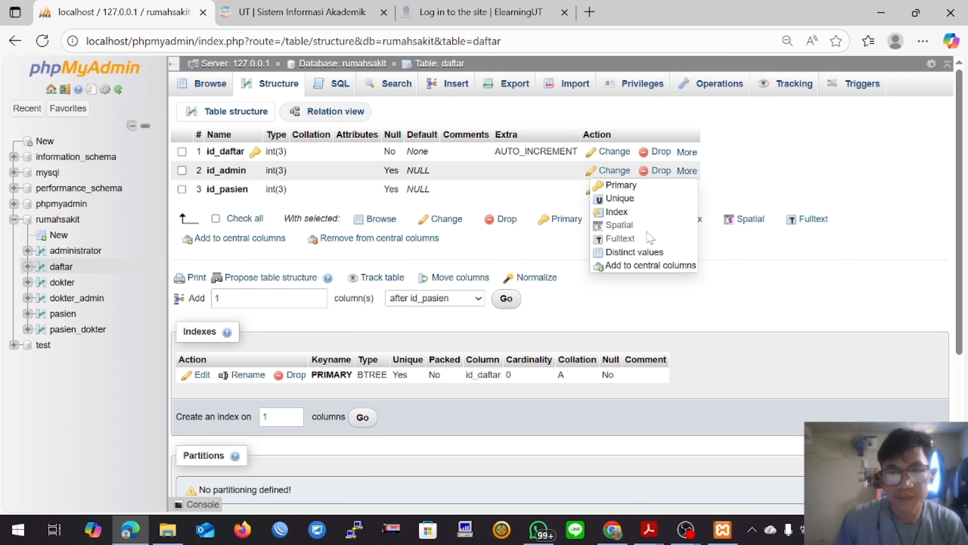
pyautogui.click(618, 210)
pyautogui.click(500, 321)
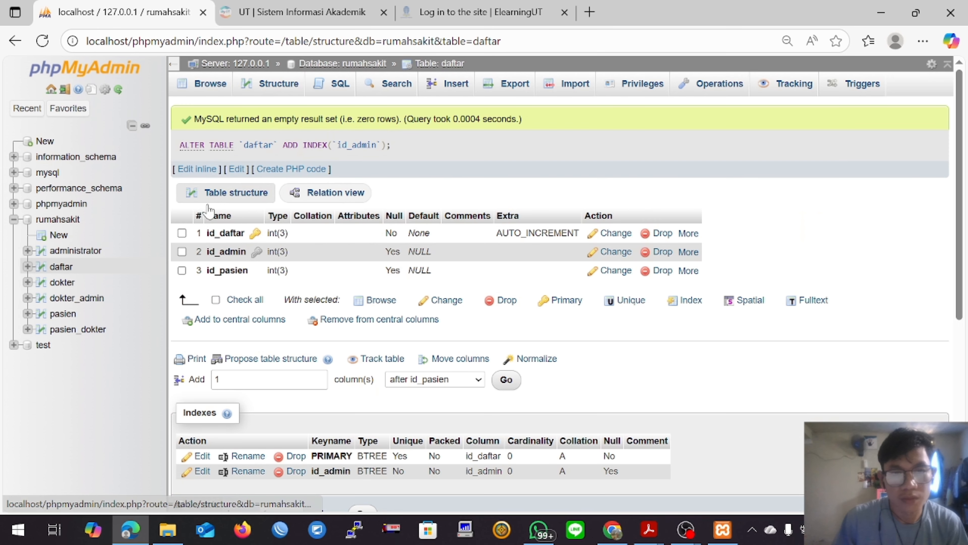
pyautogui.click(688, 270)
pyautogui.click(615, 309)
pyautogui.click(498, 322)
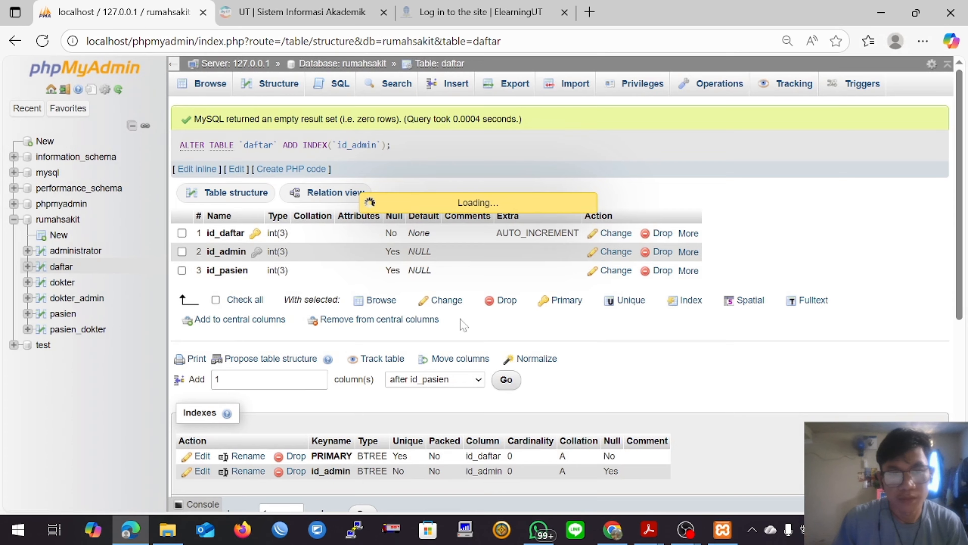
# Step: Add an index on the id_dokter column in the structure of the dokter table
pyautogui.click(50, 289)
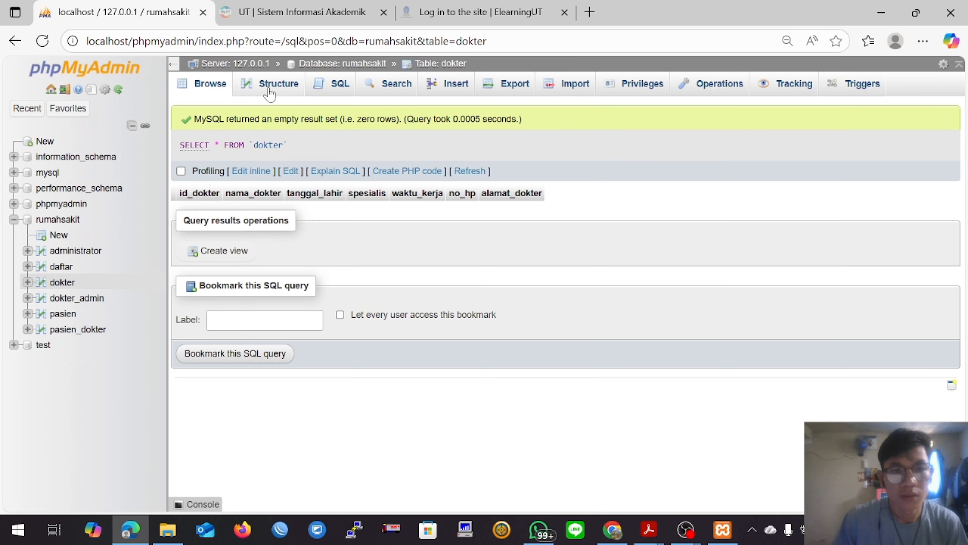
pyautogui.click(269, 85)
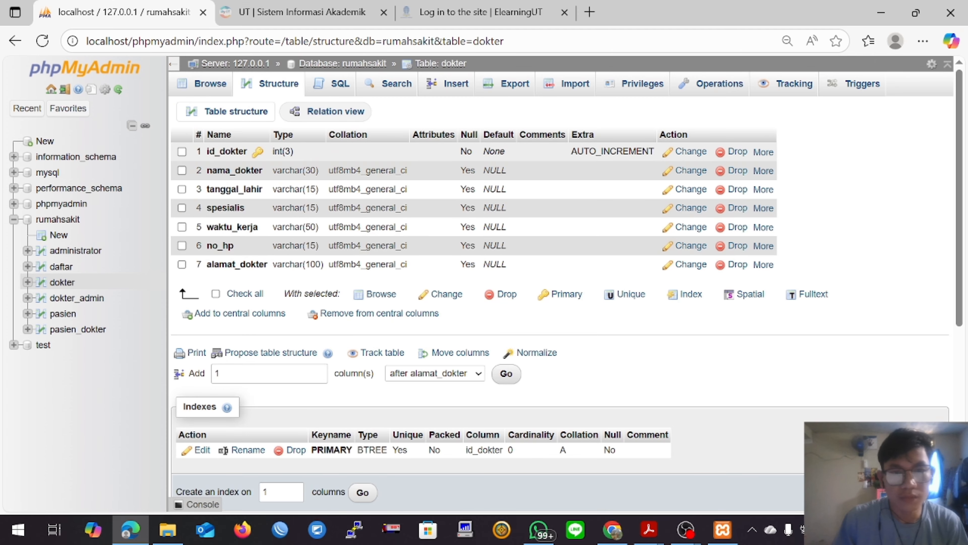
pyautogui.click(763, 152)
pyautogui.click(686, 194)
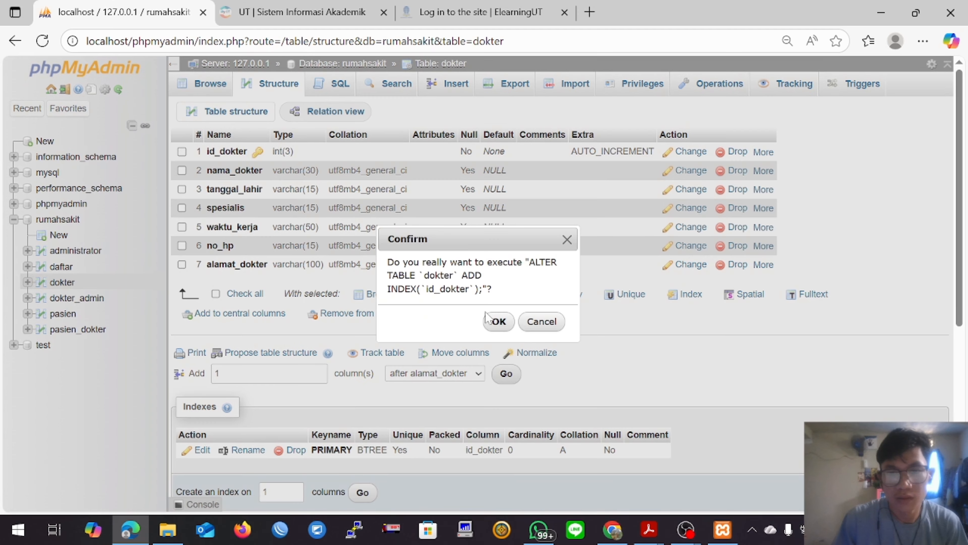
pyautogui.click(487, 317)
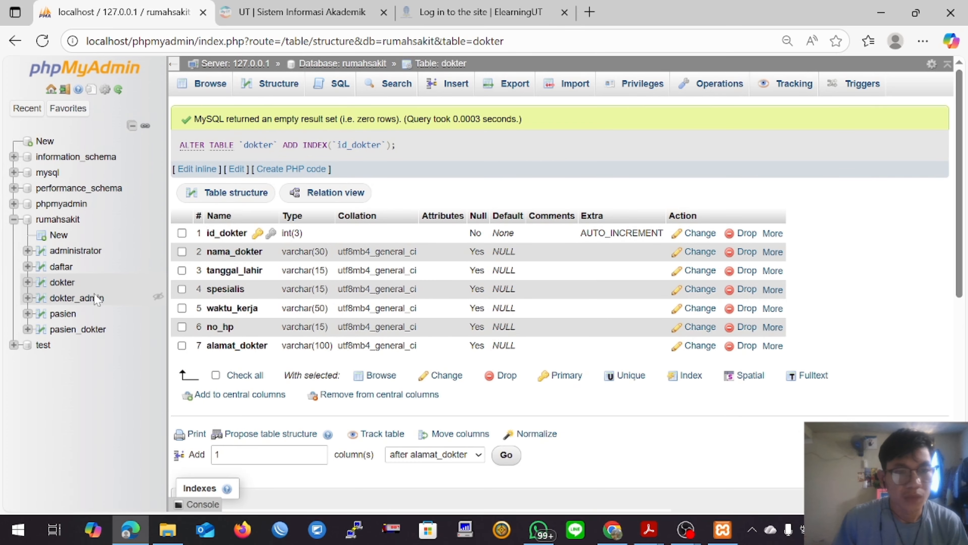
# Step: Add separate indexes on the id_dokter and id_admin columns of the dokter_admin table
pyautogui.click(97, 299)
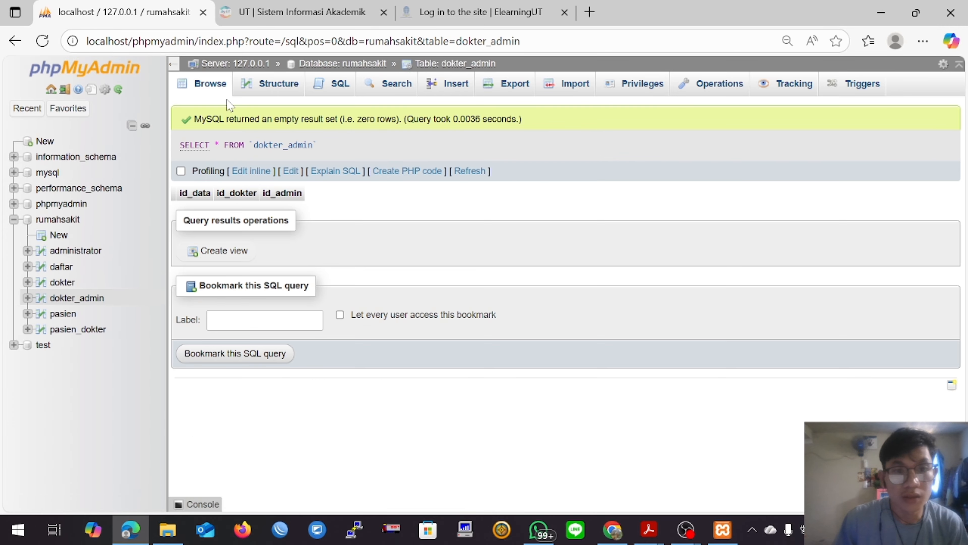
pyautogui.click(250, 91)
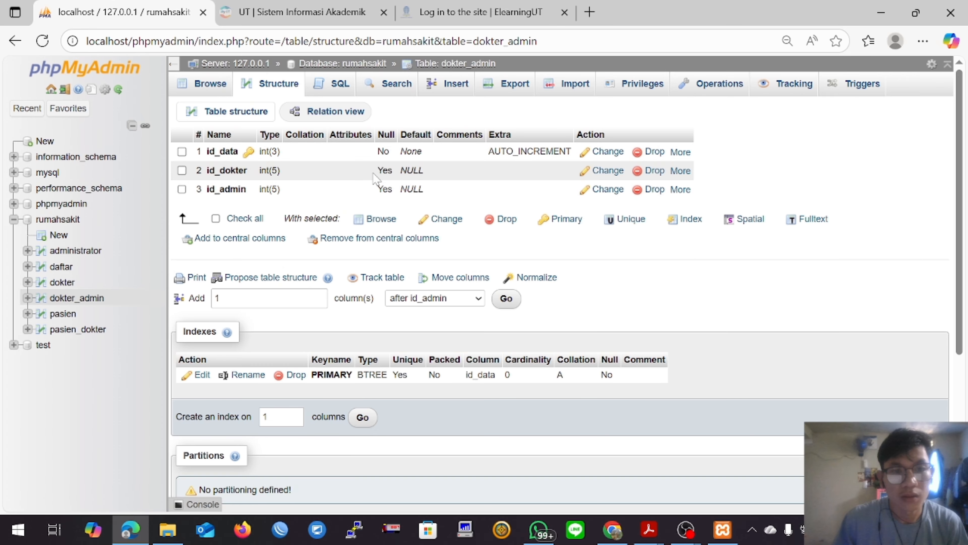
pyautogui.moveTo(680, 170)
pyautogui.click(608, 210)
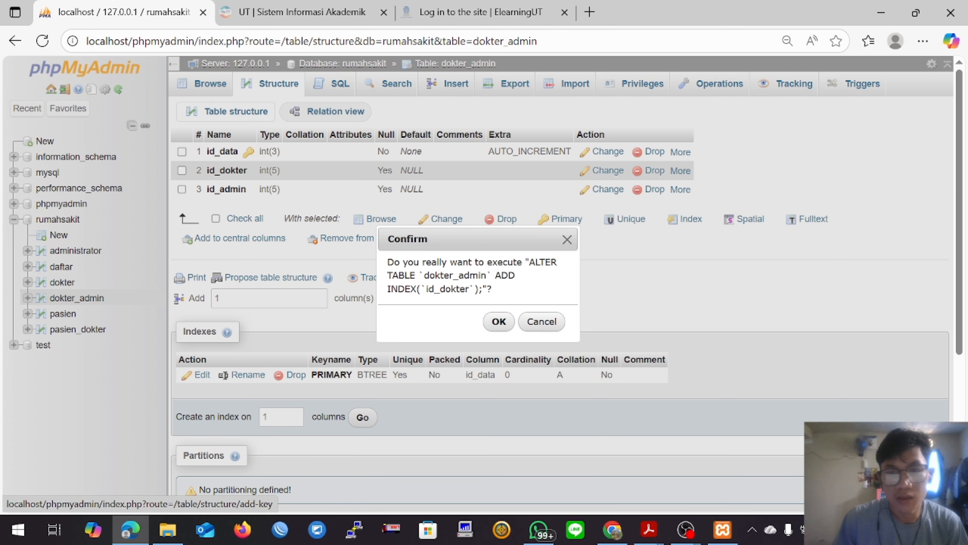
pyautogui.click(499, 322)
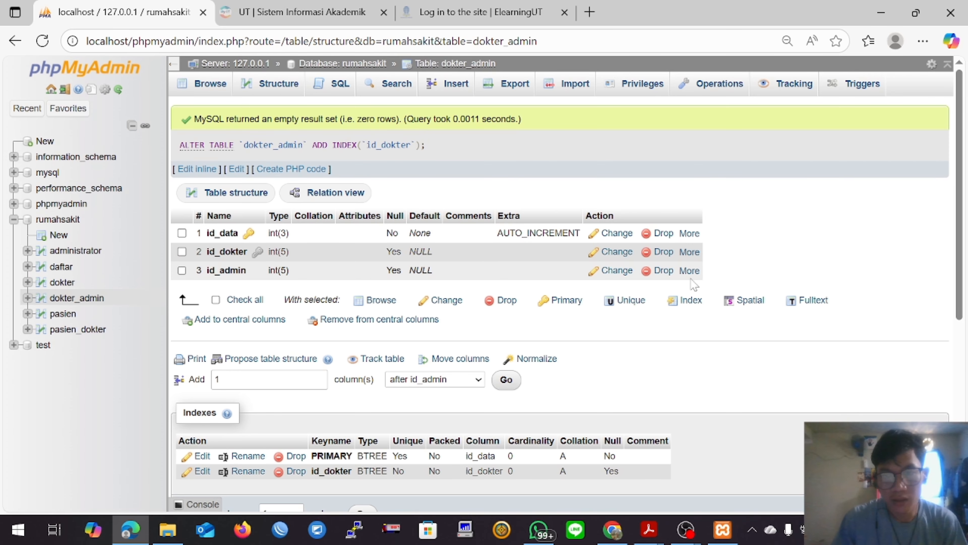
pyautogui.moveTo(689, 271)
pyautogui.click(619, 311)
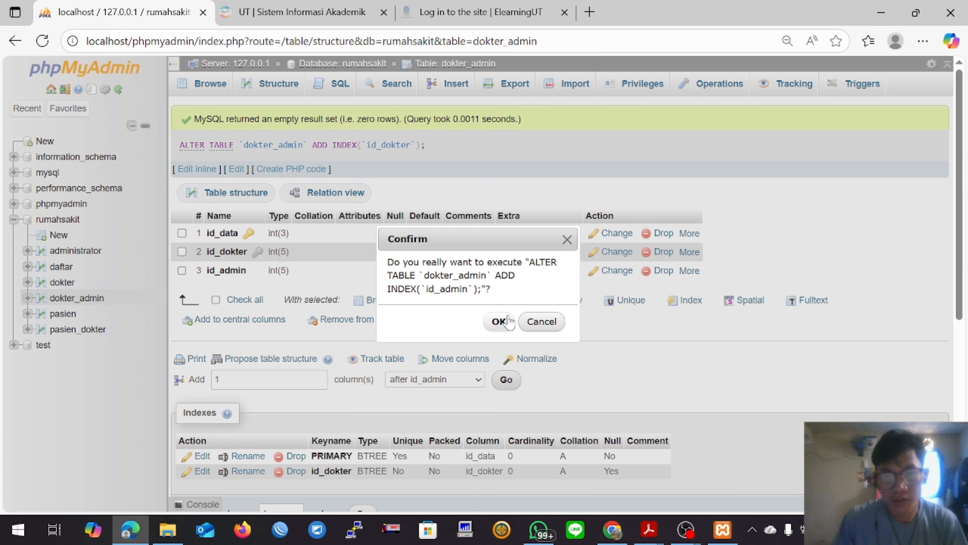
pyautogui.click(500, 321)
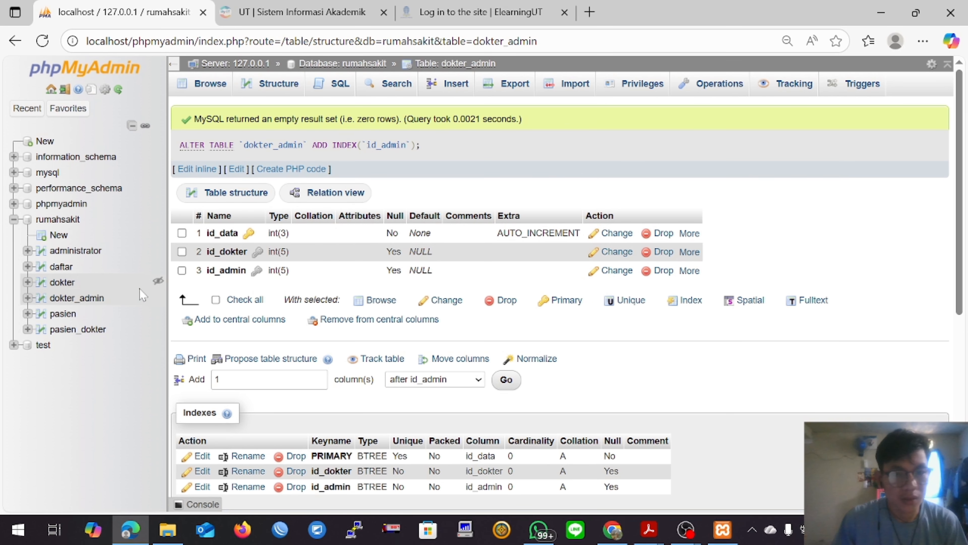
# Step: Add an index on the id_pasien column in the structure of the pasien table
pyautogui.click(63, 313)
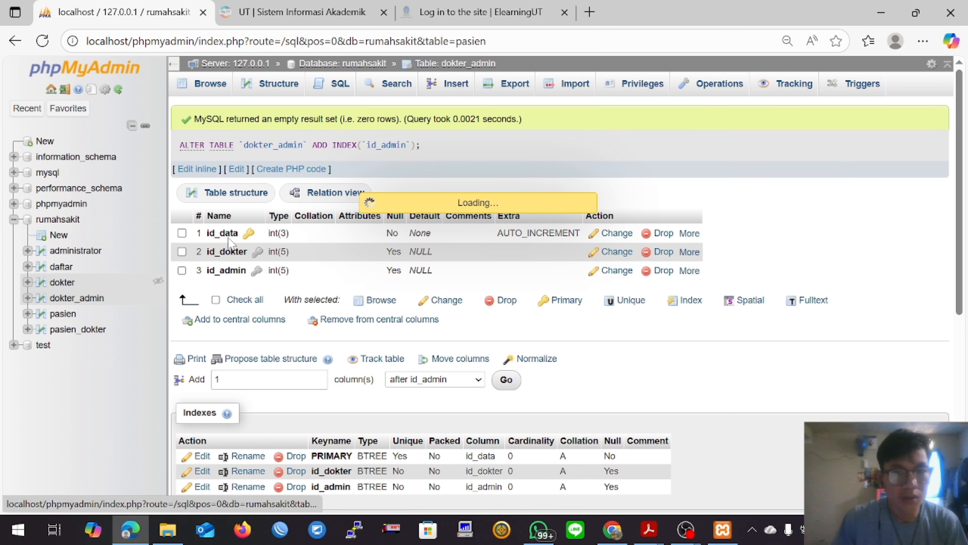
pyautogui.click(282, 98)
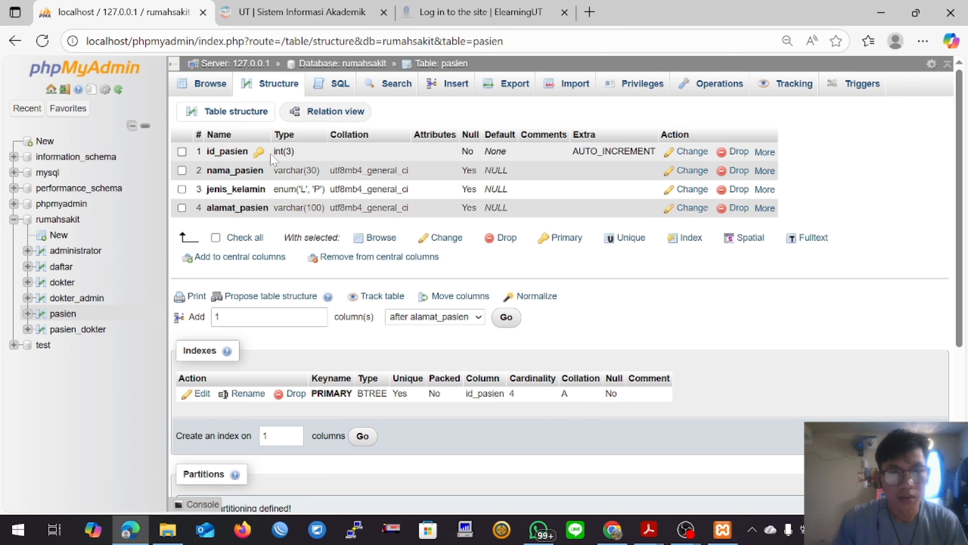
pyautogui.click(764, 152)
pyautogui.click(692, 194)
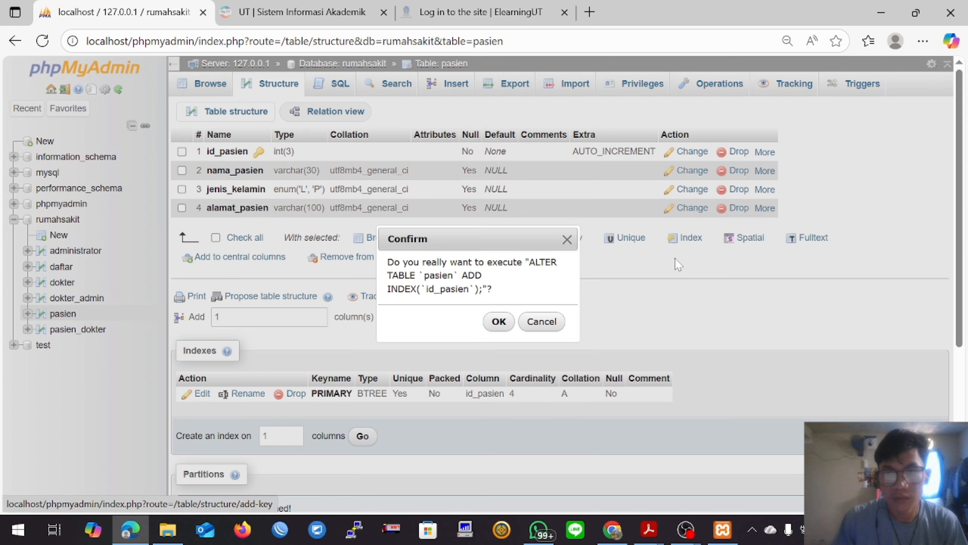
pyautogui.click(496, 320)
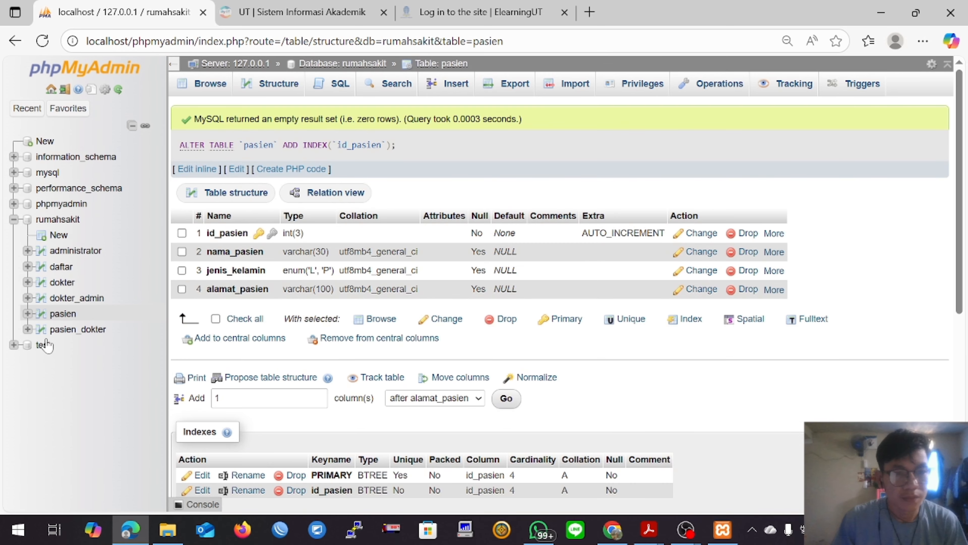
# Step: Add separate indexes on the id_dokter and id_pasien columns of the pasien_dokter table
pyautogui.click(78, 329)
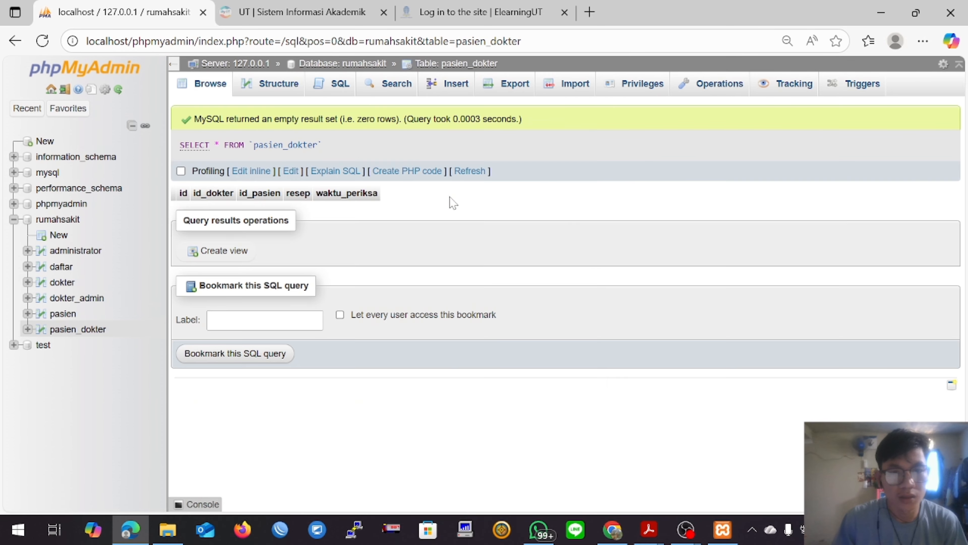
pyautogui.click(263, 90)
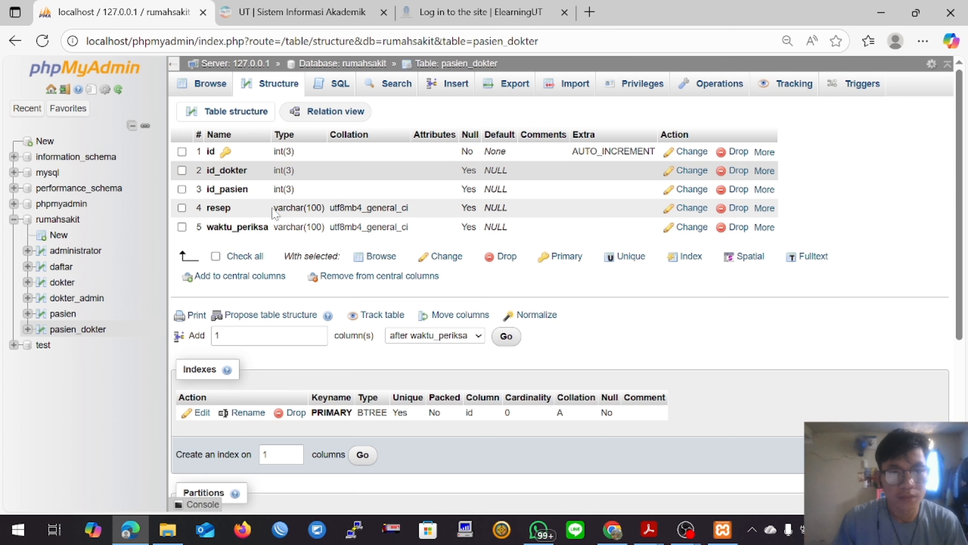
pyautogui.click(764, 171)
pyautogui.click(717, 214)
pyautogui.click(497, 320)
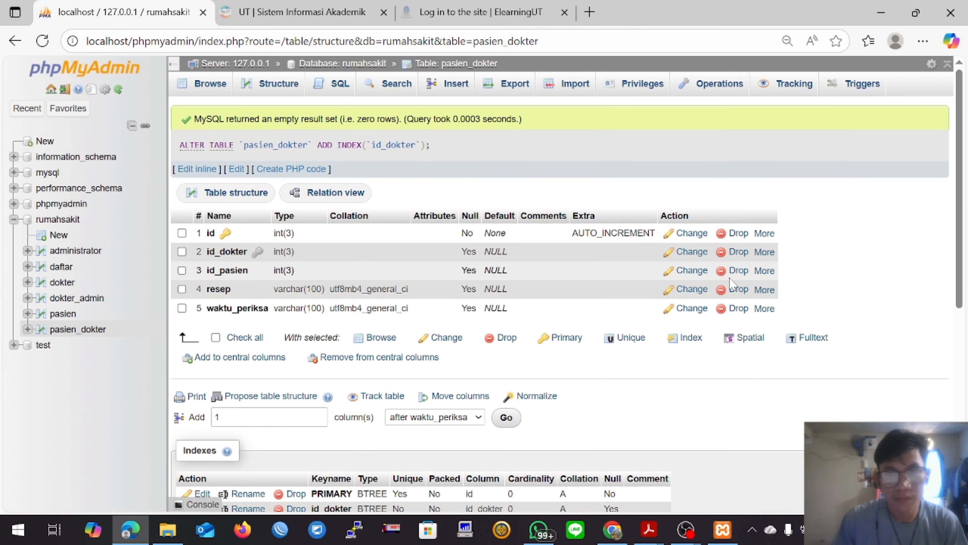
pyautogui.click(764, 270)
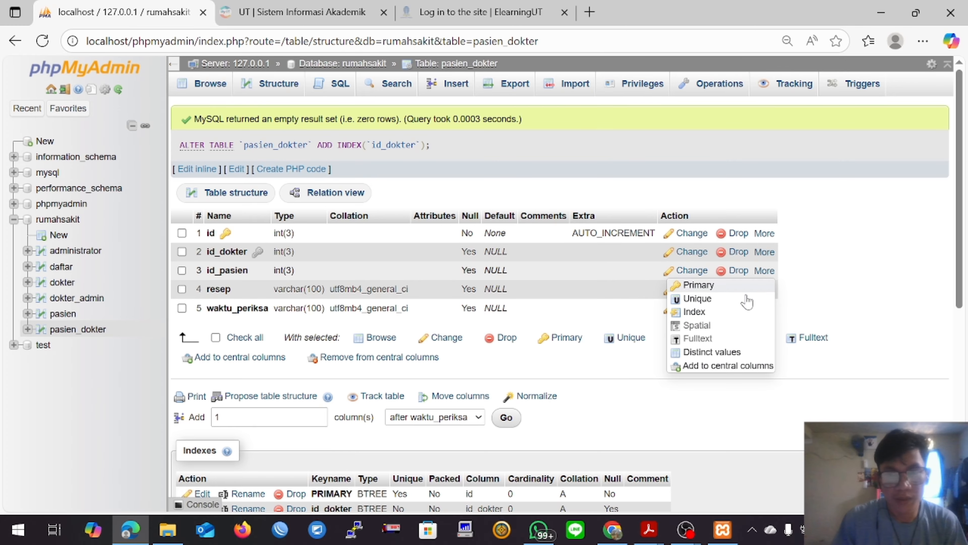
pyautogui.click(735, 314)
pyautogui.click(499, 321)
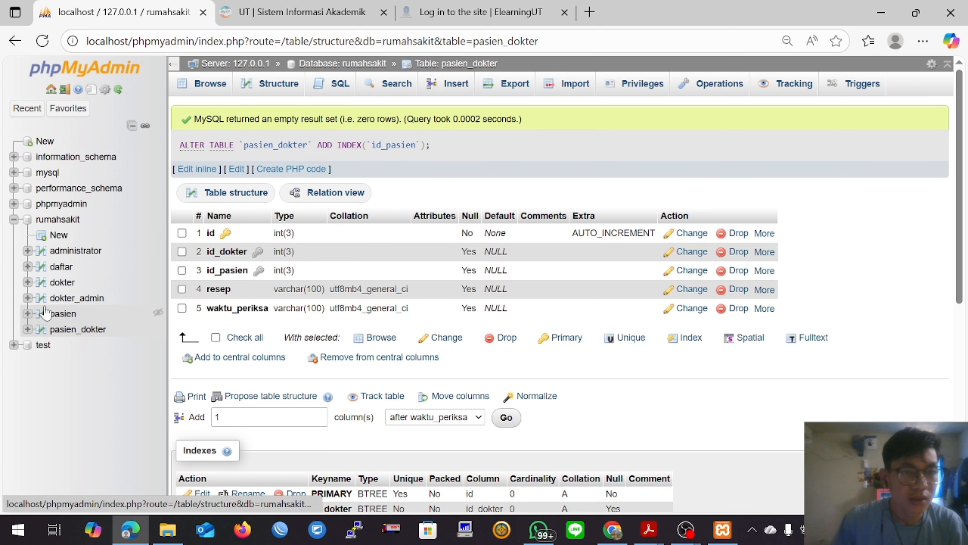
# Step: Open the rumahsakit database in the Designer and spread the overlapping table boxes apart, placing dokter_admin above dokter
pyautogui.click(59, 219)
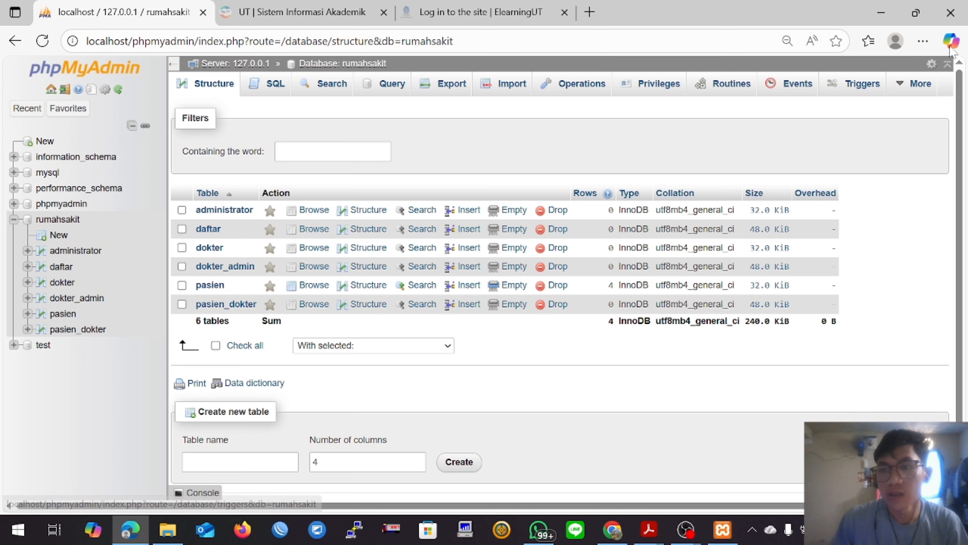
pyautogui.click(918, 84)
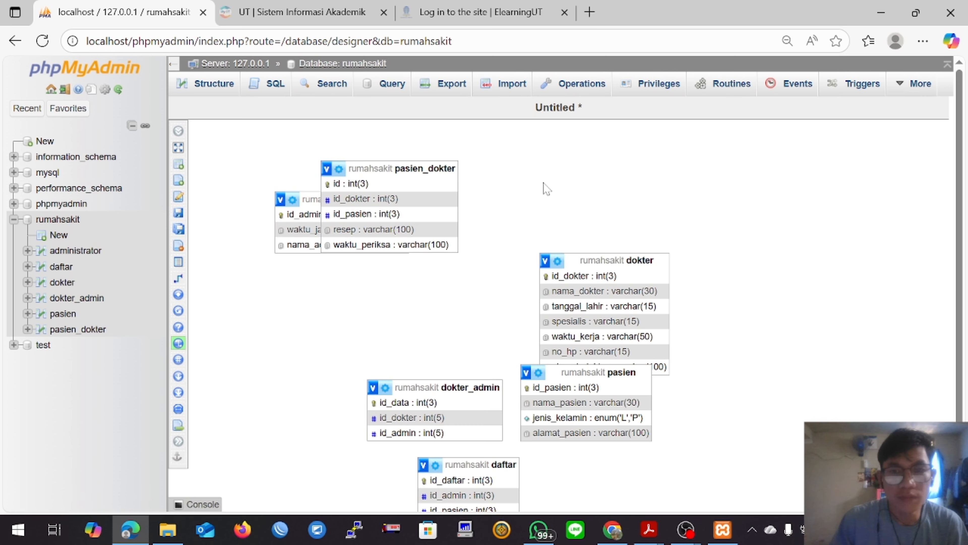
pyautogui.moveTo(415, 172); pyautogui.dragTo(341, 275)
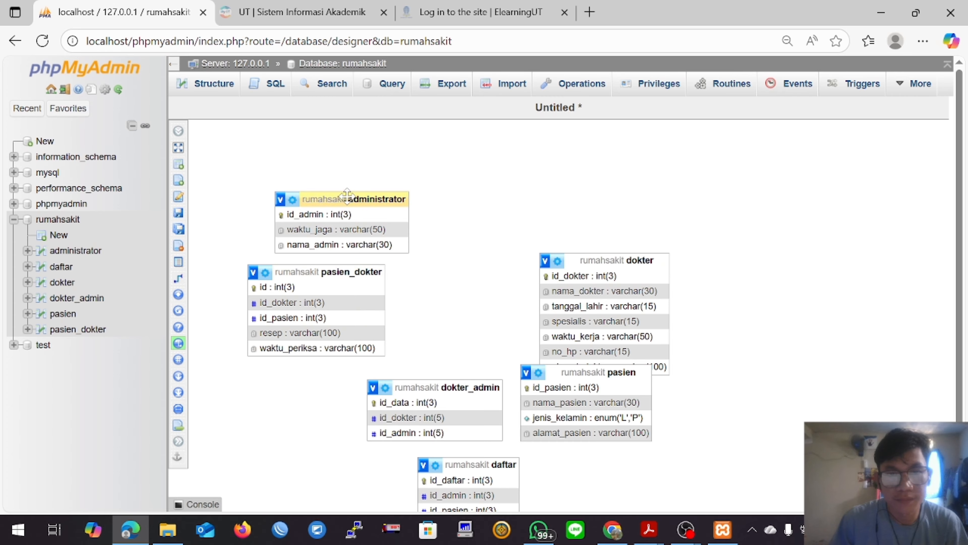
pyautogui.moveTo(347, 195); pyautogui.dragTo(625, 190)
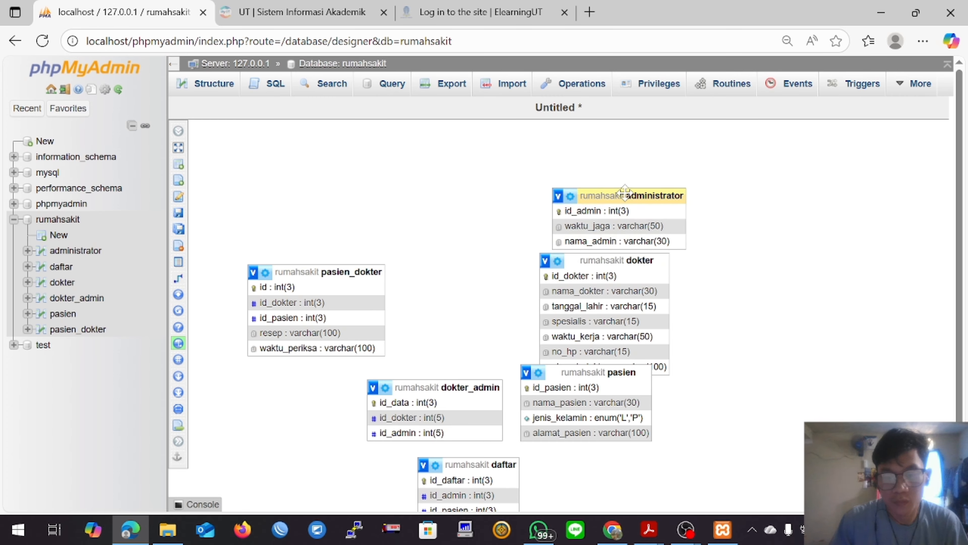
pyautogui.moveTo(459, 387); pyautogui.dragTo(344, 182)
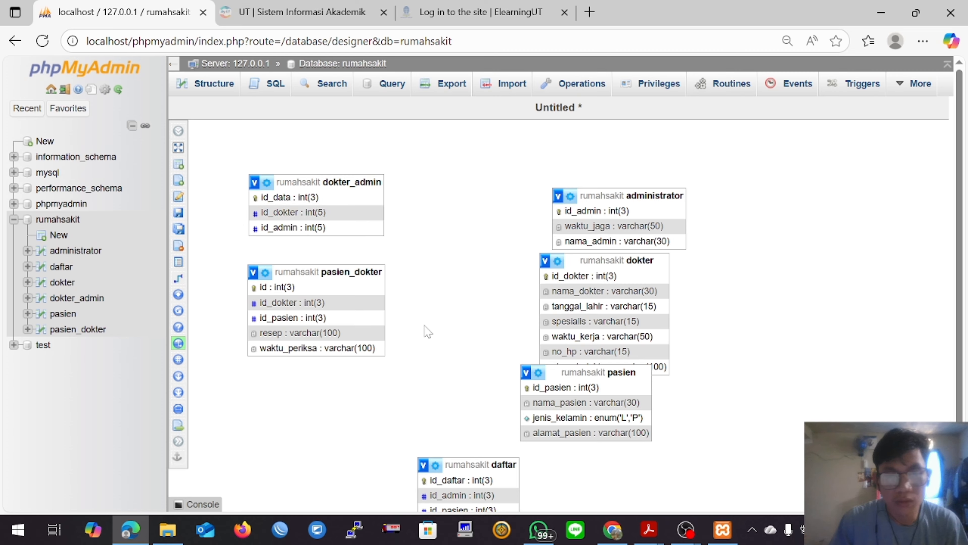
pyautogui.moveTo(630, 260); pyautogui.dragTo(332, 348)
pyautogui.click(348, 273)
pyautogui.moveTo(342, 269); pyautogui.dragTo(652, 270)
pyautogui.moveTo(473, 471); pyautogui.dragTo(779, 329)
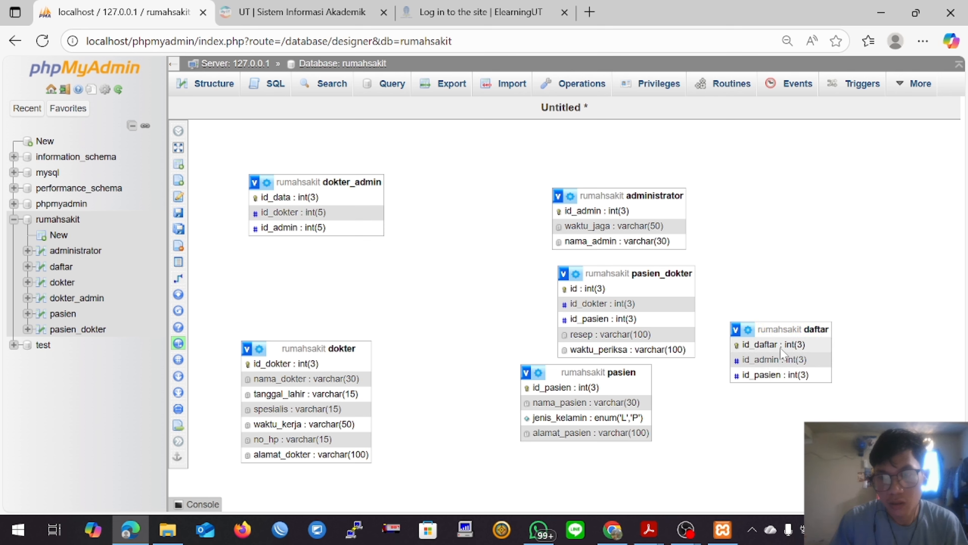
# Step: Align the tables in two rows: dokter_admin, administrator and daftar above dokter, pasien_dokter and pasien
pyautogui.moveTo(630, 196); pyautogui.dragTo(595, 182)
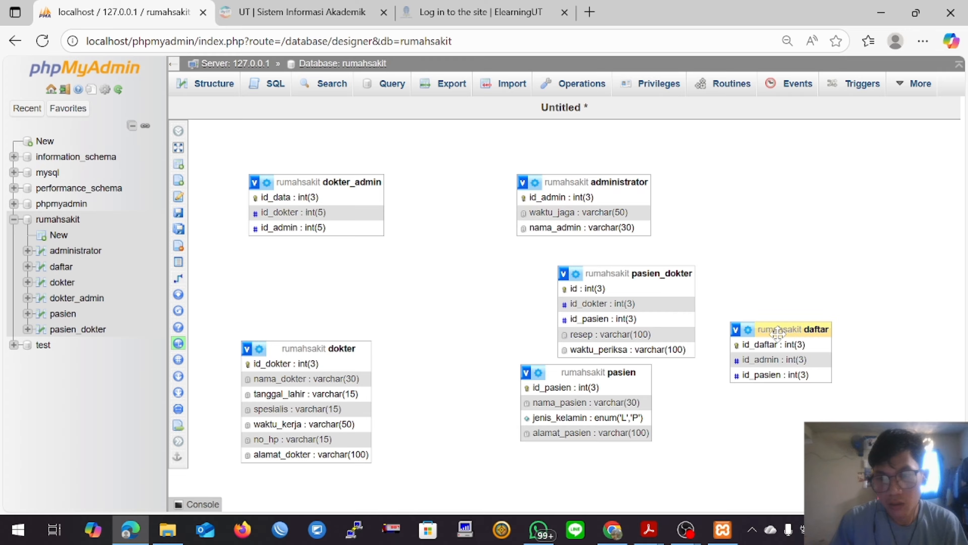
pyautogui.moveTo(777, 332); pyautogui.dragTo(816, 186)
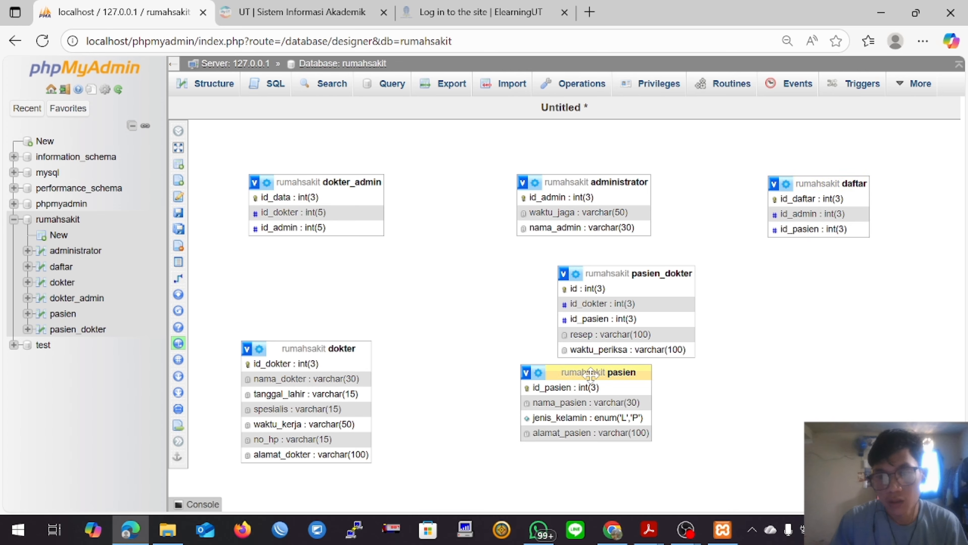
pyautogui.moveTo(590, 373); pyautogui.dragTo(832, 329)
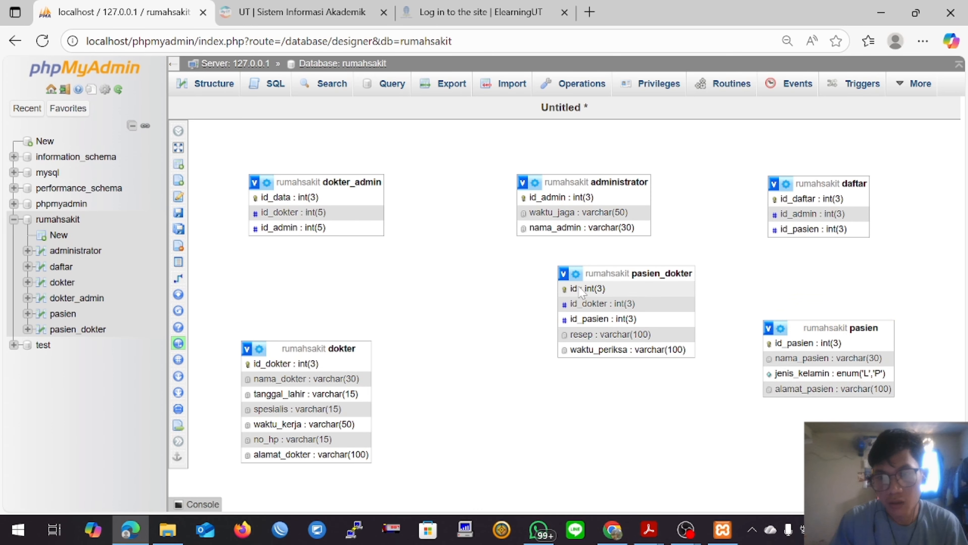
pyautogui.moveTo(603, 273); pyautogui.dragTo(569, 320)
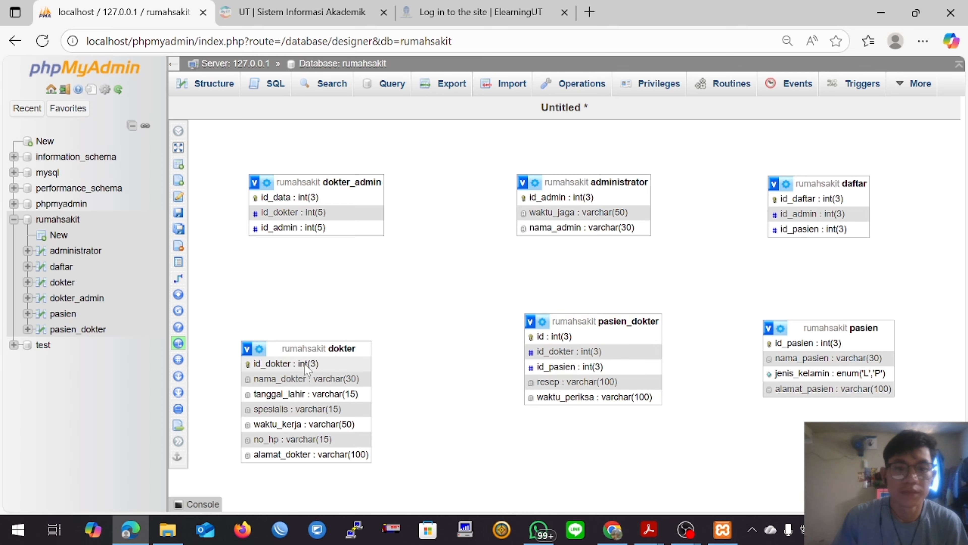
pyautogui.moveTo(303, 349); pyautogui.dragTo(333, 312)
pyautogui.moveTo(329, 183); pyautogui.dragTo(347, 181)
pyautogui.moveTo(596, 183); pyautogui.dragTo(609, 180)
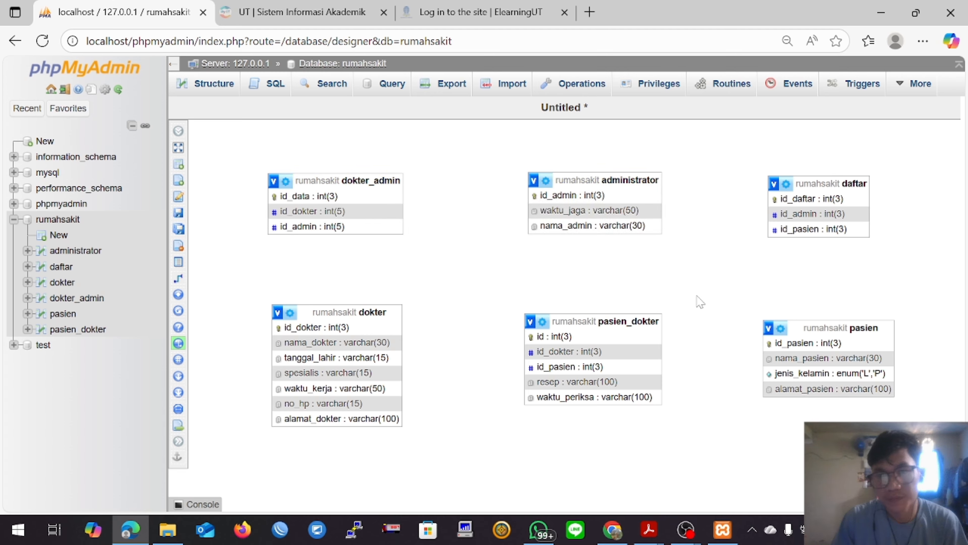
# Step: Save the designer page under the name rumahsakit
pyautogui.click(183, 213)
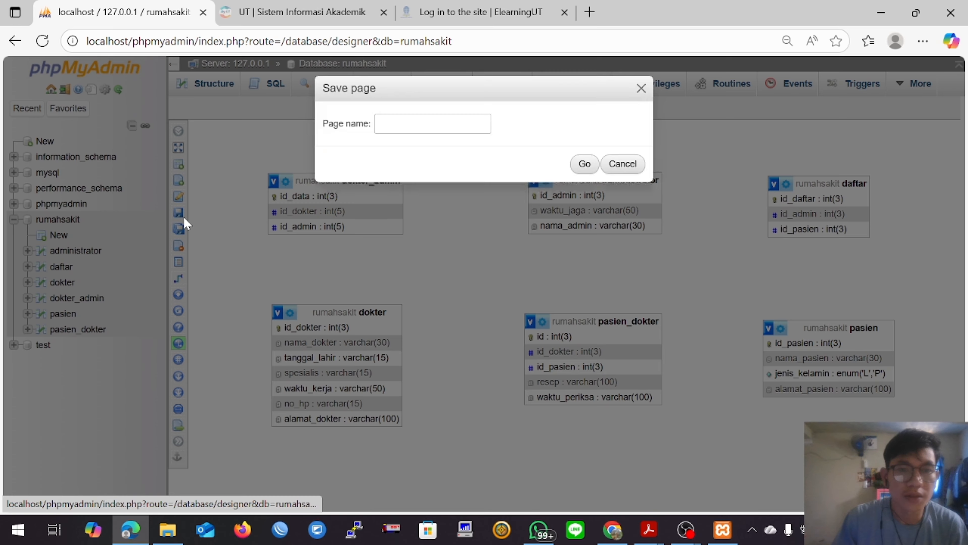
pyautogui.click(469, 131)
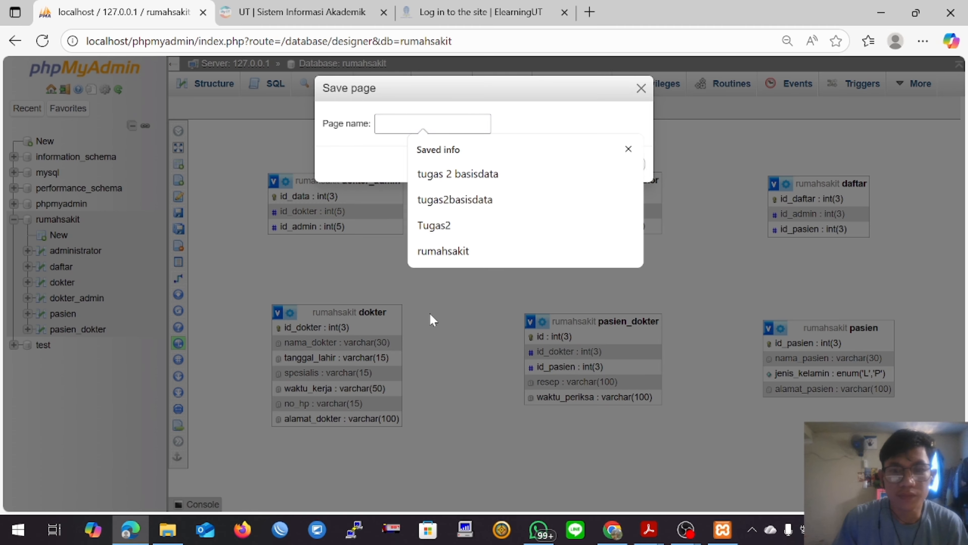
pyautogui.click(448, 260)
pyautogui.click(581, 168)
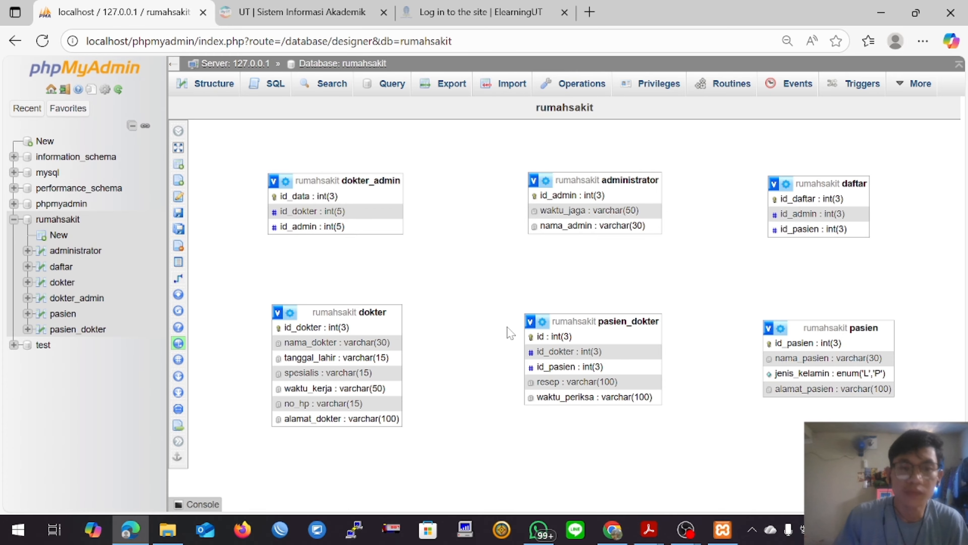
# Step: Create a foreign key from daftar's id_pasien to pasien's id_pasien, with CASCADE on delete and on update
pyautogui.moveTo(179, 289)
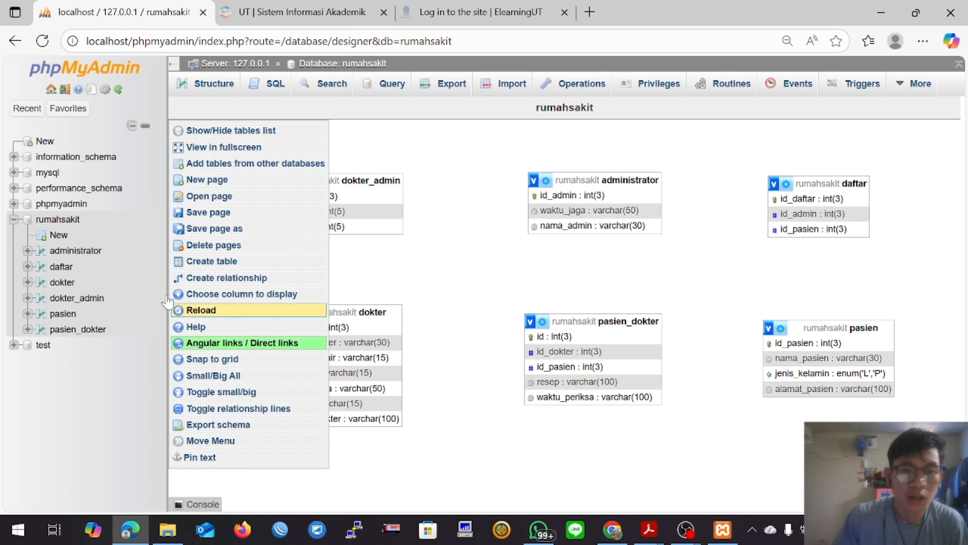
pyautogui.click(210, 281)
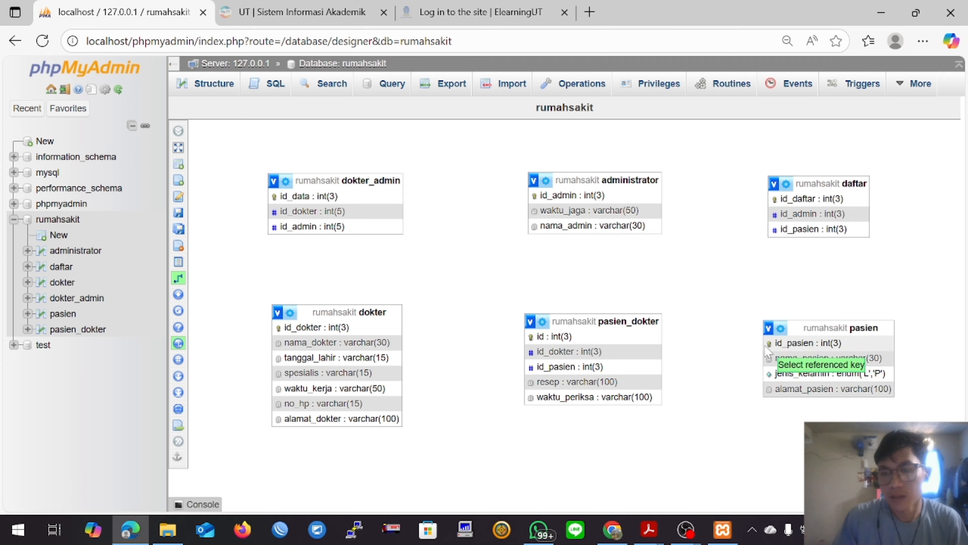
pyautogui.click(780, 345)
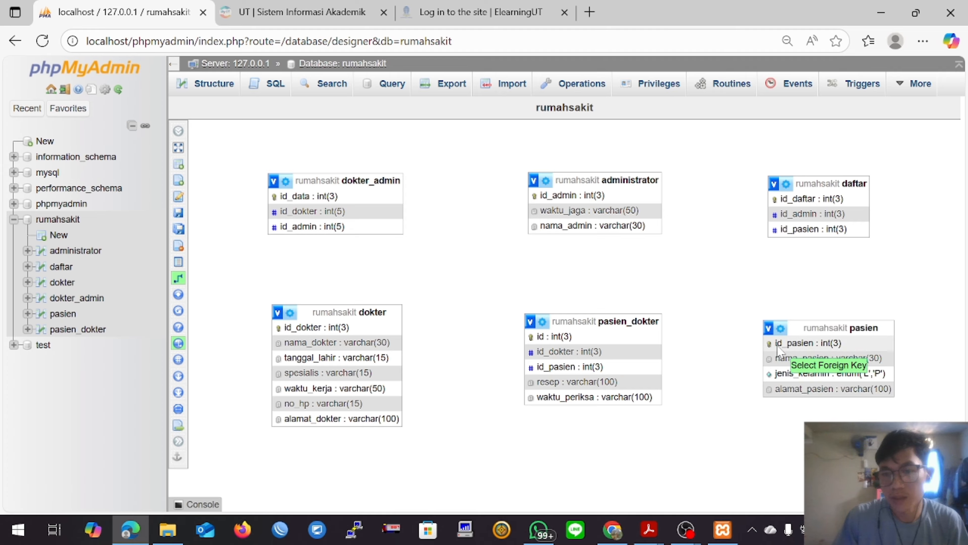
pyautogui.click(785, 231)
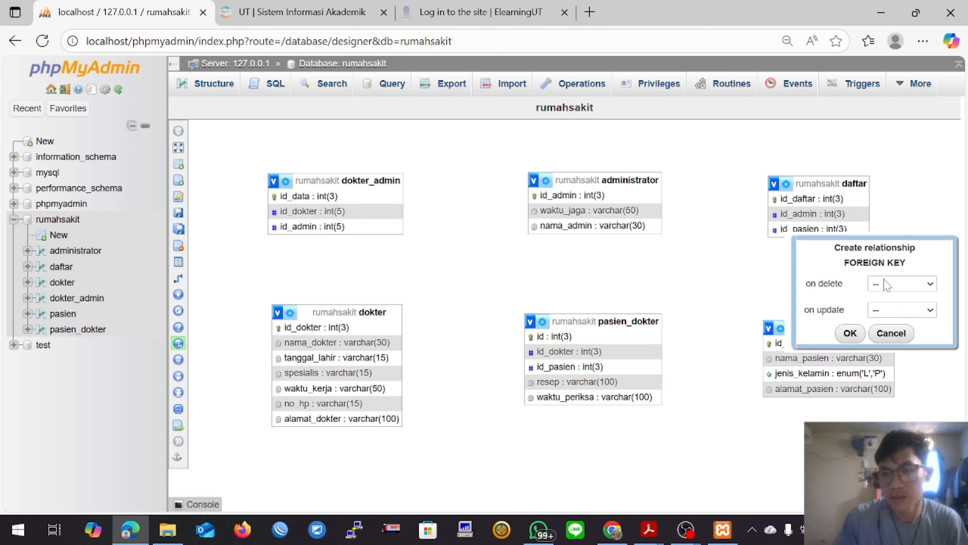
pyautogui.click(892, 286)
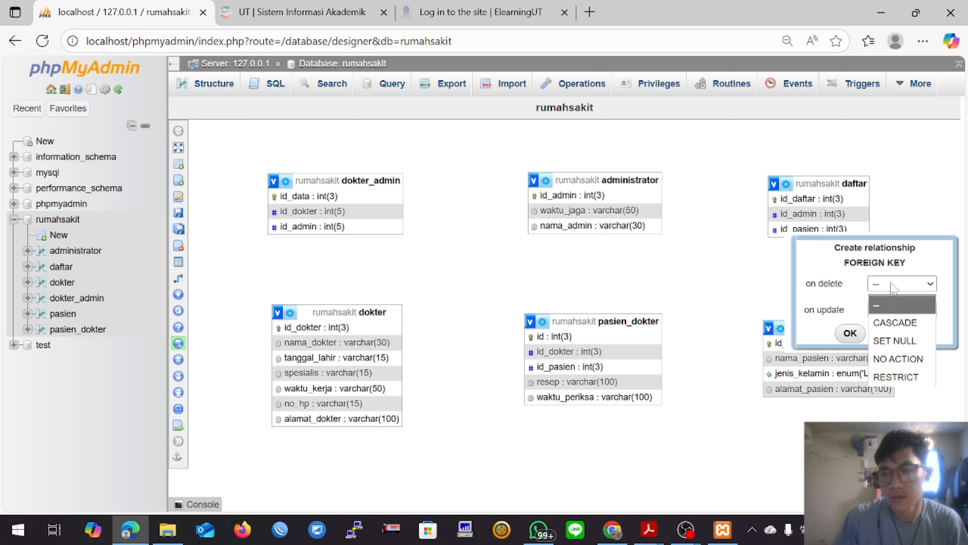
pyautogui.click(894, 324)
pyautogui.click(901, 309)
pyautogui.click(900, 345)
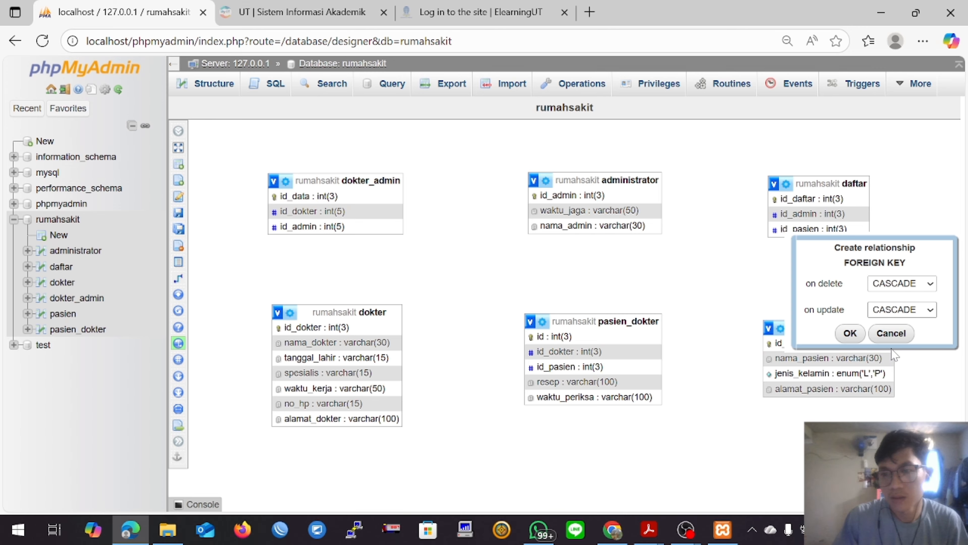
pyautogui.click(848, 333)
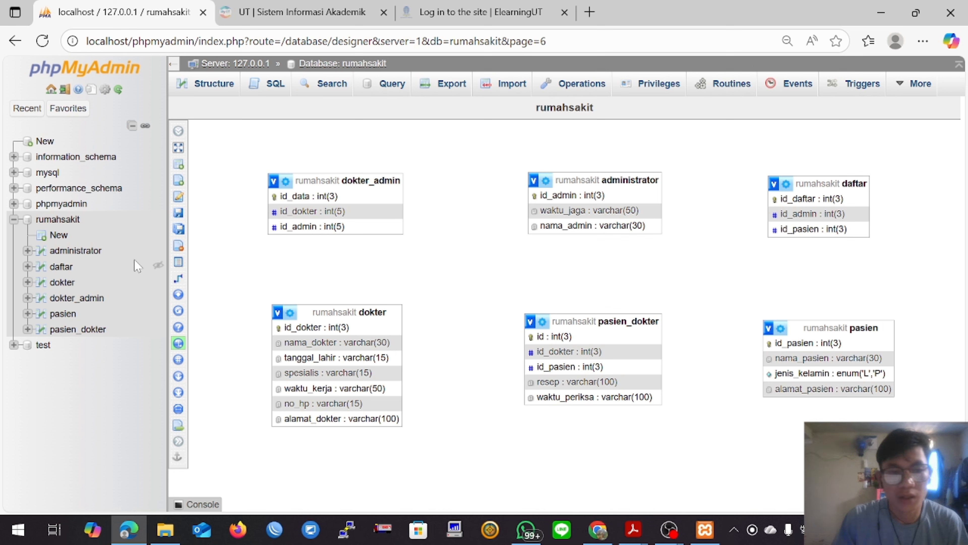
# Step: Create a relationship with daftar's id_daftar as referenced key and administrator's id_admin as foreign key, using CASCADE on delete and on update
pyautogui.click(176, 282)
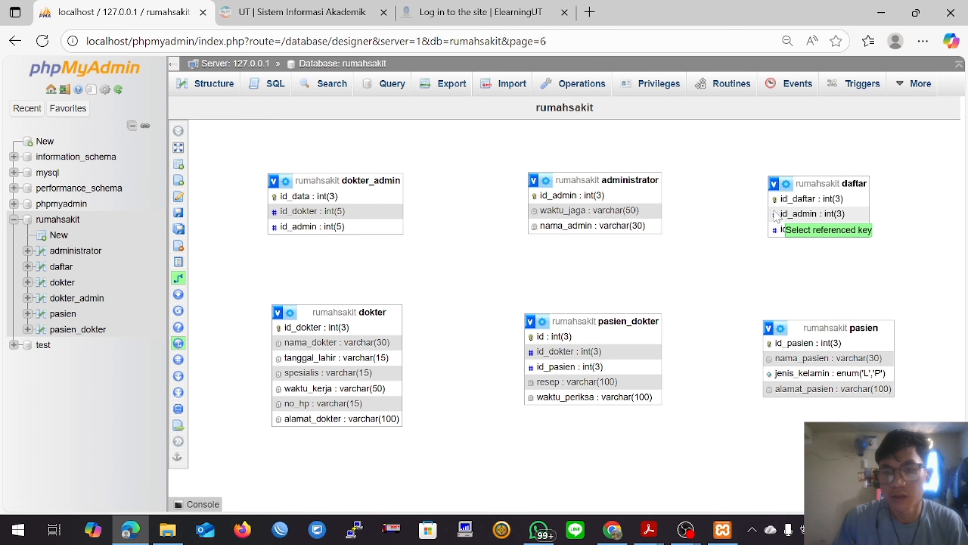
pyautogui.click(776, 199)
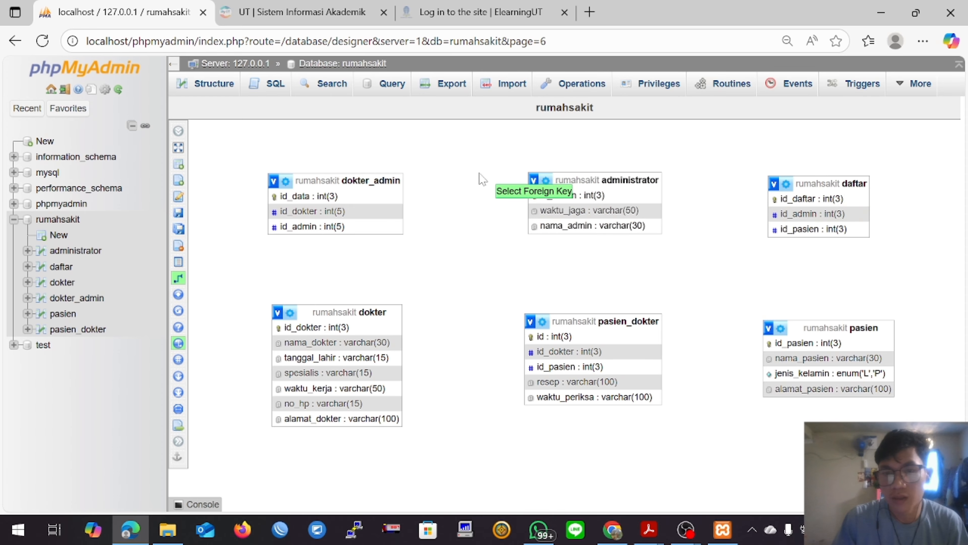
pyautogui.click(535, 197)
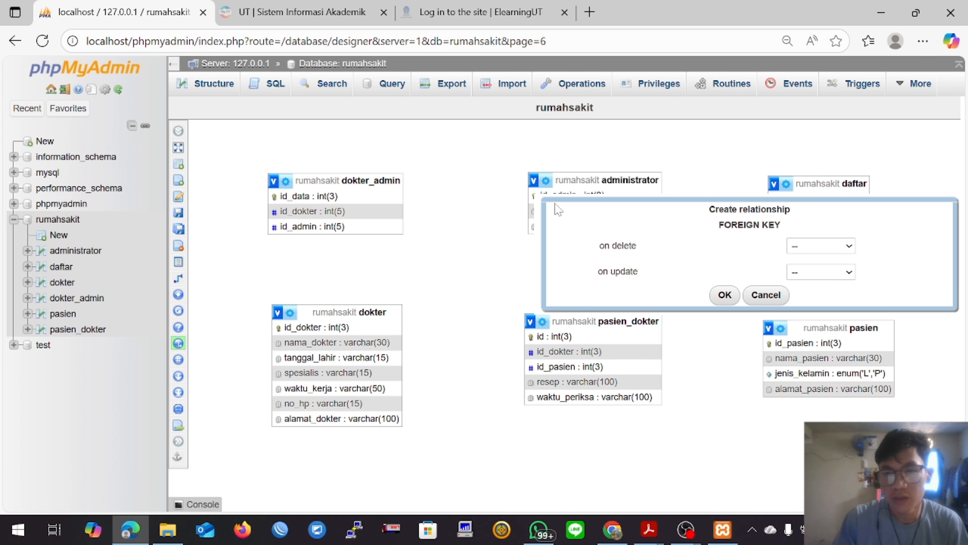
pyautogui.click(823, 248)
pyautogui.click(825, 281)
pyautogui.click(824, 272)
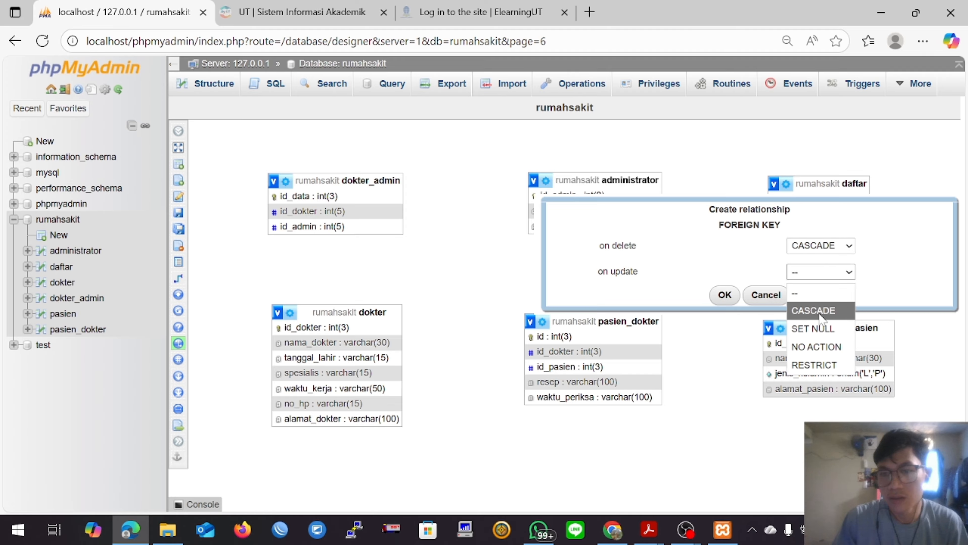
pyautogui.click(819, 315)
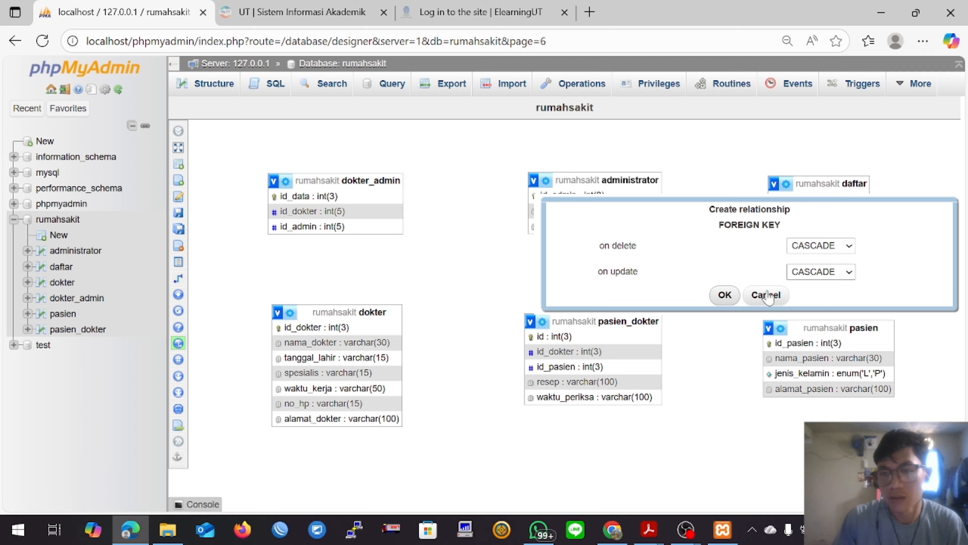
pyautogui.click(725, 295)
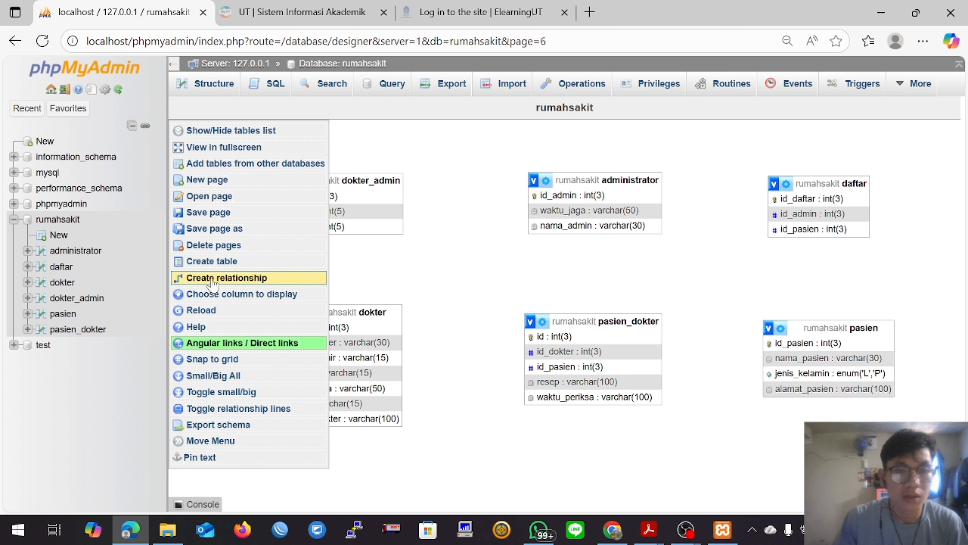
# Step: Create a foreign key from dokter_admin's id_admin to administrator's id_admin, with CASCADE on delete and on update
pyautogui.click(190, 282)
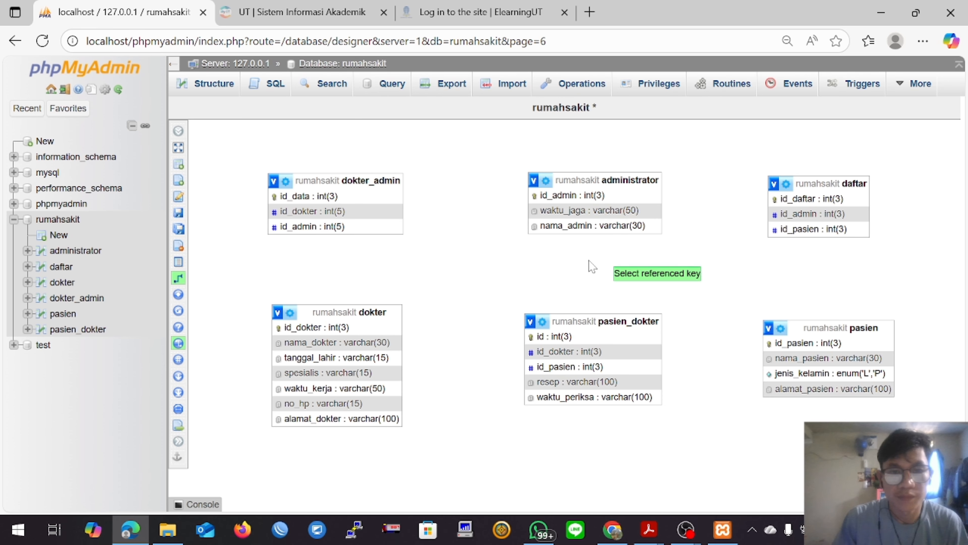
pyautogui.click(541, 196)
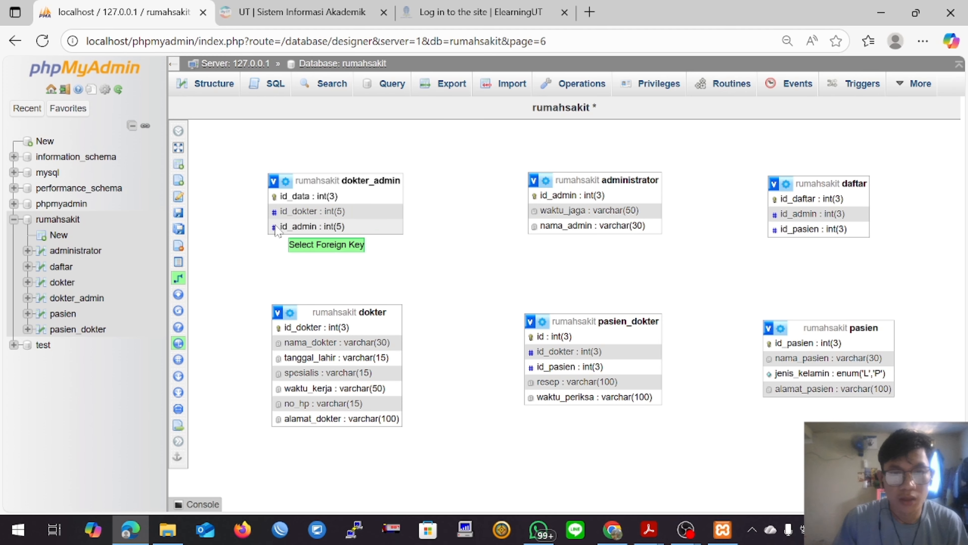
pyautogui.click(276, 227)
pyautogui.click(734, 279)
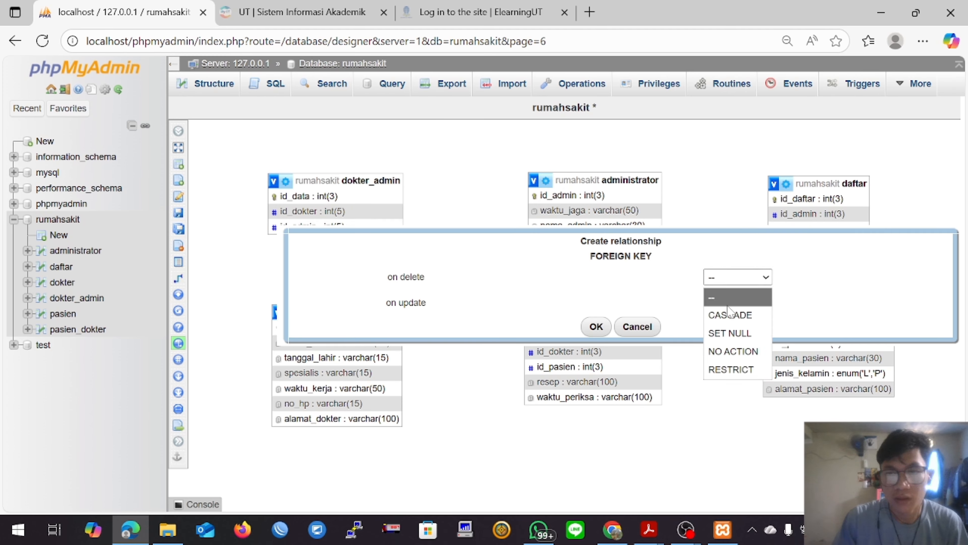
pyautogui.click(735, 309)
pyautogui.click(738, 305)
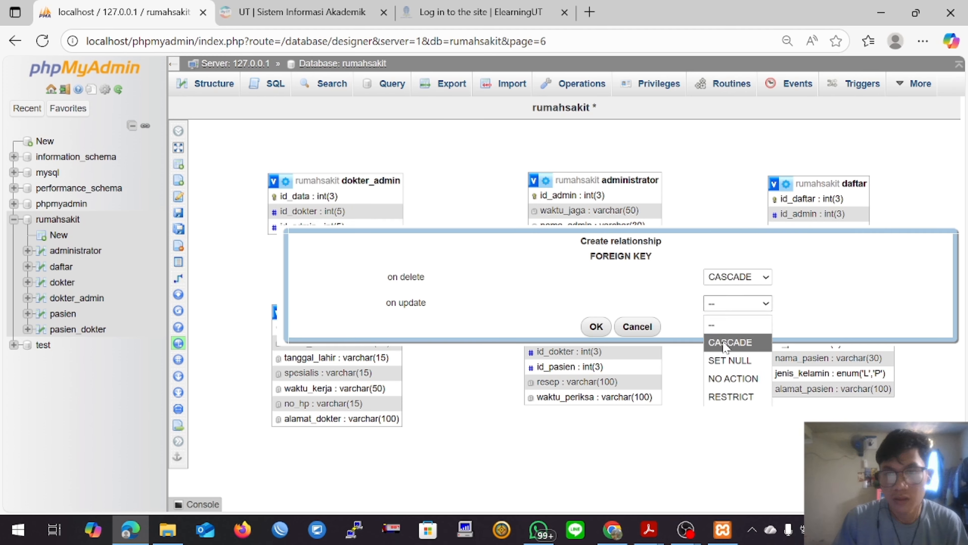
pyautogui.click(724, 344)
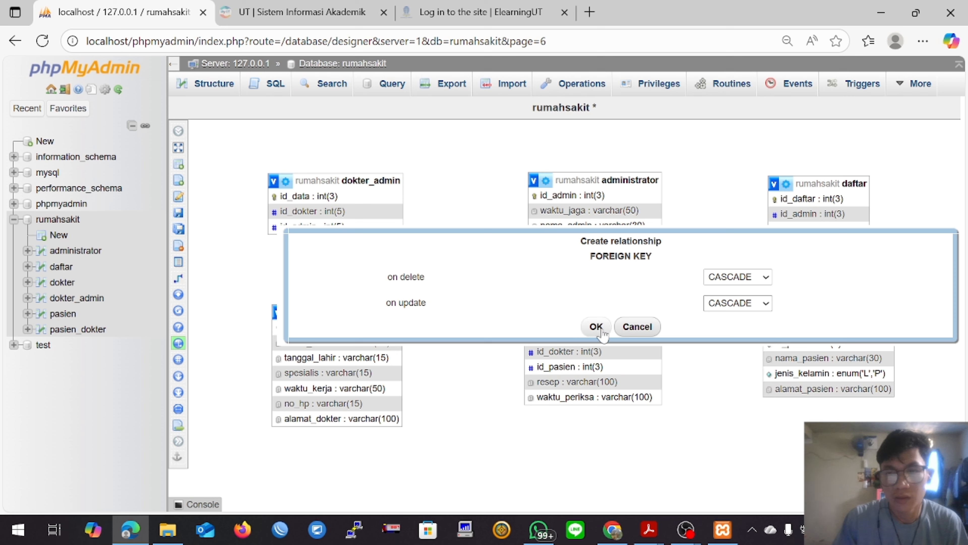
pyautogui.click(596, 327)
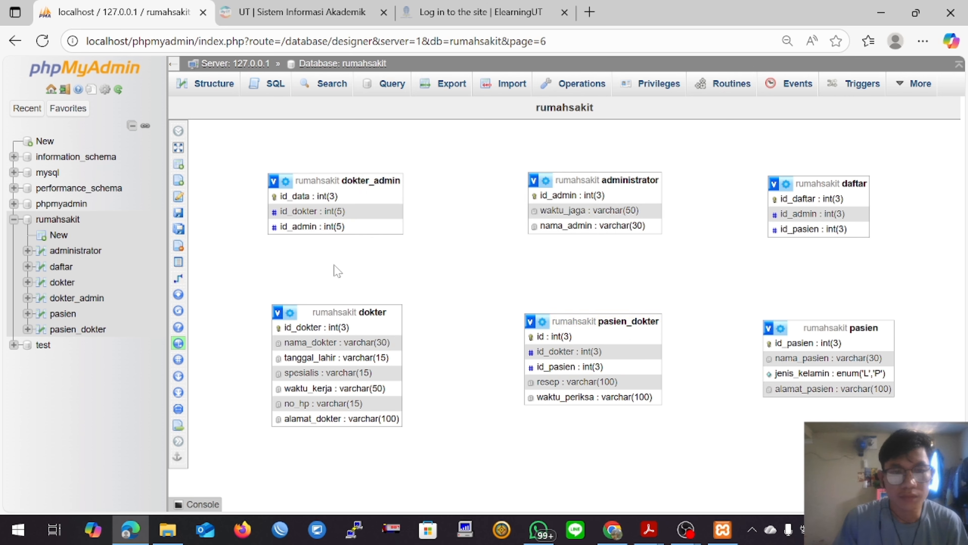
# Step: Create a foreign key from dokter_admin's id_dokter to dokter's id_dokter, with CASCADE on delete and on update
pyautogui.click(191, 278)
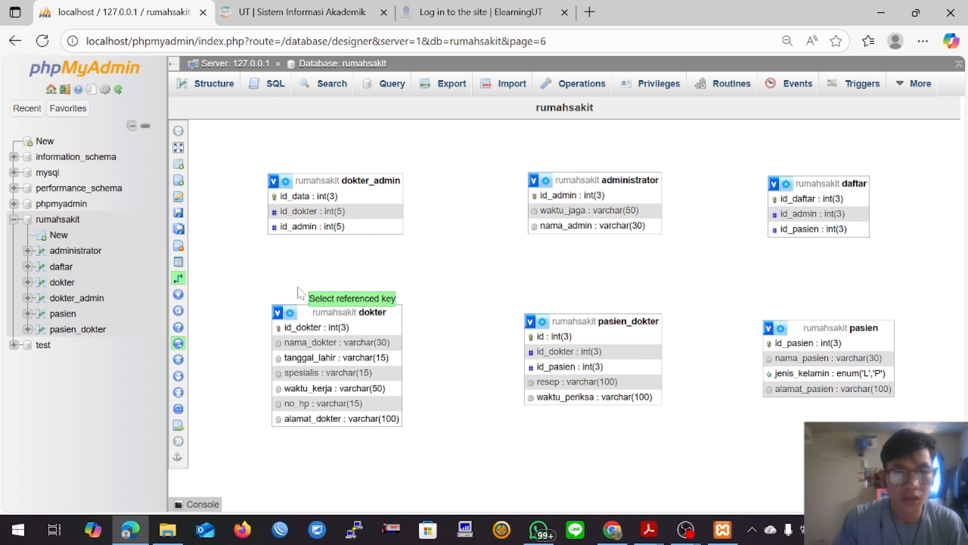
pyautogui.click(286, 329)
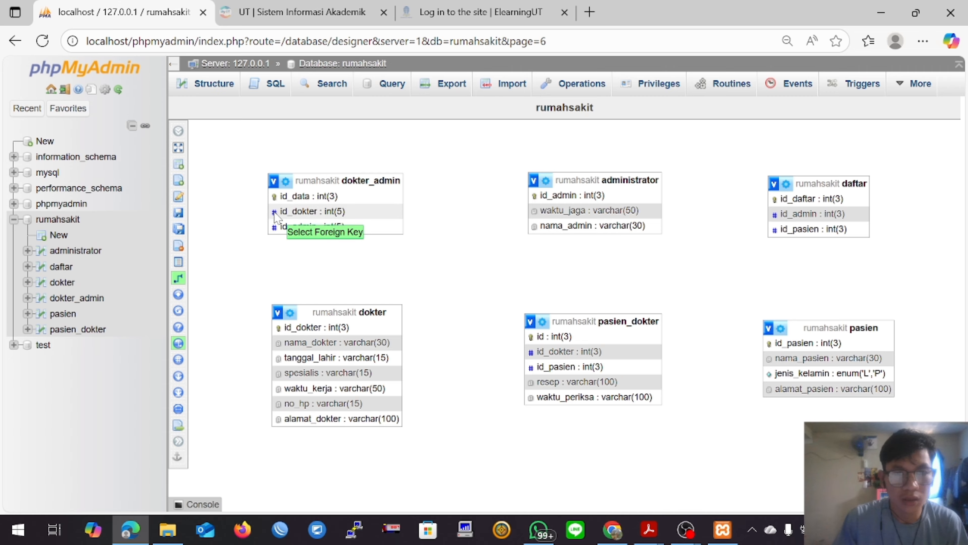
pyautogui.click(276, 214)
pyautogui.click(737, 264)
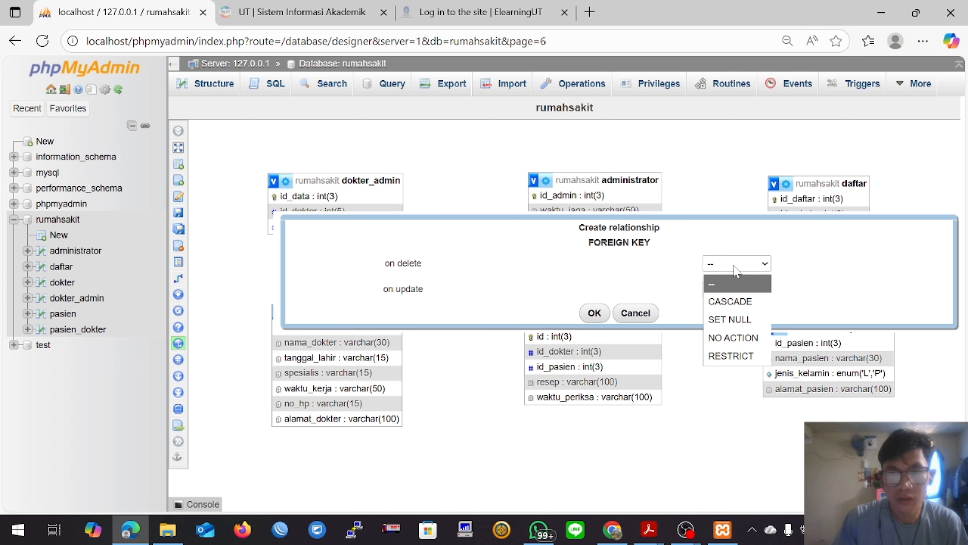
pyautogui.click(734, 302)
pyautogui.click(733, 292)
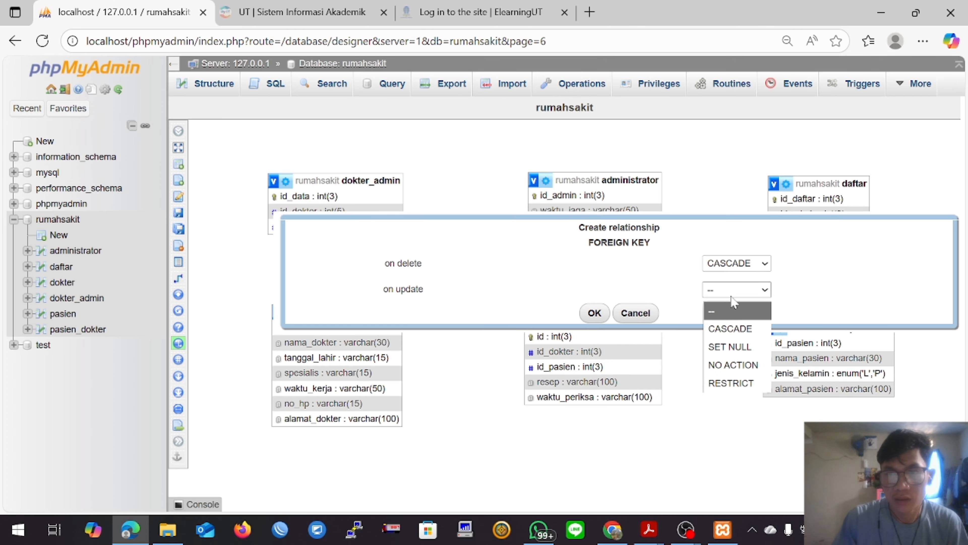
pyautogui.click(734, 326)
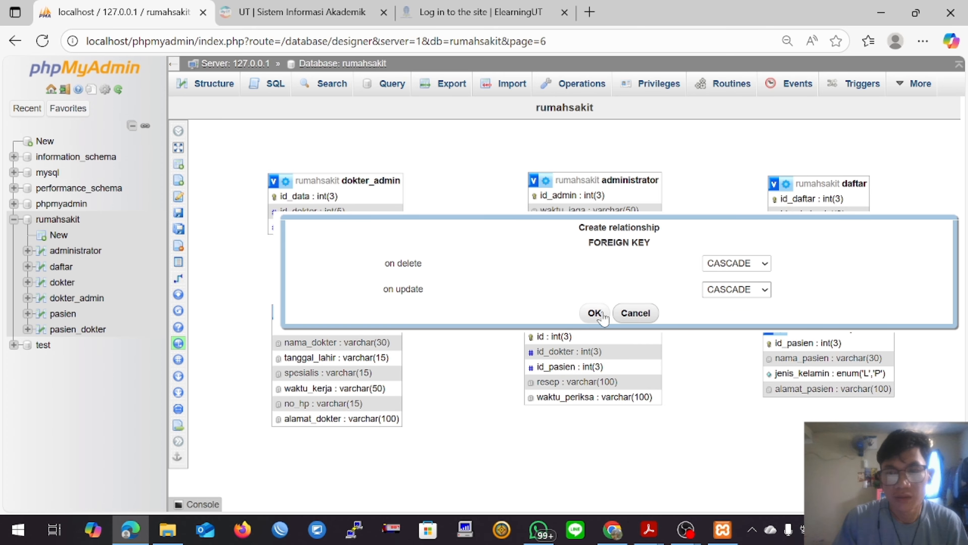
pyautogui.click(594, 313)
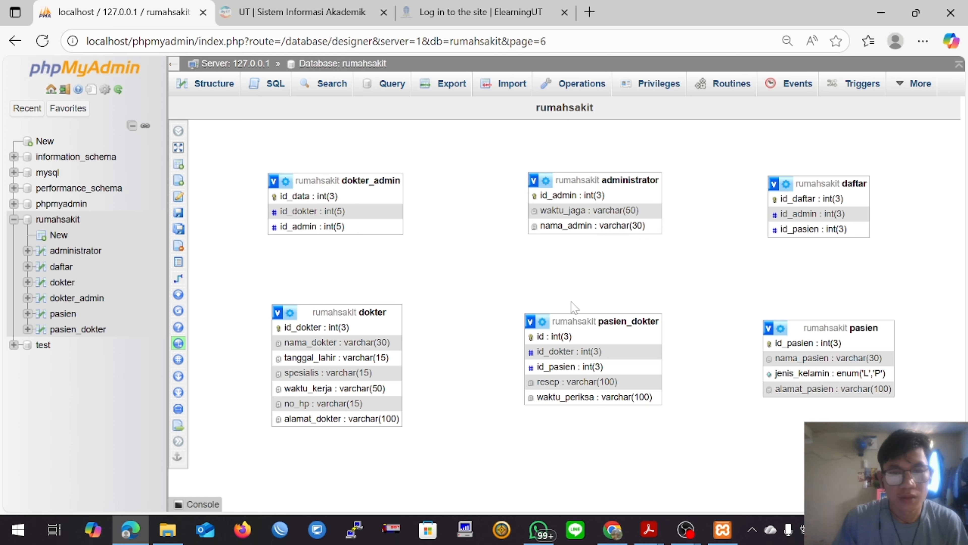
# Step: Create a foreign key from pasien_dokter's id_dokter to dokter's id_dokter, with CASCADE on delete and on update
pyautogui.click(180, 281)
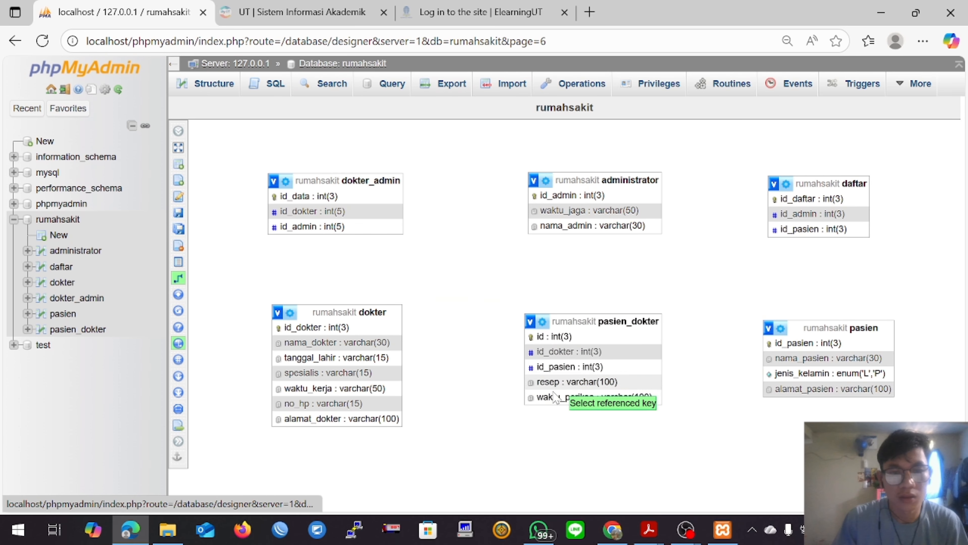
pyautogui.click(280, 329)
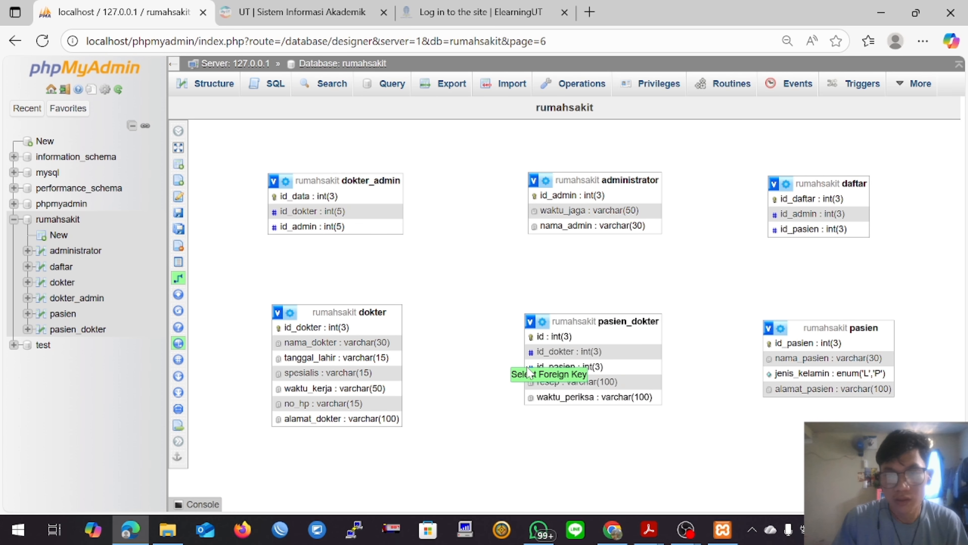
pyautogui.click(548, 355)
pyautogui.click(832, 404)
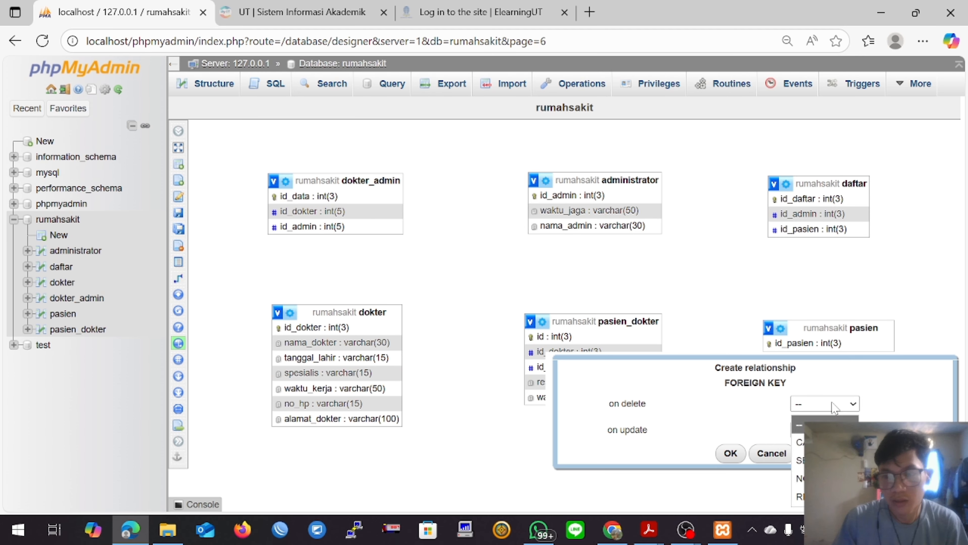
pyautogui.click(830, 440)
pyautogui.click(831, 431)
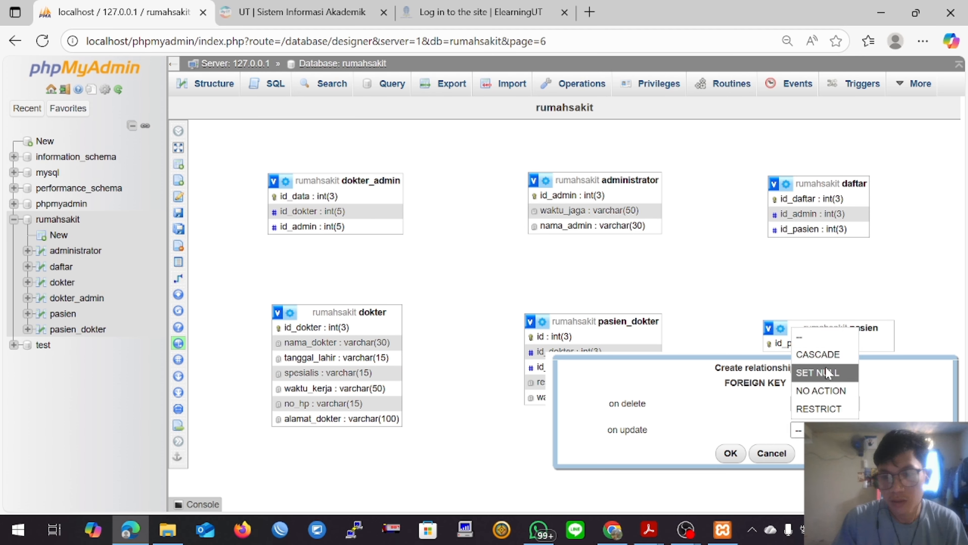
pyautogui.click(827, 357)
pyautogui.click(731, 454)
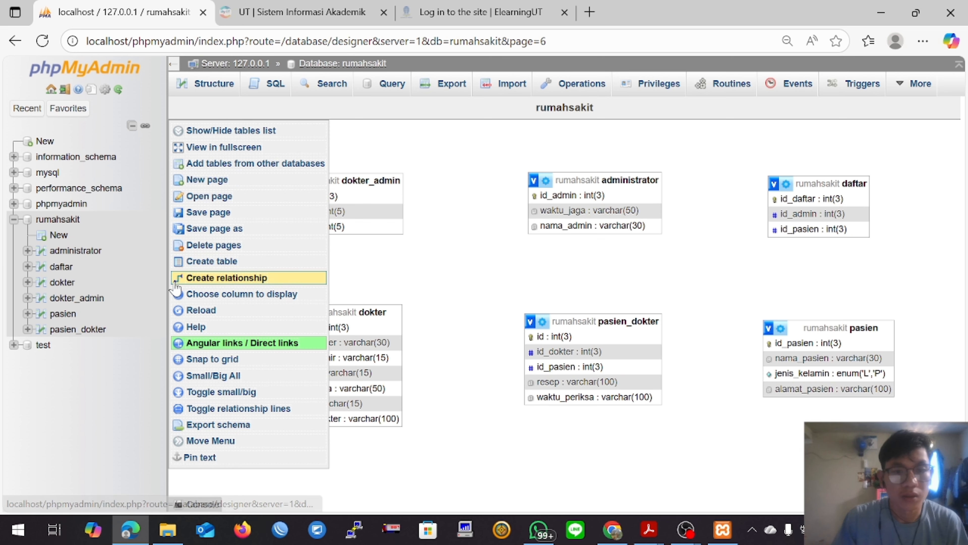
# Step: Create a foreign key from pasien_dokter's id_pasien to pasien's id_pasien, with CASCADE on delete and on update
pyautogui.click(205, 278)
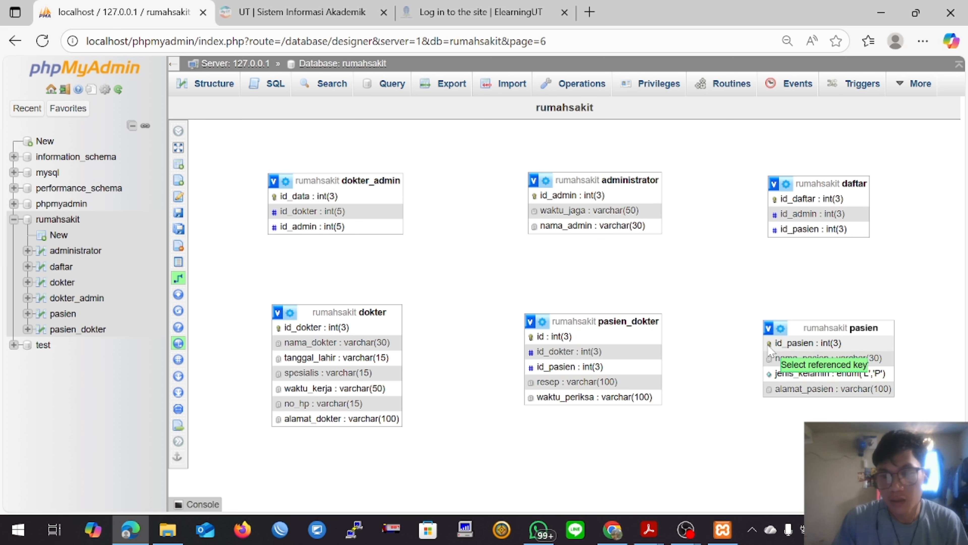
pyautogui.click(800, 345)
pyautogui.click(532, 368)
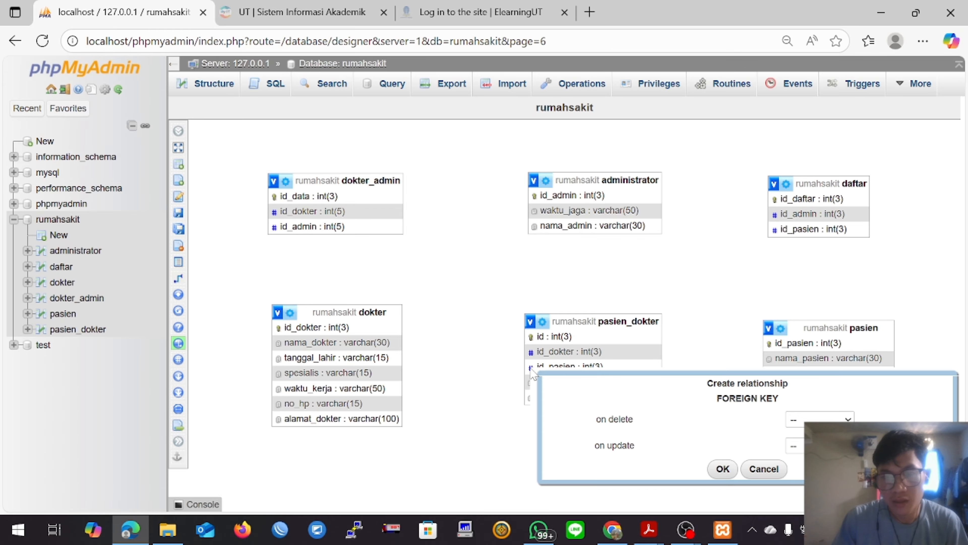
pyautogui.click(819, 419)
pyautogui.click(823, 342)
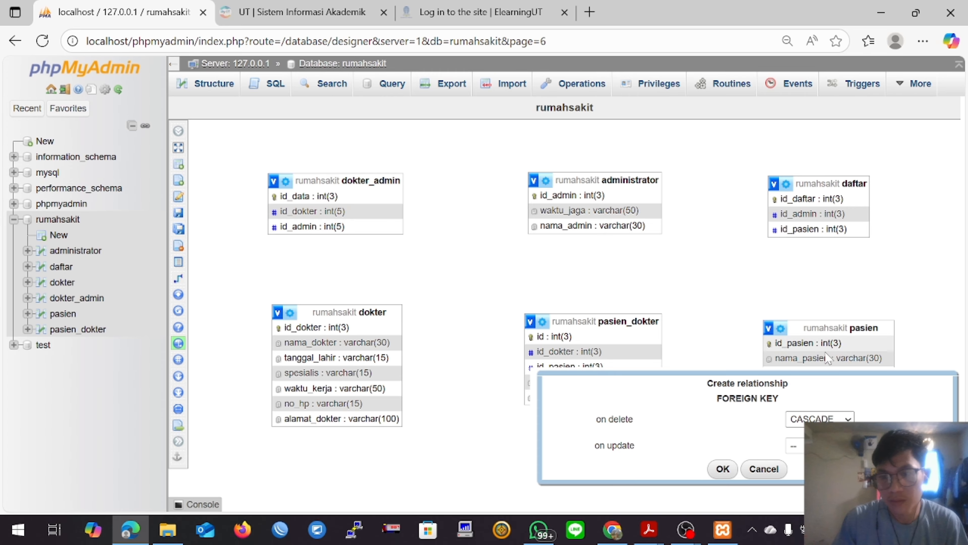
pyautogui.click(815, 445)
pyautogui.click(819, 369)
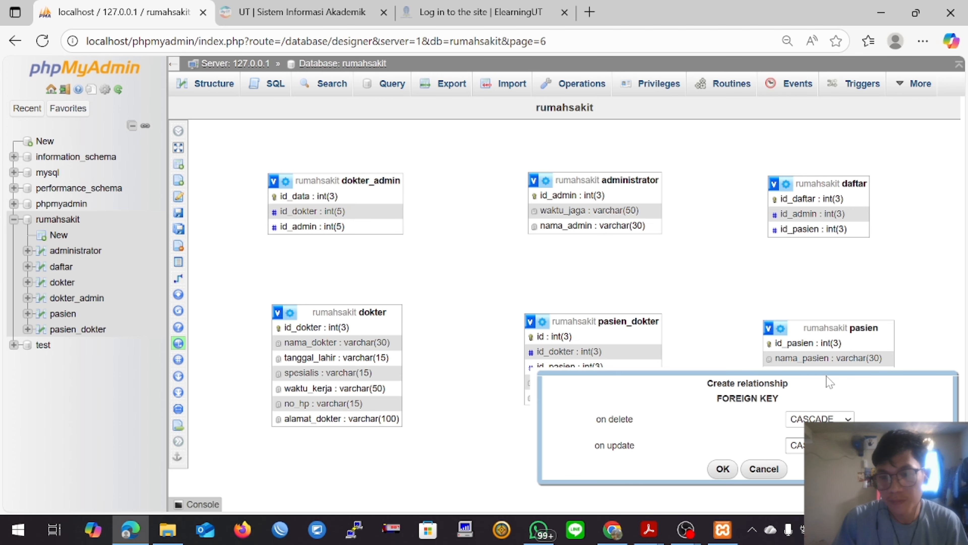
pyautogui.click(723, 469)
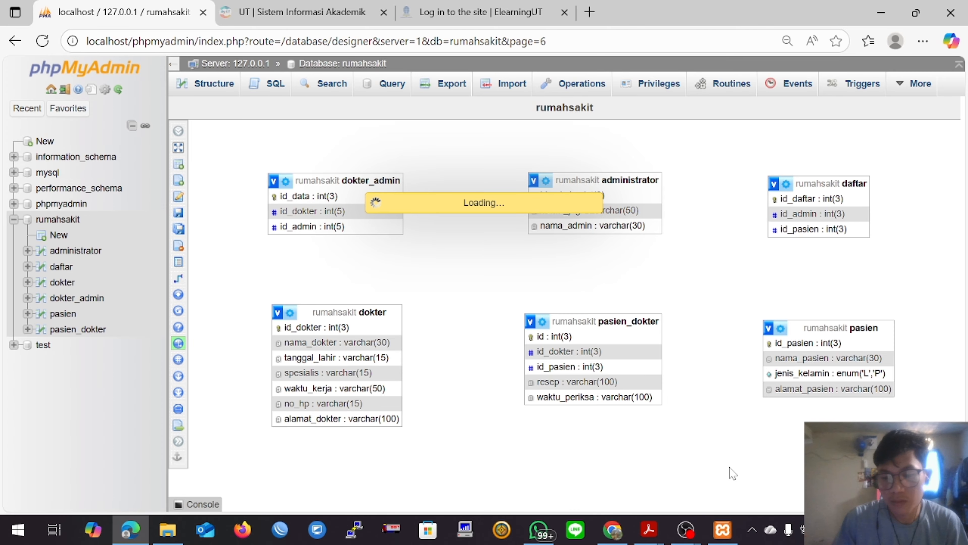
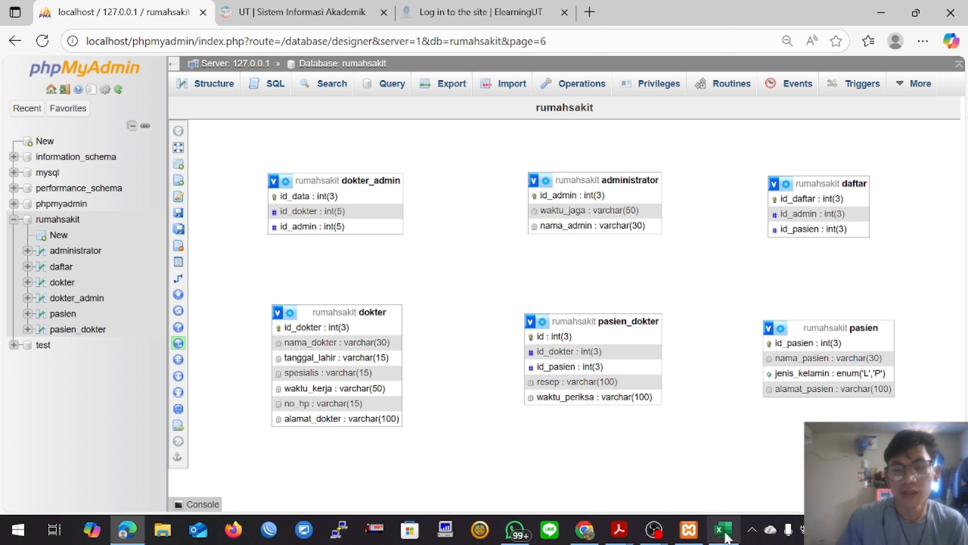
# Step: Open a shell from the XAMPP Control Panel and connect to MariaDB with mysql -u root
pyautogui.click(689, 529)
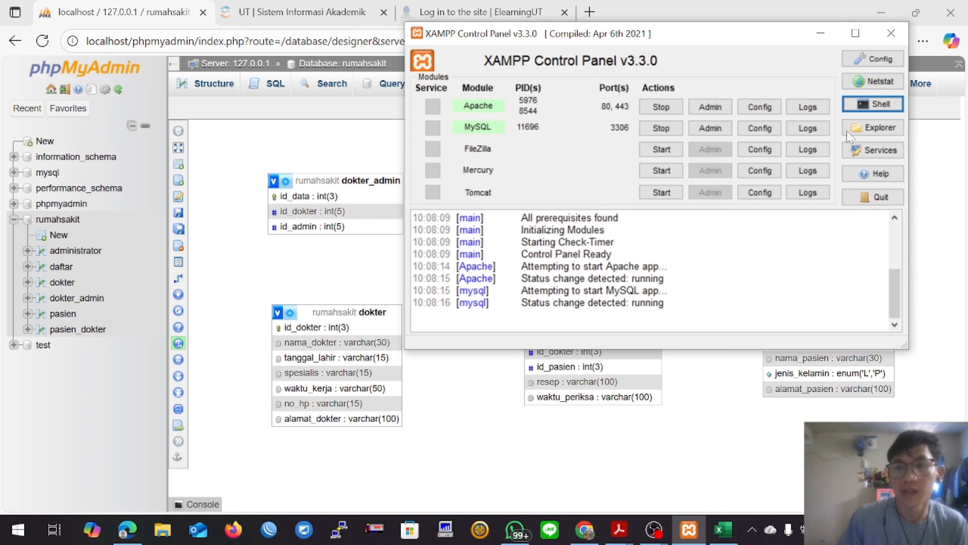
pyautogui.click(865, 107)
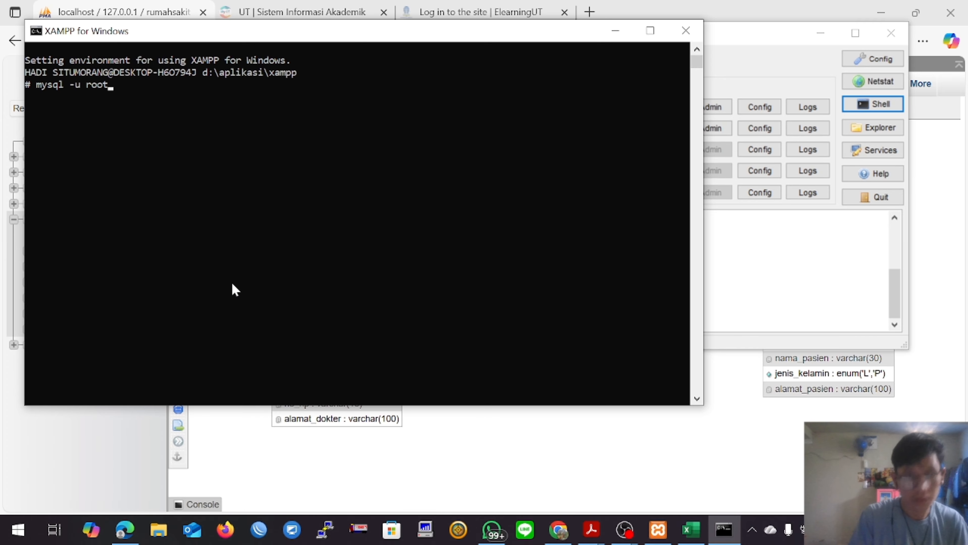
pyautogui.press('Return')
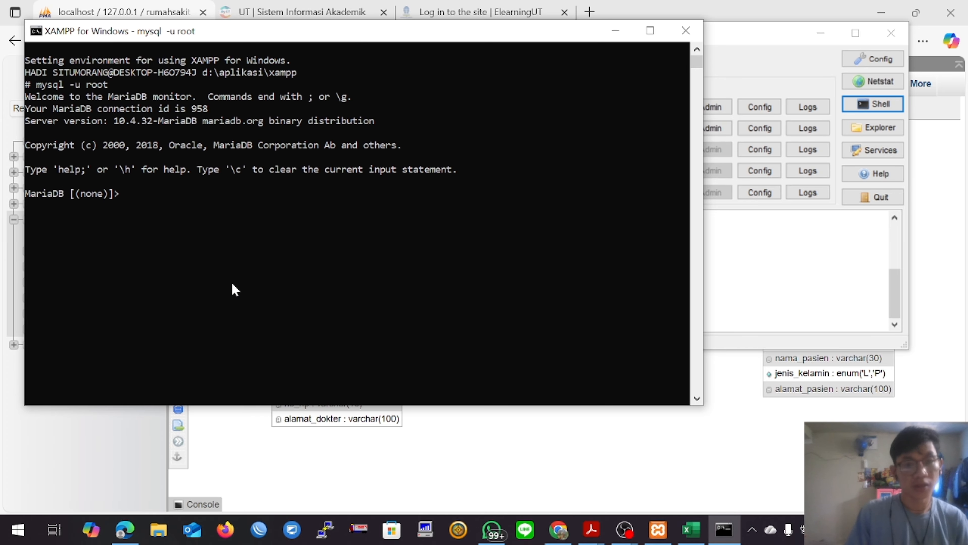
# Step: List the server's databases in MariaDB with show databases;
pyautogui.write('sh')
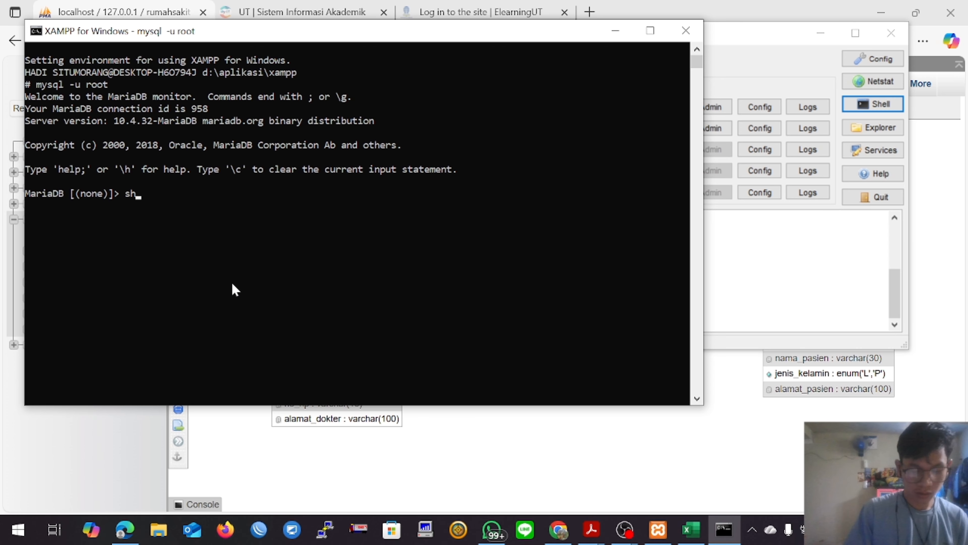
pyautogui.write('ow databases')
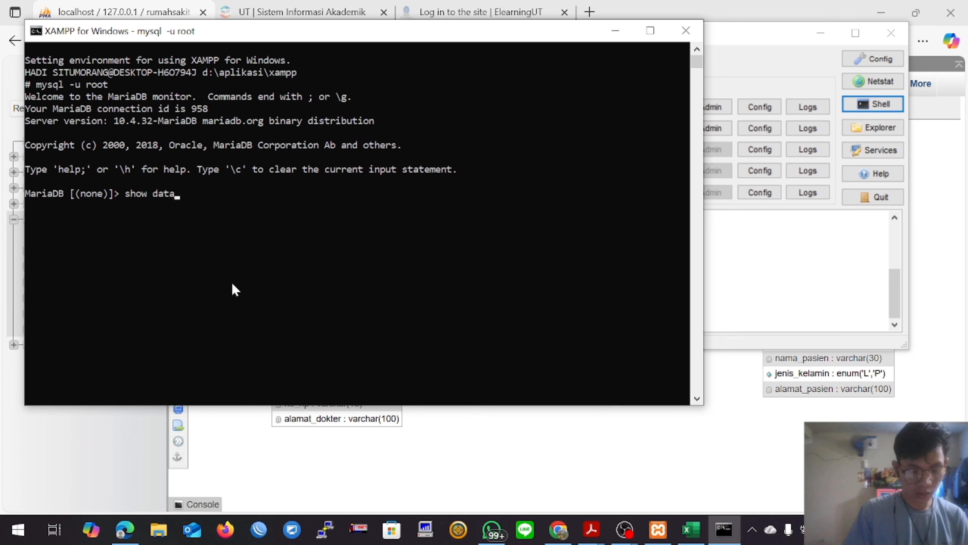
pyautogui.write(';')
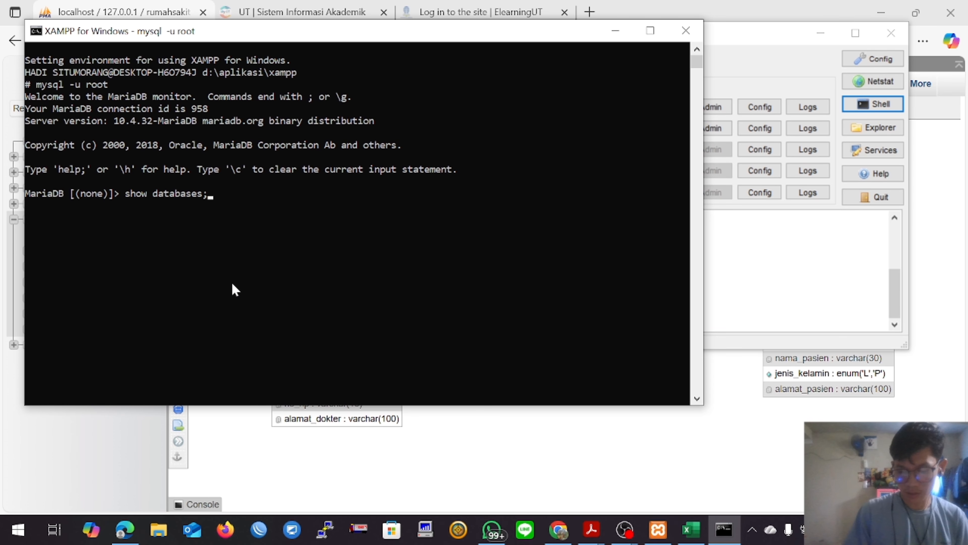
pyautogui.press('Return')
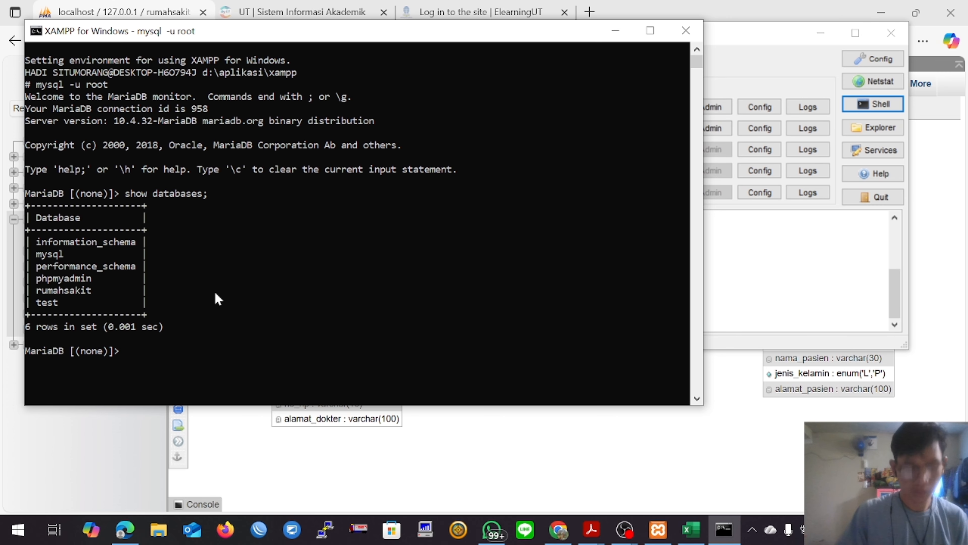
# Step: Select rumahsakit as the active database in MariaDB with use rumahsakit;
pyautogui.write('use rumah')
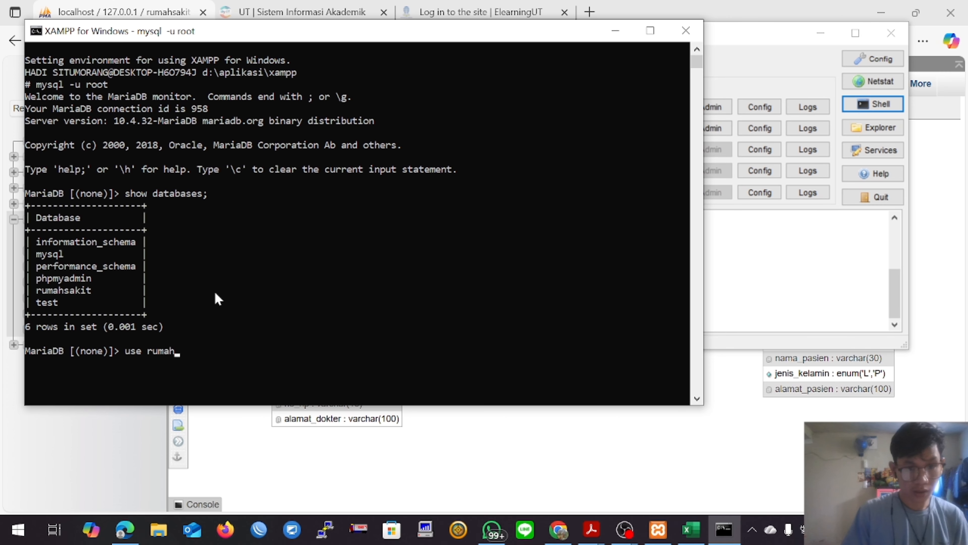
pyautogui.write('sakit;')
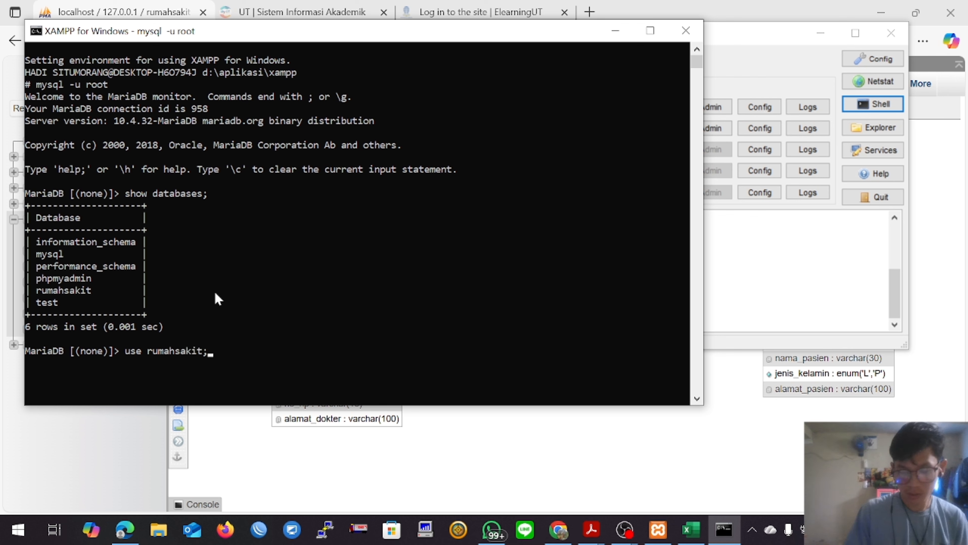
pyautogui.press('Return')
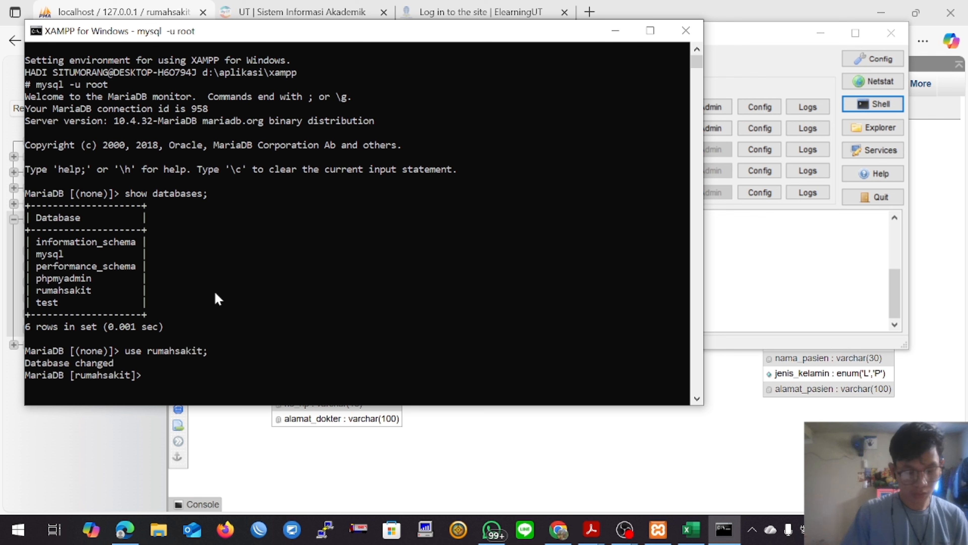
# Step: Try to list the tables of the active rumahsakit database
pyautogui.write('show')
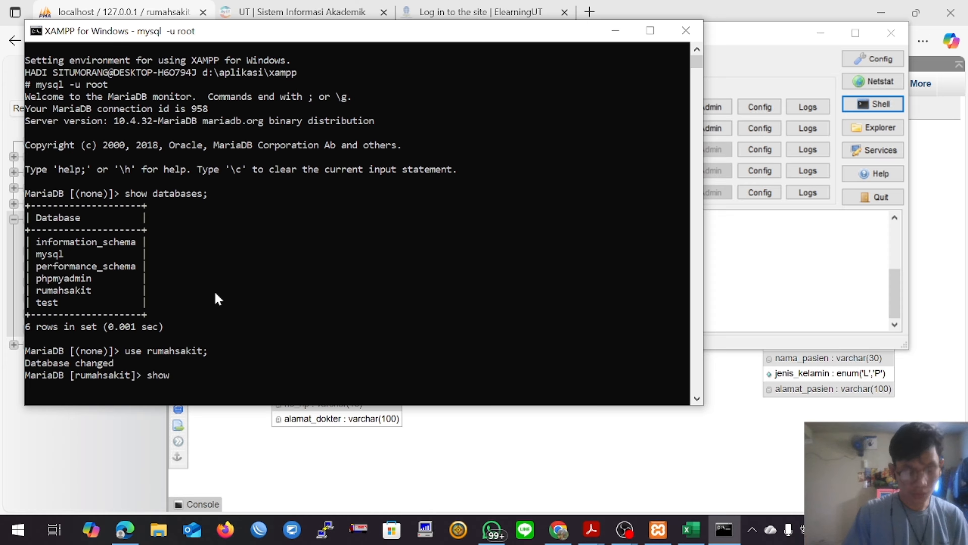
pyautogui.write(' tables')
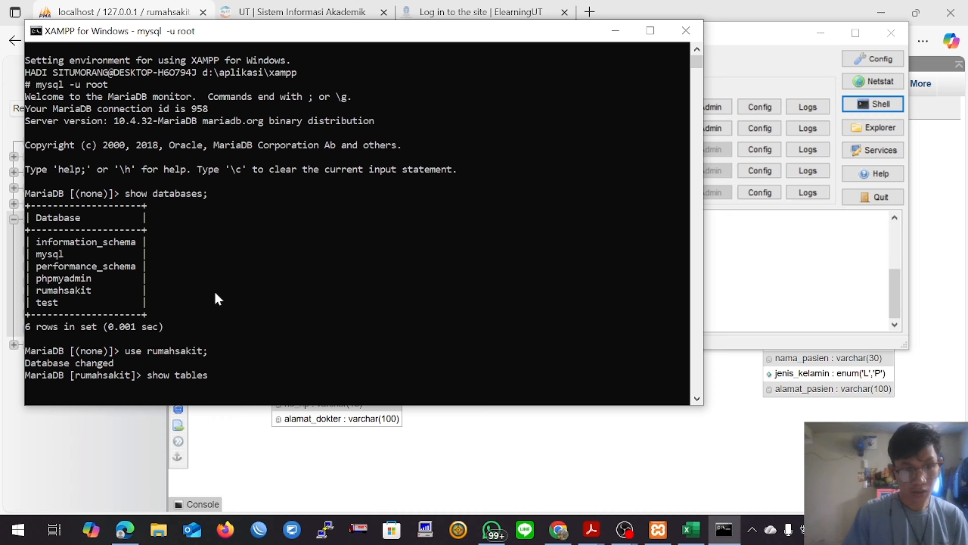
pyautogui.write(':')
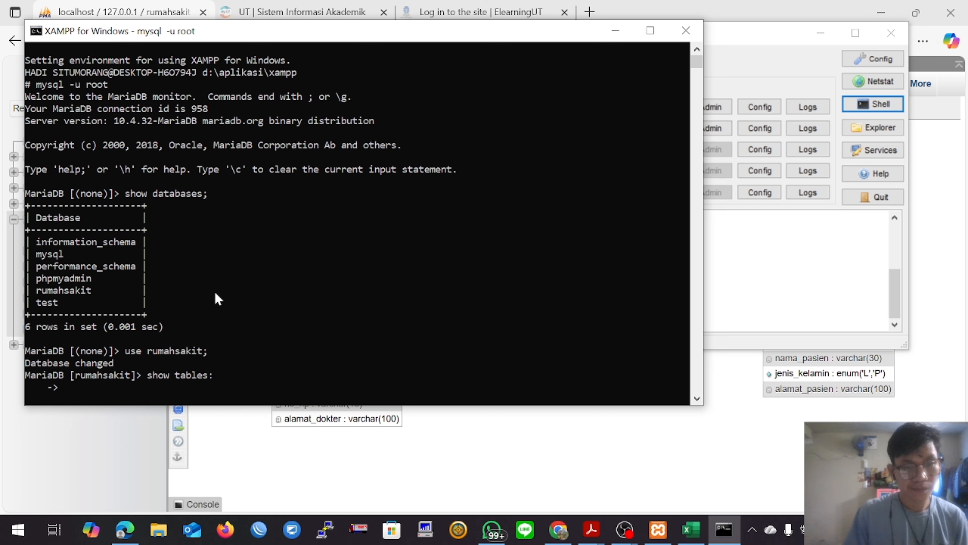
pyautogui.press('Up')
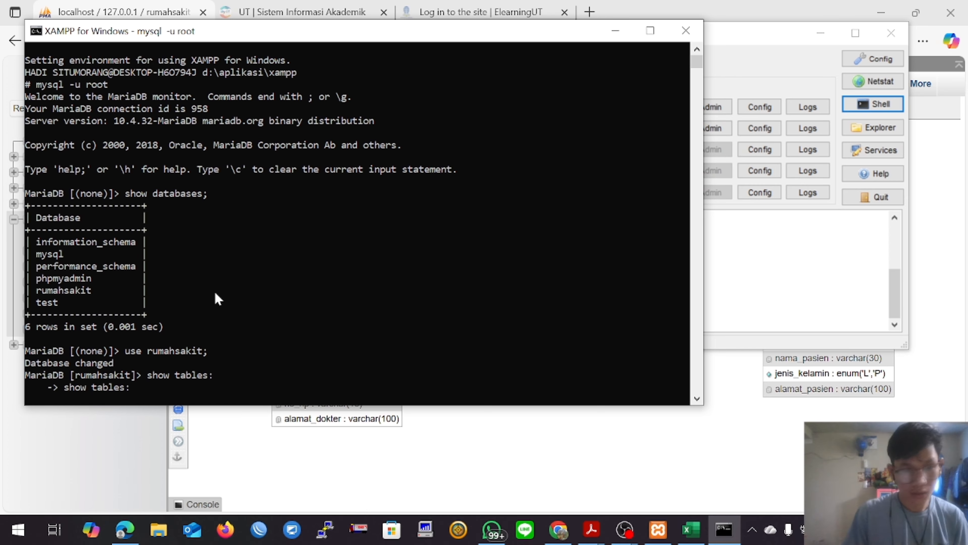
pyautogui.press('BackSpace')
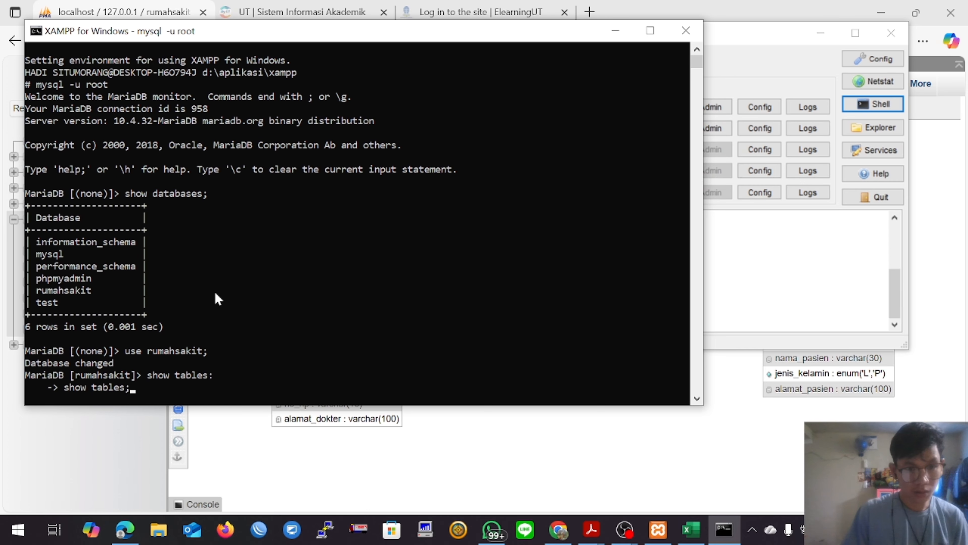
pyautogui.press('Return')
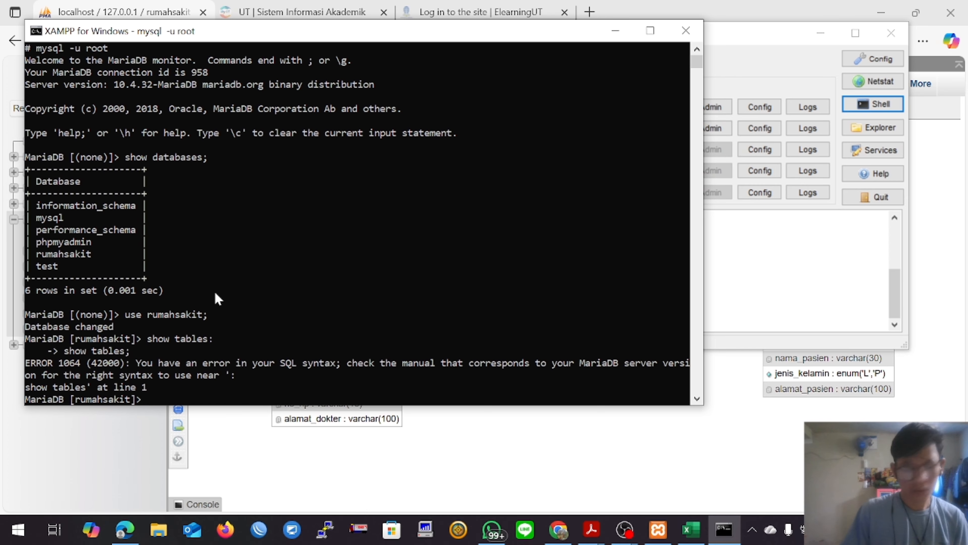
# Step: Reselect the rumahsakit database and list its tables with show tables;
pyautogui.press('Up')
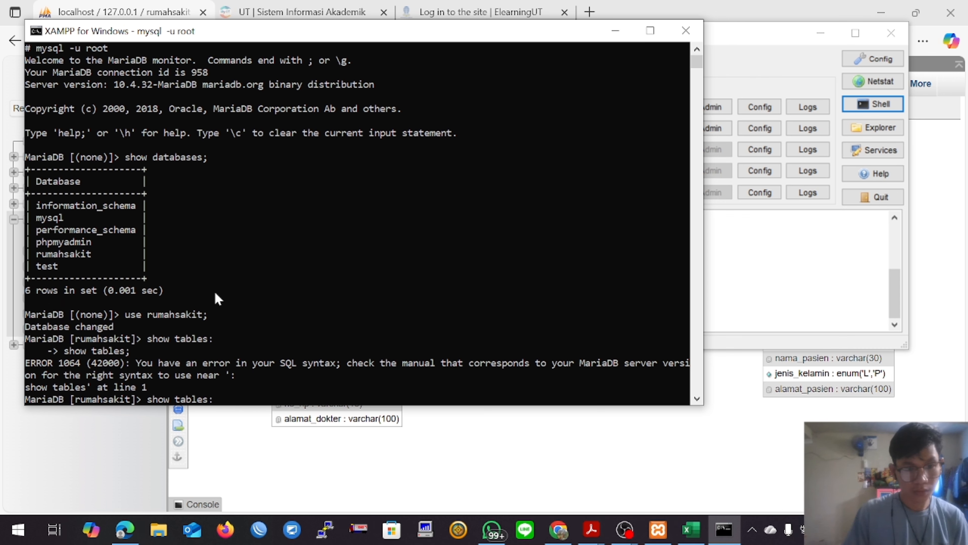
pyautogui.press('Up')
pyautogui.press('Return')
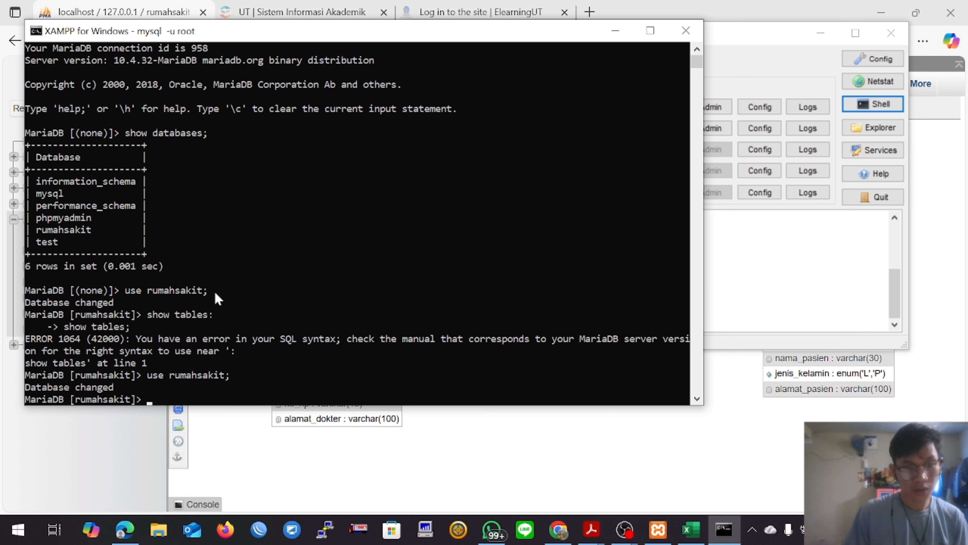
pyautogui.write('show')
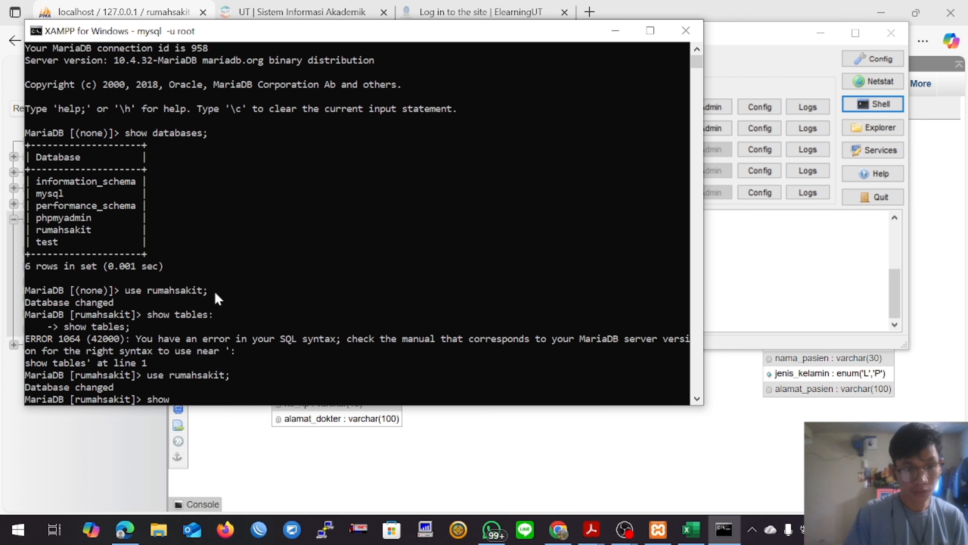
pyautogui.write(' tables')
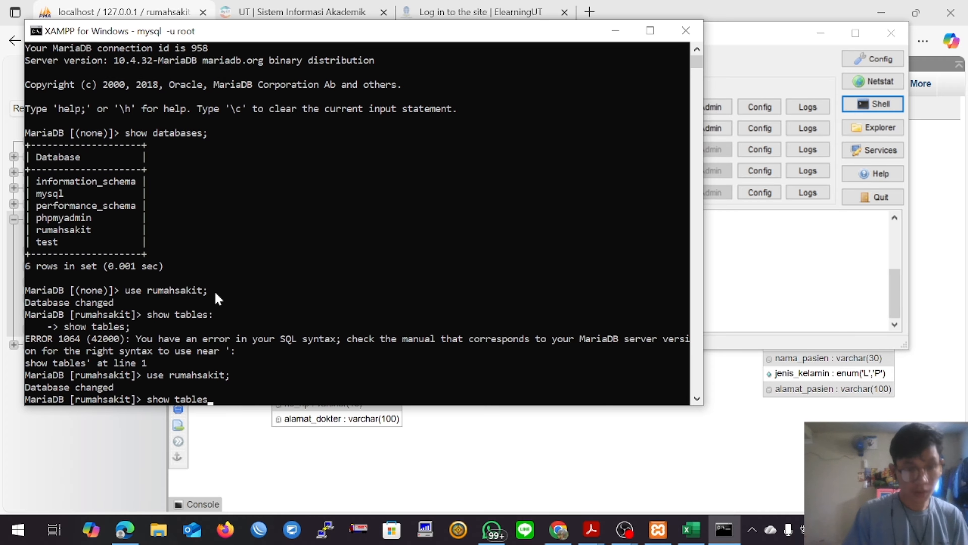
pyautogui.write(';')
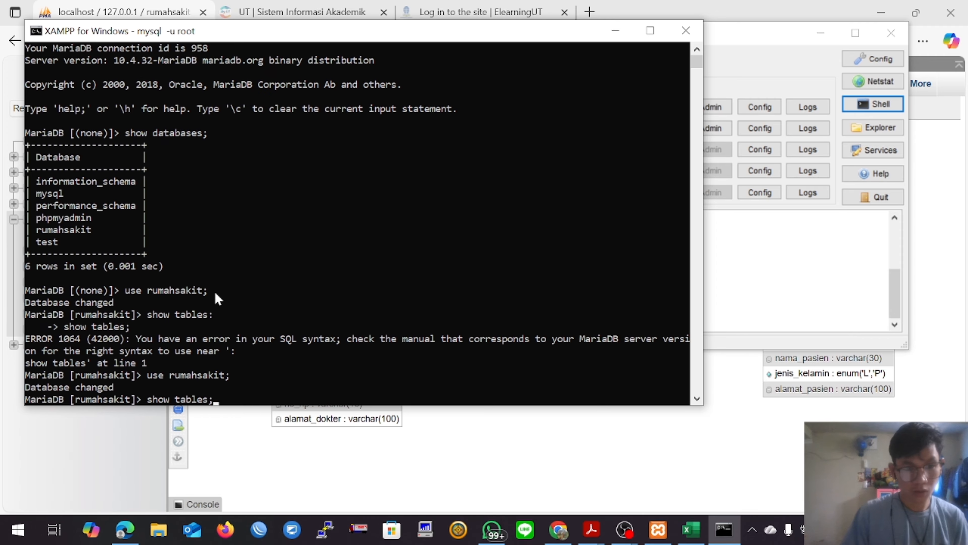
pyautogui.press('Return')
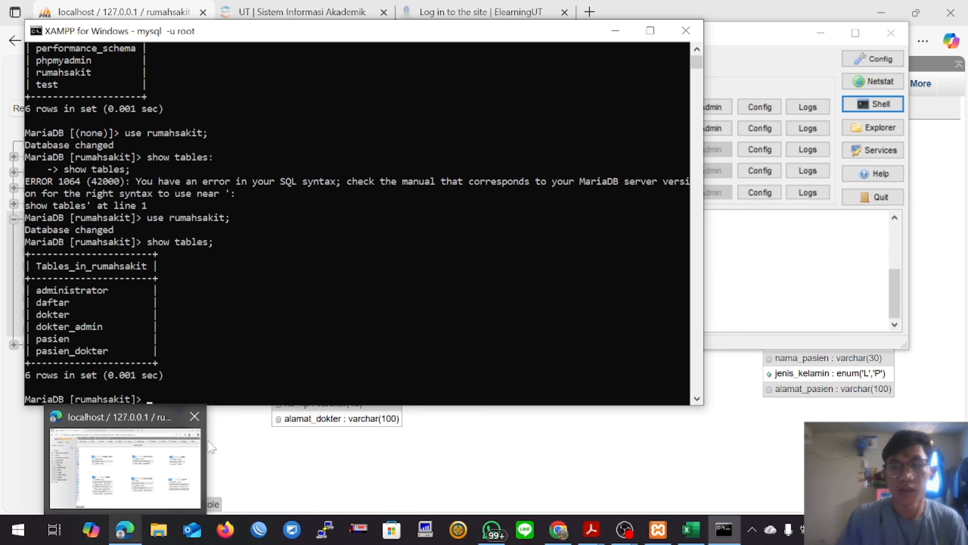
# Step: Move the shell window clear of phpMyAdmin's database tree to compare the two lists of rumahsakit tables
pyautogui.moveTo(420, 33); pyautogui.dragTo(566, 16)
pyautogui.doubleClick(566, 18)
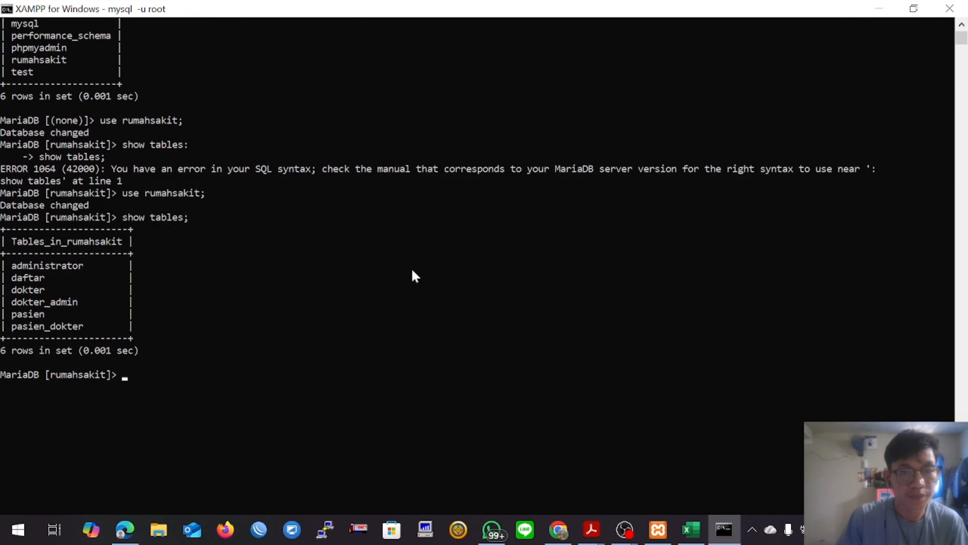
pyautogui.click(914, 8)
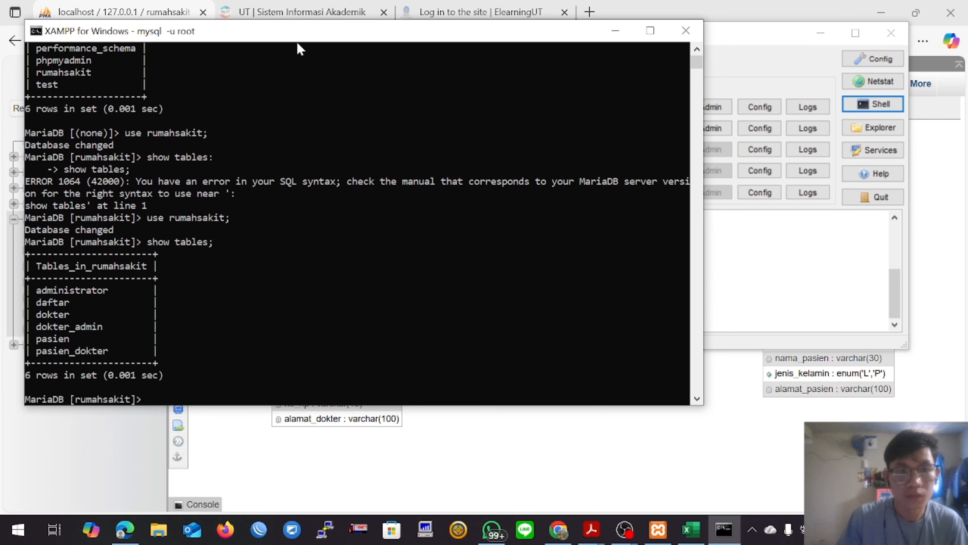
pyautogui.moveTo(284, 34); pyautogui.dragTo(433, 27)
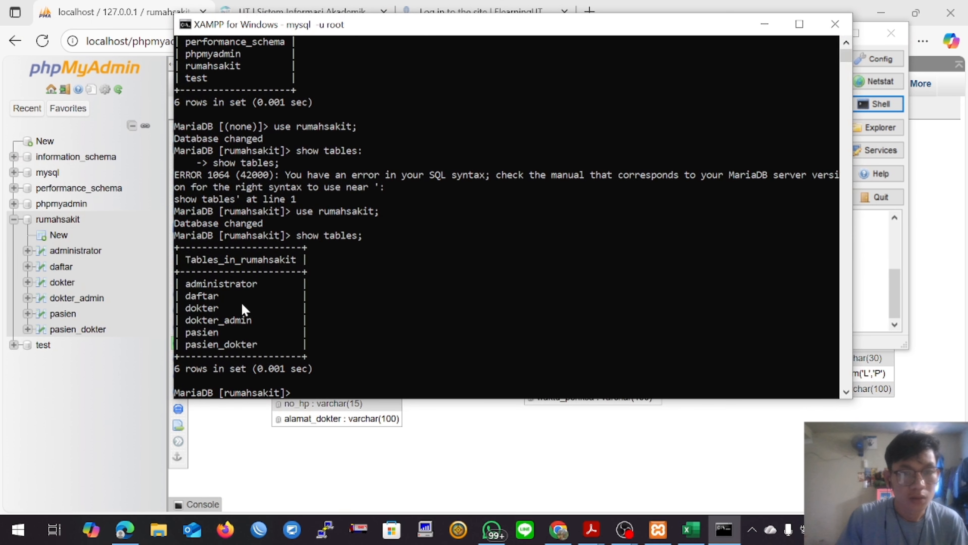
pyautogui.scroll(-1, 241, 301)
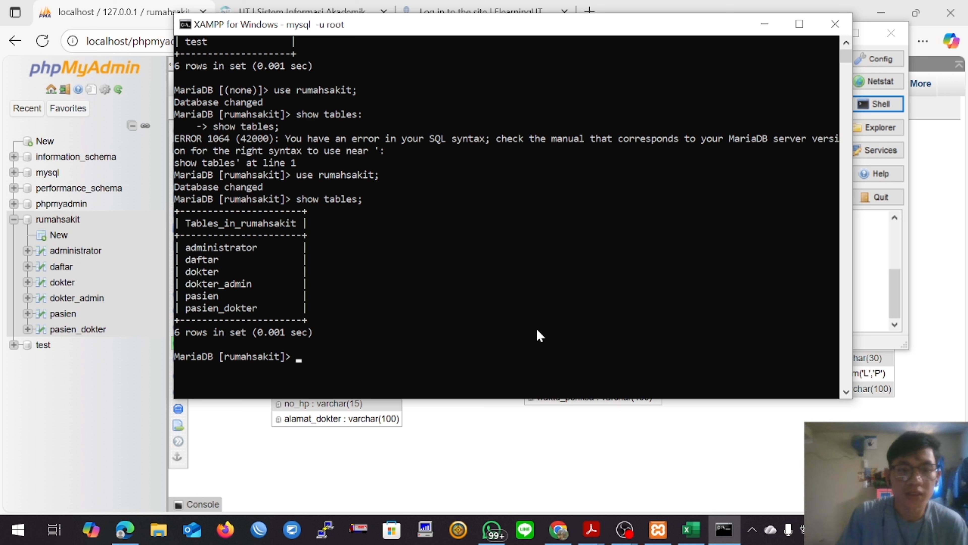
# Step: Query the name and gender of every patient with select nama_pasien,jenis_kelamin from pasien;
pyautogui.write('seles')
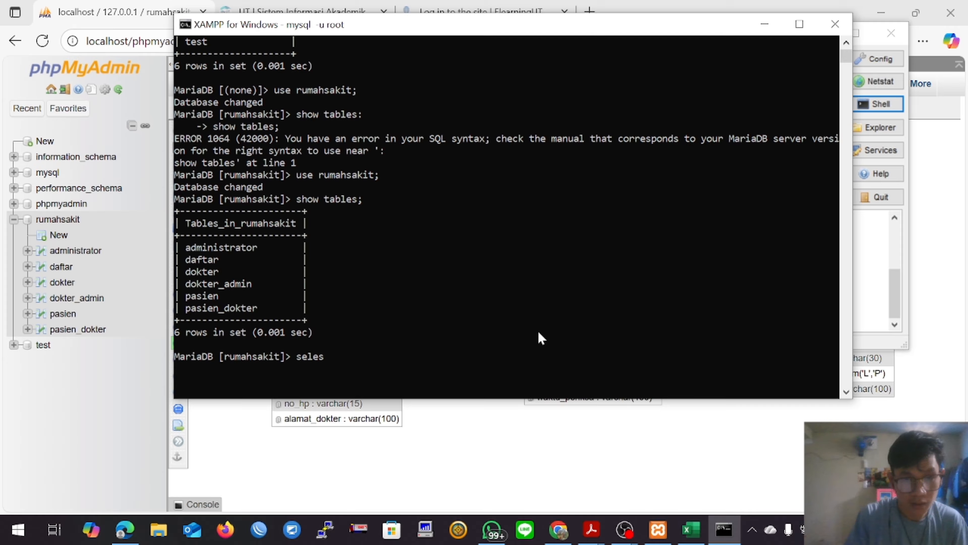
pyautogui.press('BackSpace')
pyautogui.write('ct')
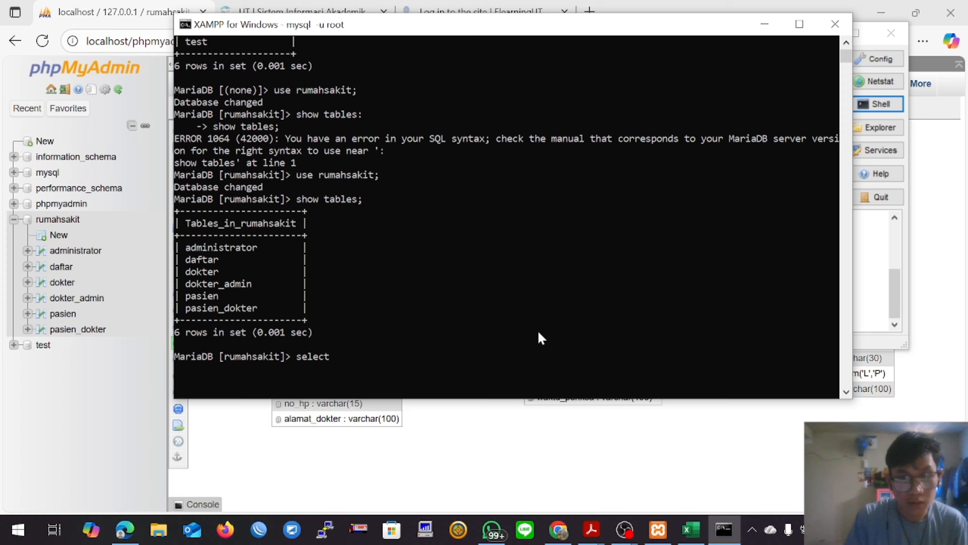
pyautogui.write(' nama_pasiebn')
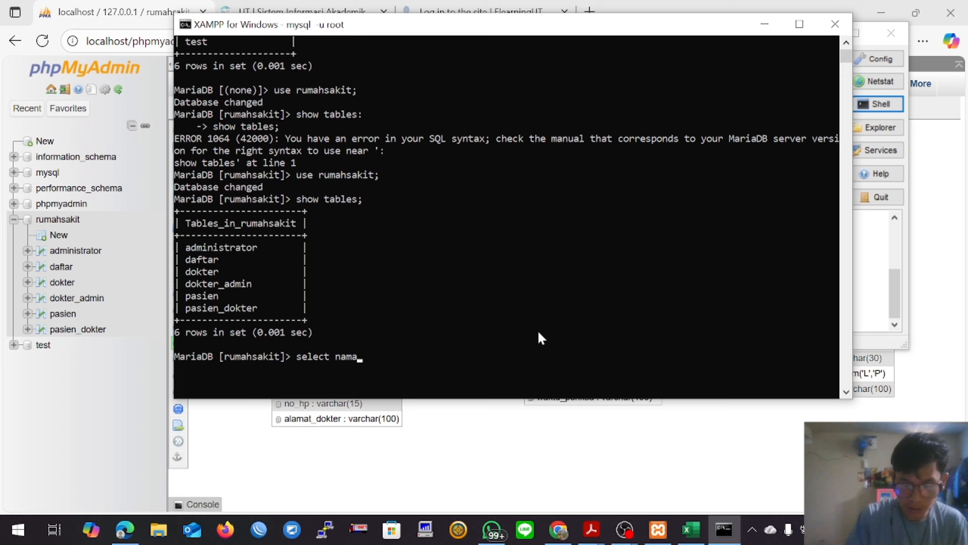
pyautogui.press('BackSpace')
pyautogui.press('BackSpace')
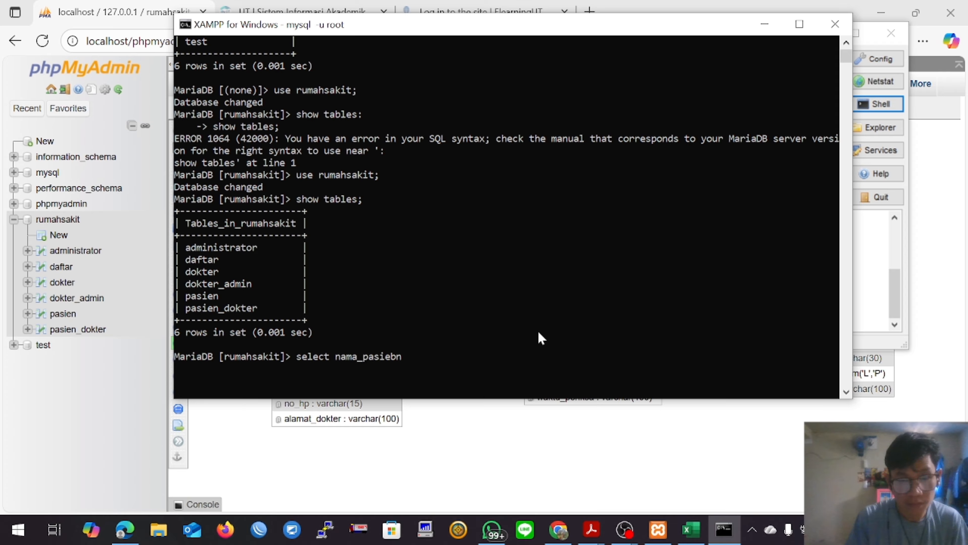
pyautogui.write('n,je')
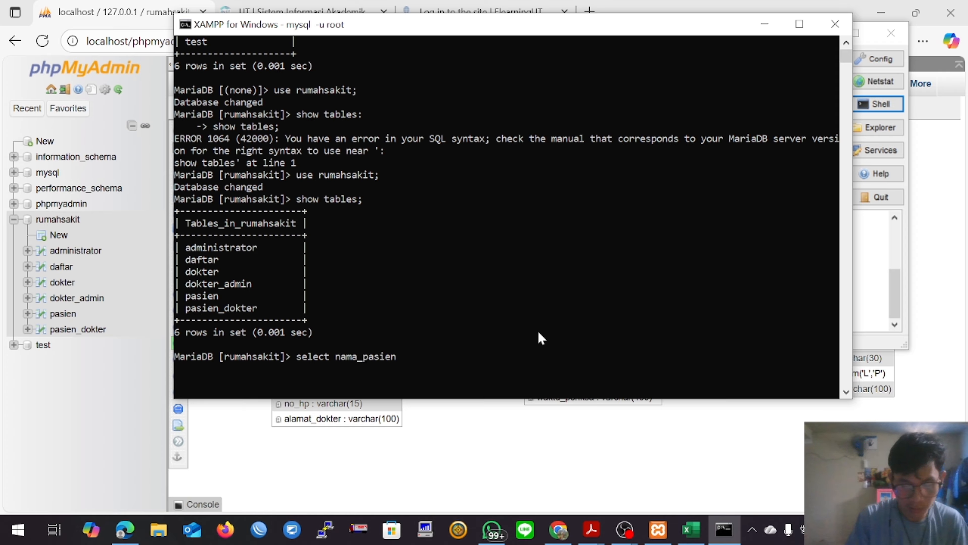
pyautogui.write('nis_')
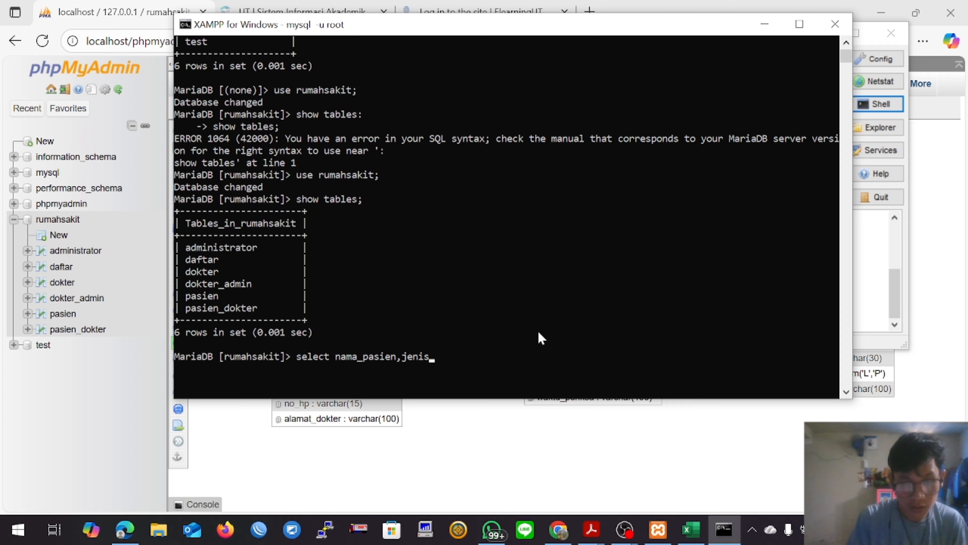
pyautogui.write('kelamin')
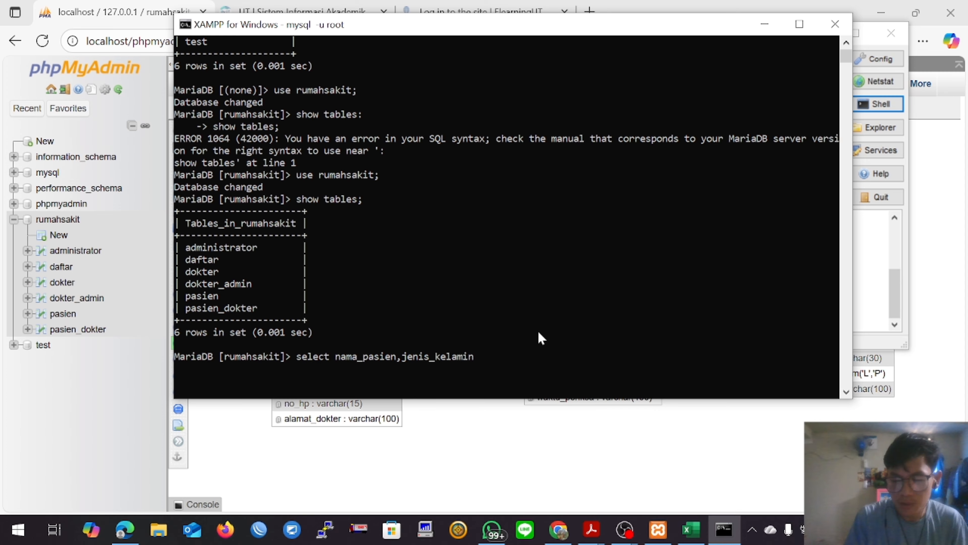
pyautogui.write(' from')
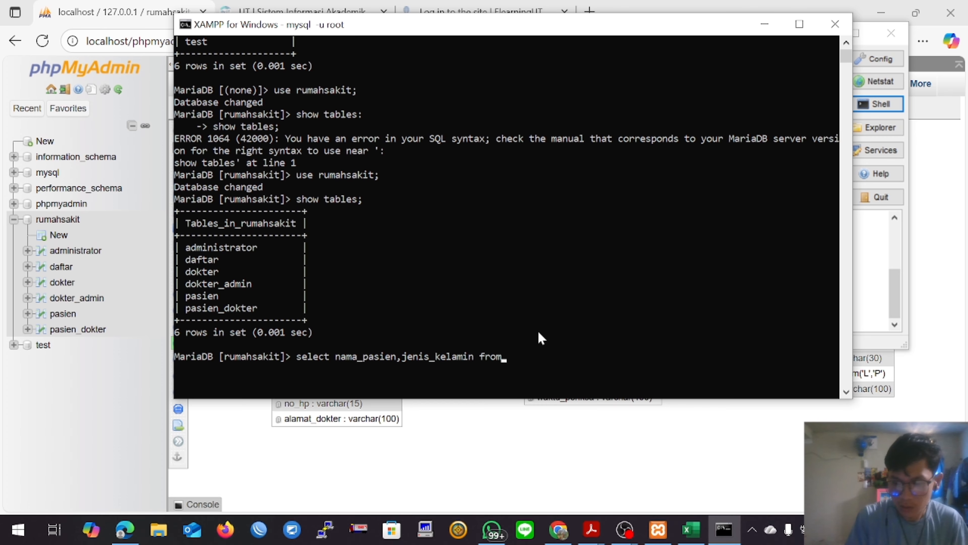
pyautogui.write(' pasien;')
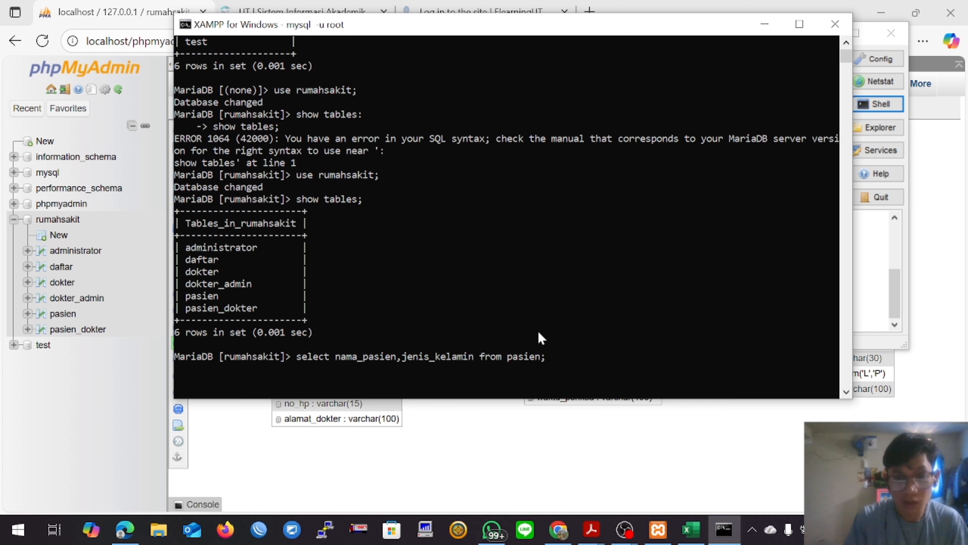
pyautogui.press('Return')
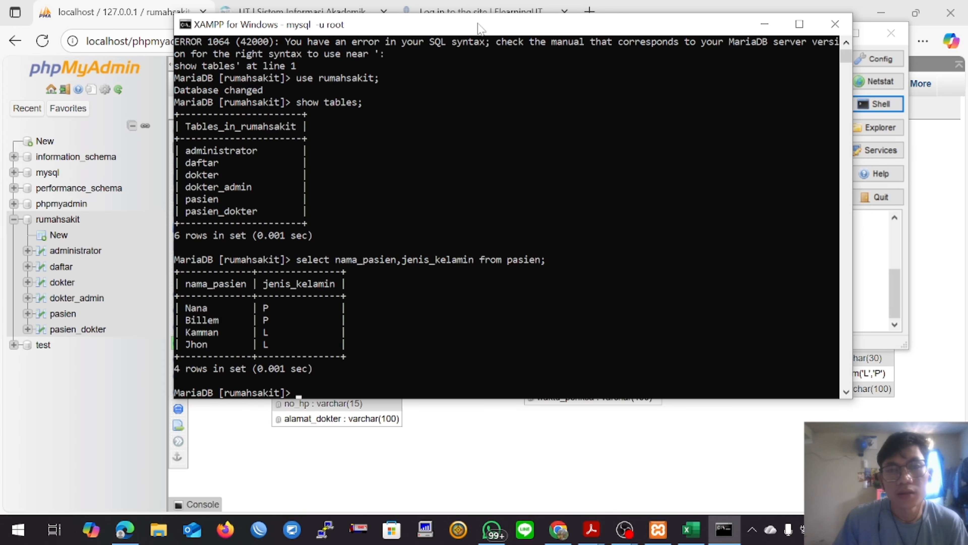
# Step: Query only the male patients with select nama_pasien,jenis_kelamin from pasien where jenis_kelamin ='L';
pyautogui.moveTo(482, 26); pyautogui.dragTo(556, 26)
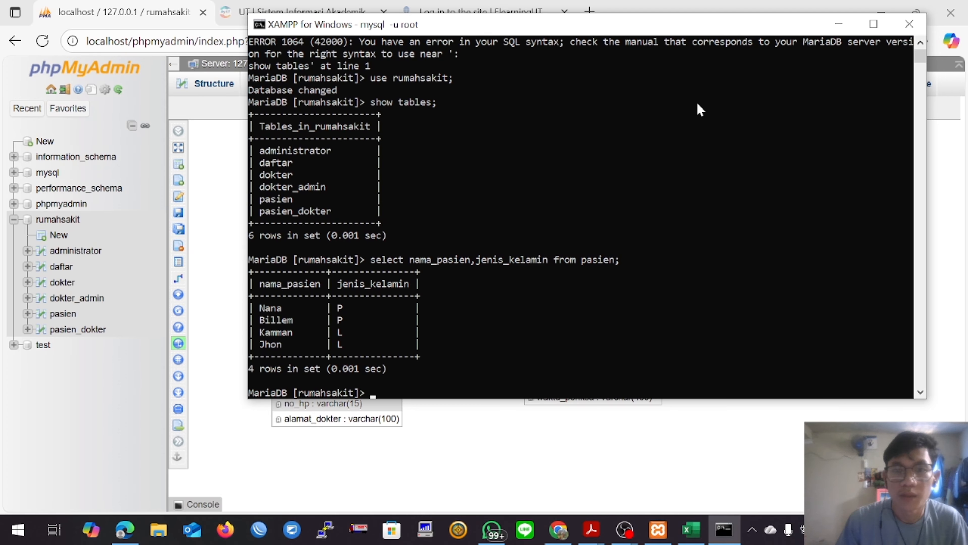
pyautogui.moveTo(604, 24); pyautogui.dragTo(611, 18)
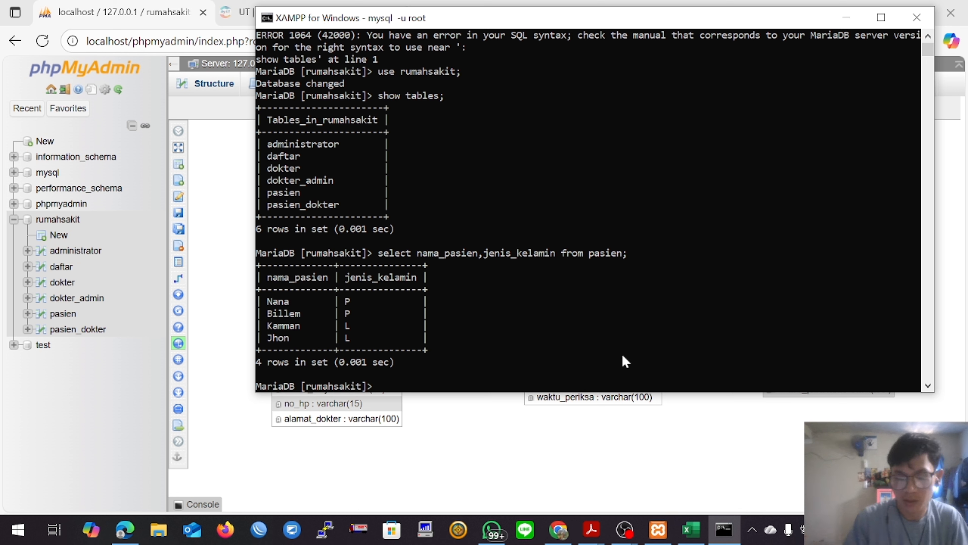
pyautogui.write('selec')
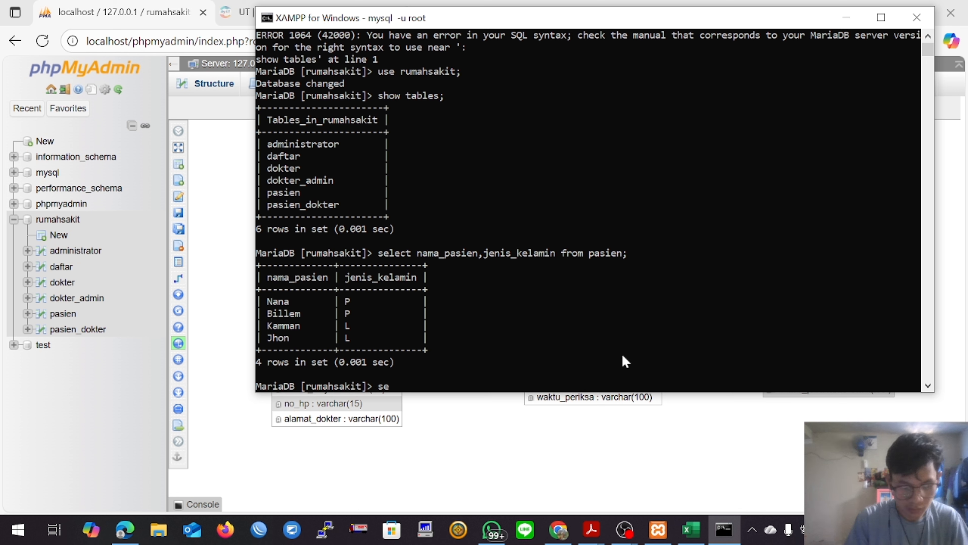
pyautogui.write('t')
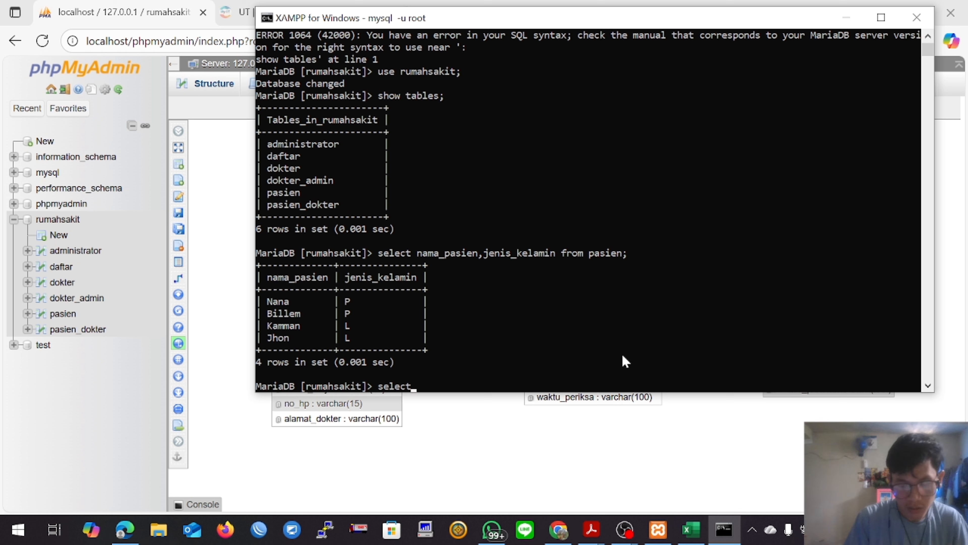
pyautogui.write(' nama_pasie')
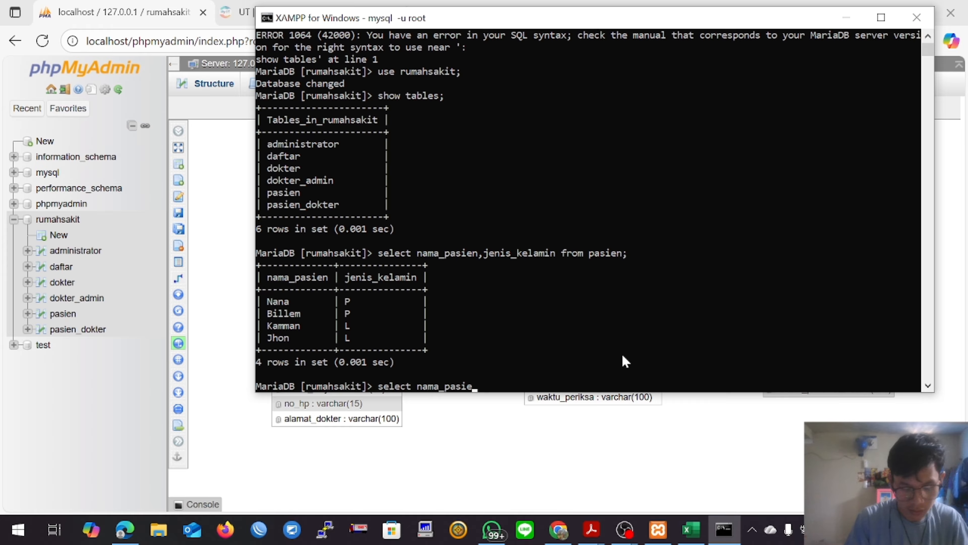
pyautogui.write('n,')
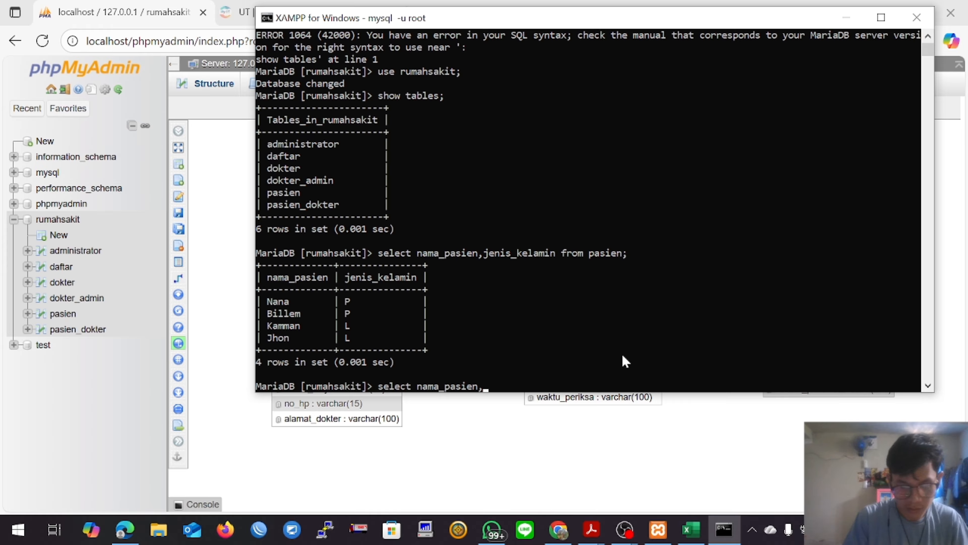
pyautogui.write('jenis')
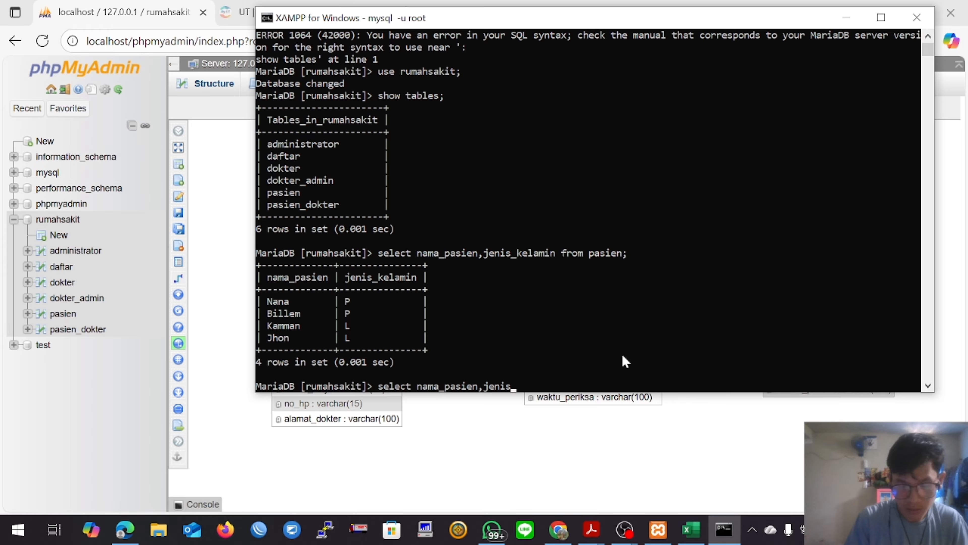
pyautogui.write('_kelamin')
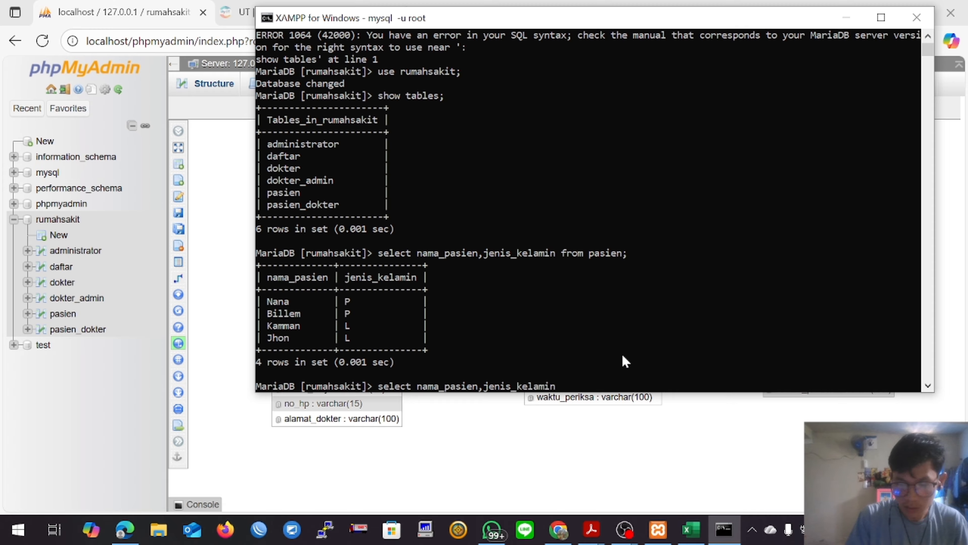
pyautogui.write(' f')
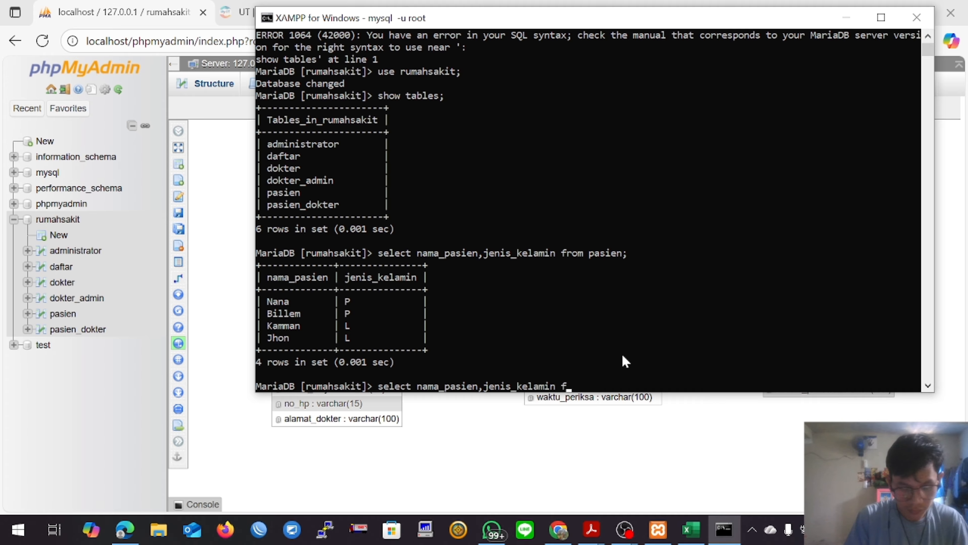
pyautogui.write('rom p')
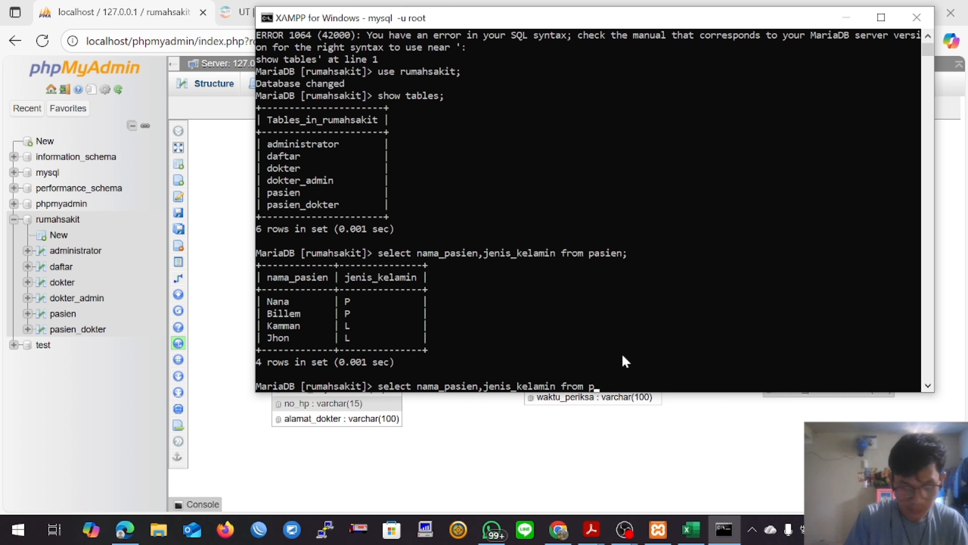
pyautogui.write('asien')
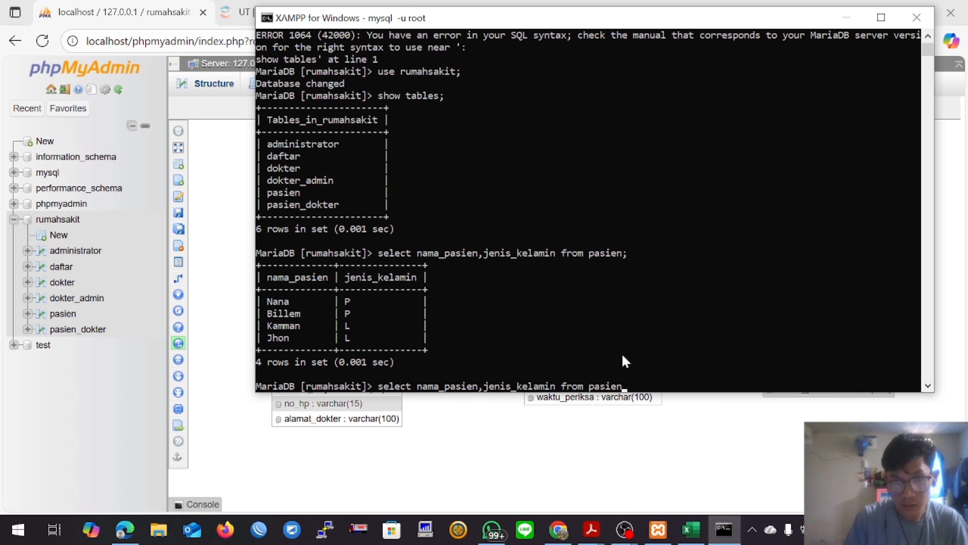
pyautogui.write(' wha')
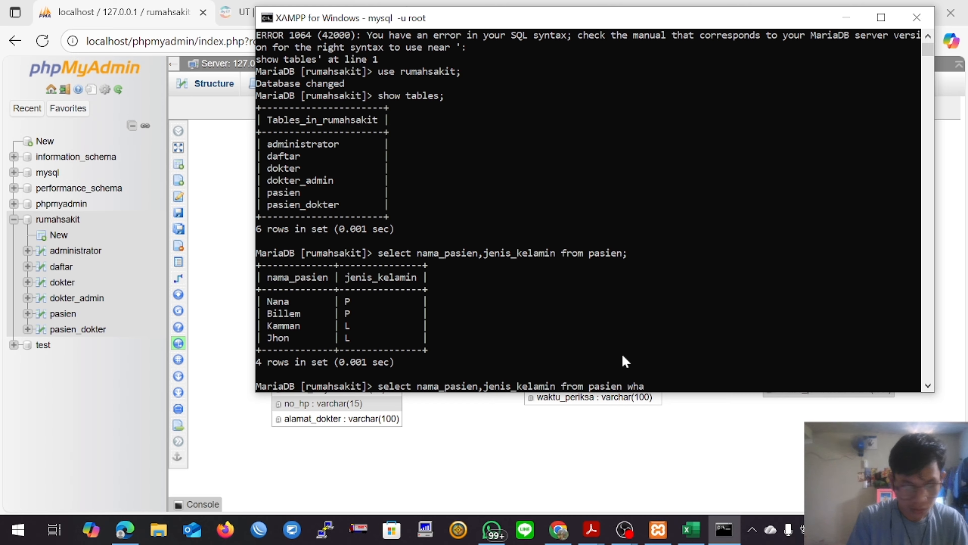
pyautogui.press('BackSpace')
pyautogui.write('ere')
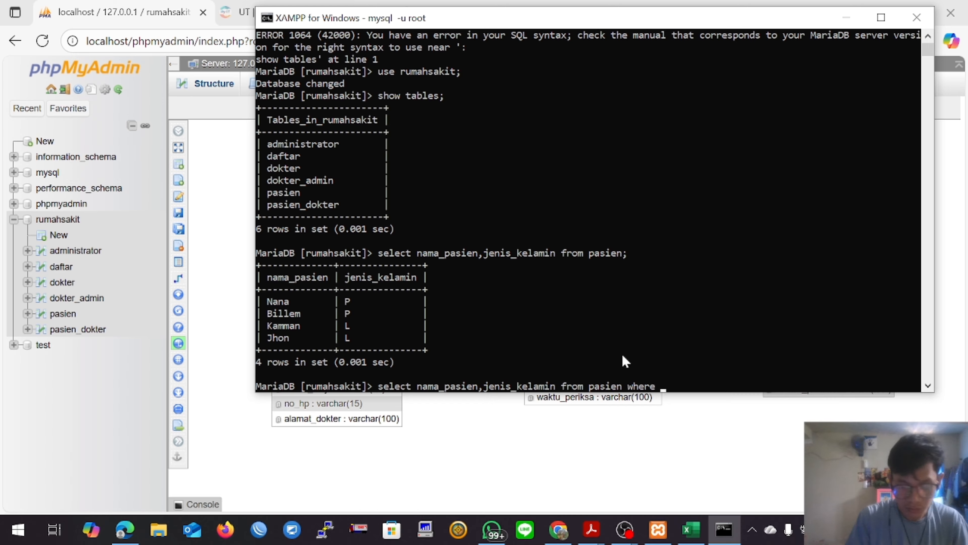
pyautogui.write(' jenis_kela')
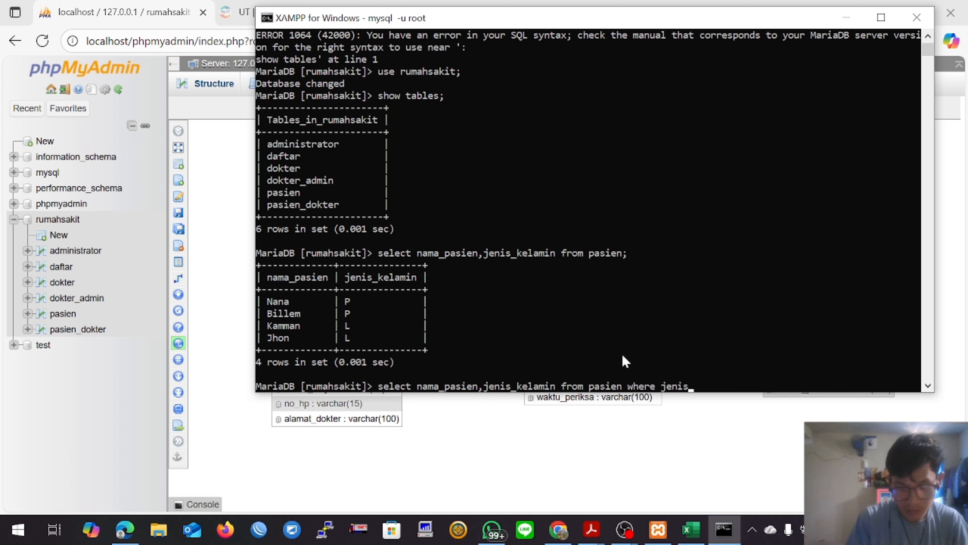
pyautogui.write('min ')
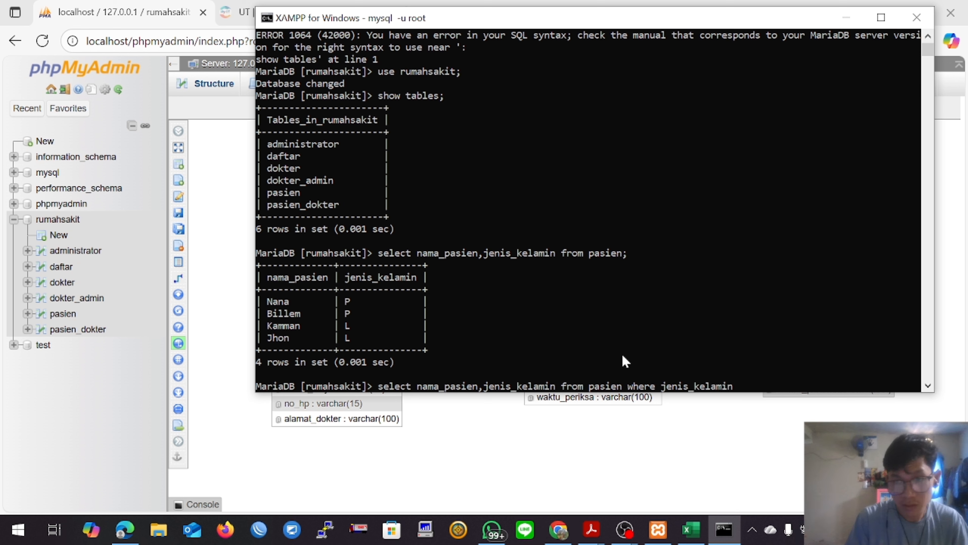
pyautogui.write('=')
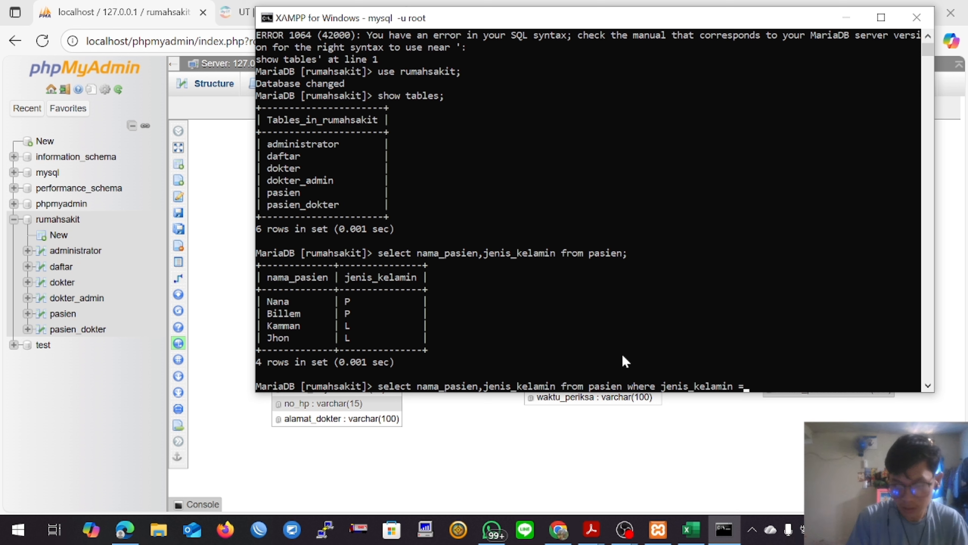
pyautogui.press('BackSpace')
pyautogui.write("'")
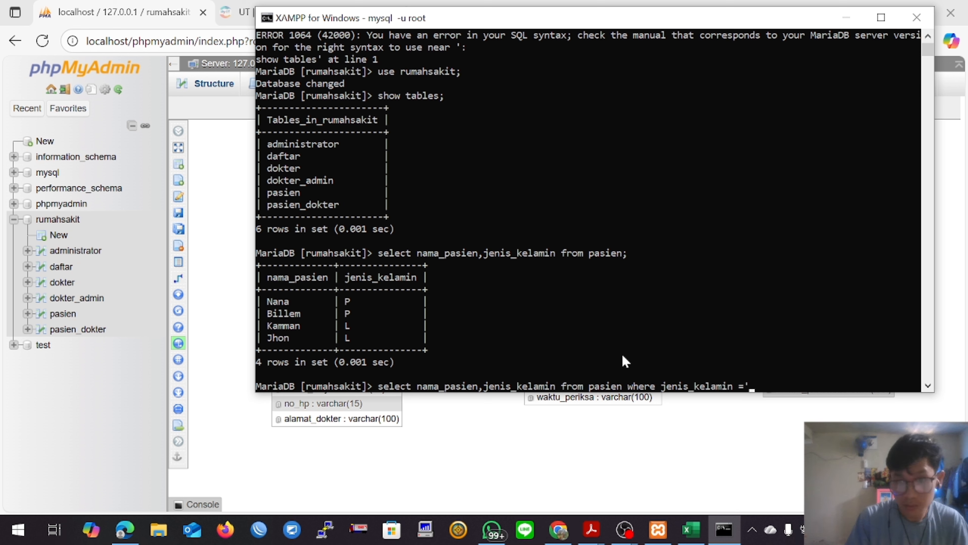
pyautogui.write('L')
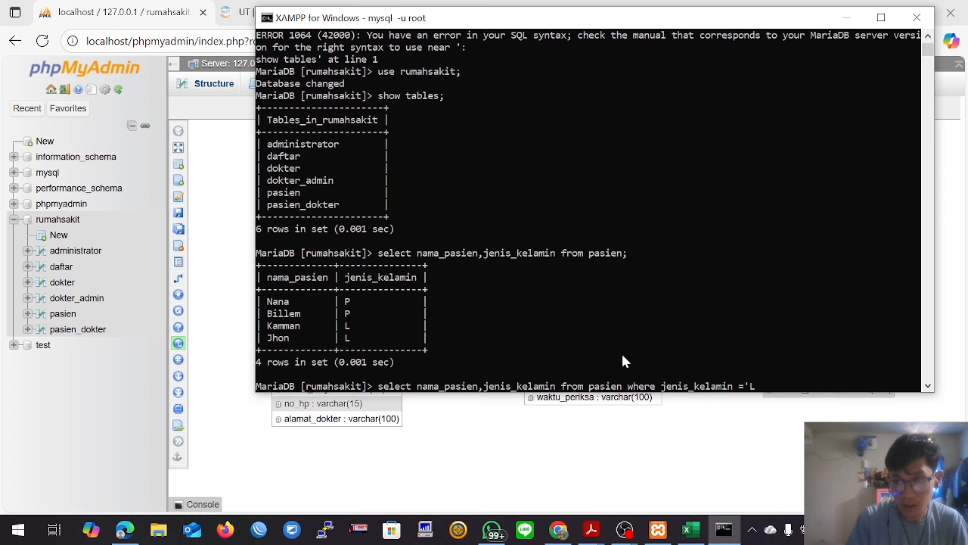
pyautogui.write("'")
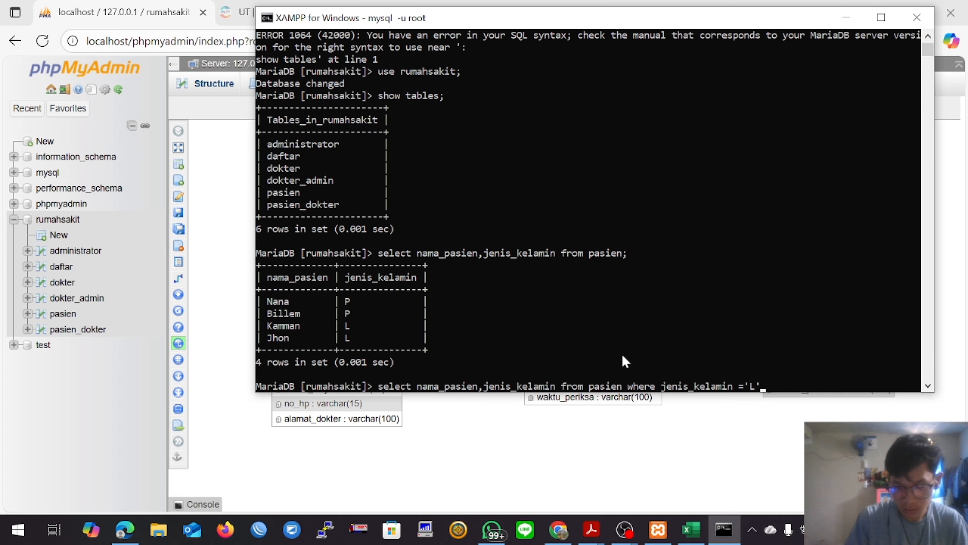
pyautogui.write(';')
pyautogui.press('Return')
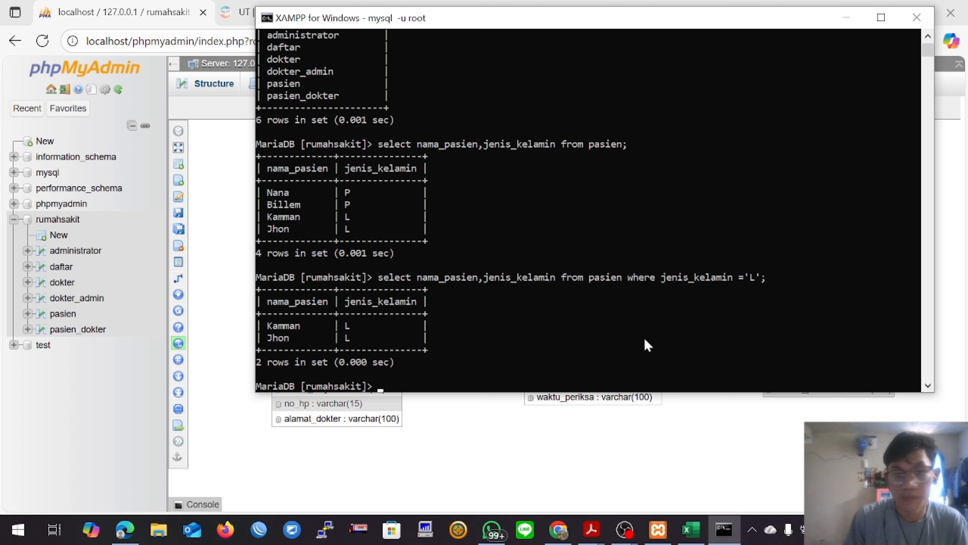
# Step: Rerun the last pasien query with the condition changed to jenis_kelamin ='P', and maximize the shell window to review the queries
pyautogui.press('Up')
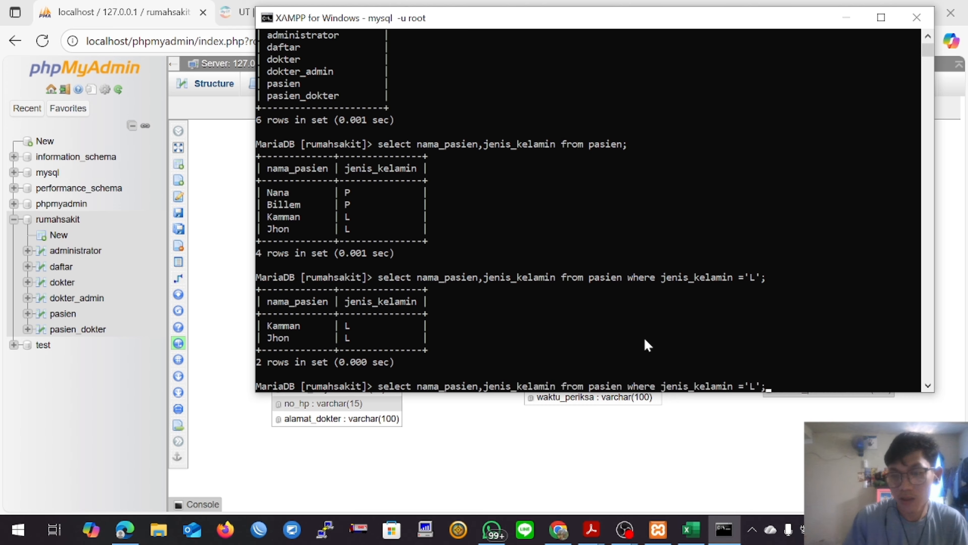
pyautogui.press('BackSpace')
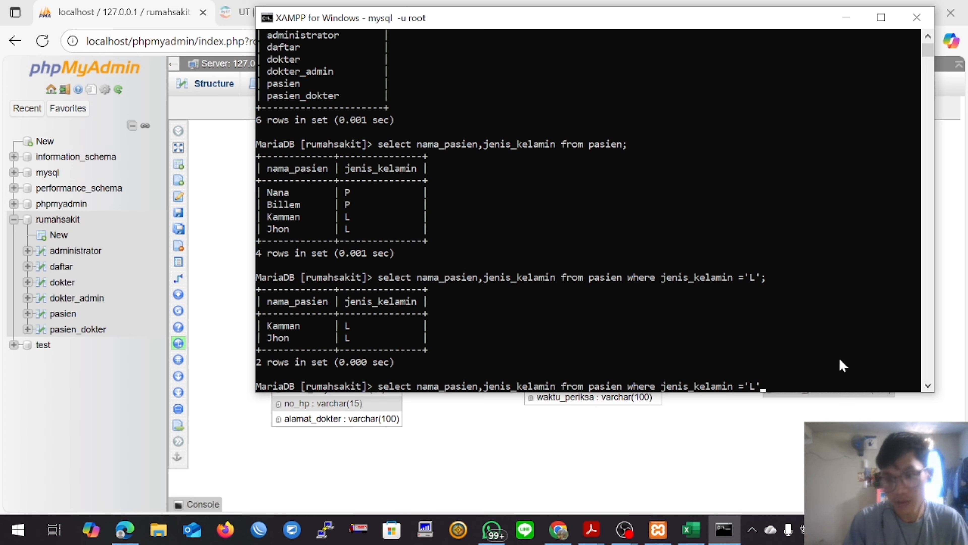
pyautogui.press('BackSpace')
pyautogui.press('BackSpace')
pyautogui.write('P')
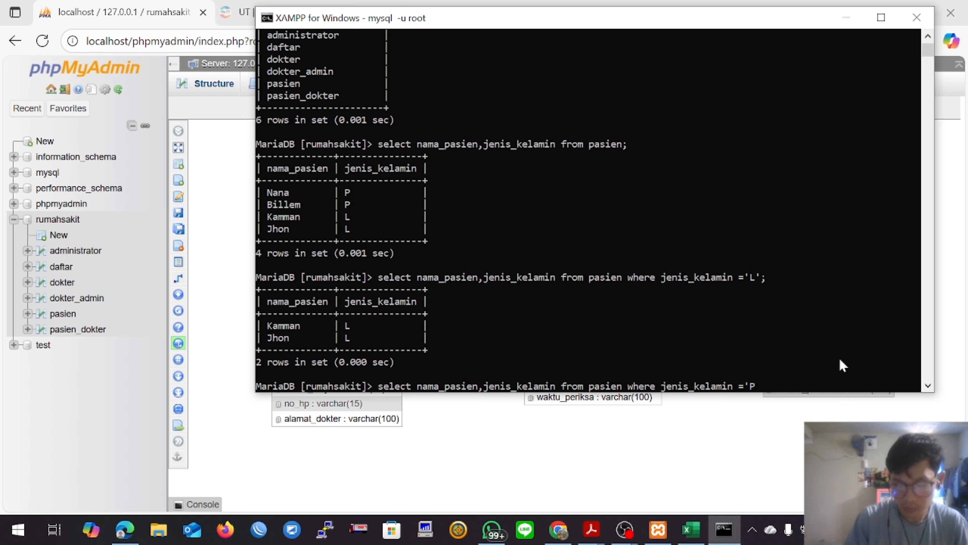
pyautogui.write("';")
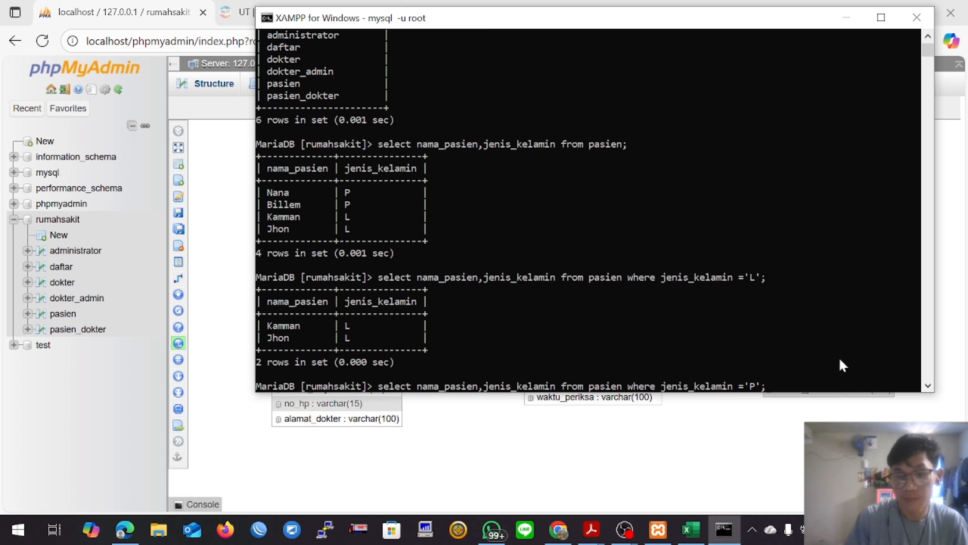
pyautogui.press('Return')
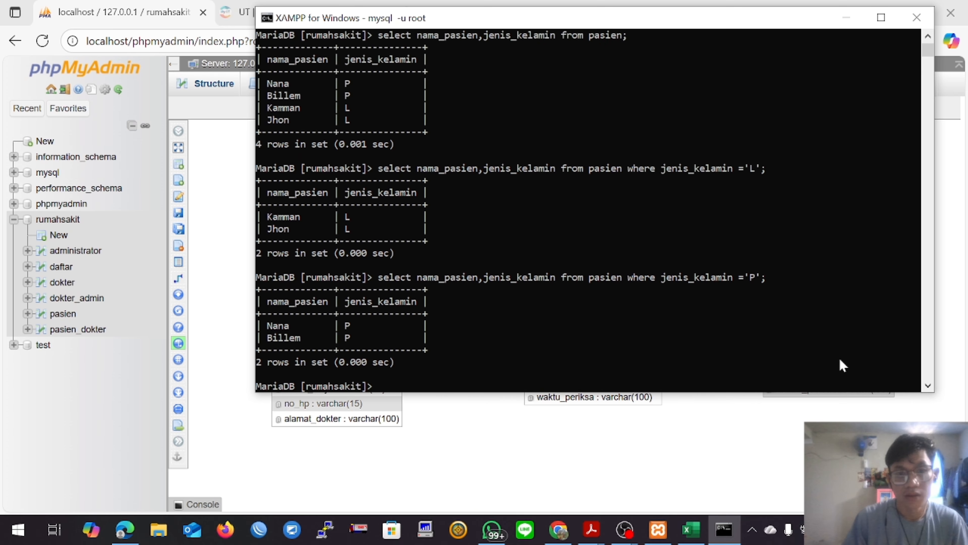
pyautogui.click(881, 17)
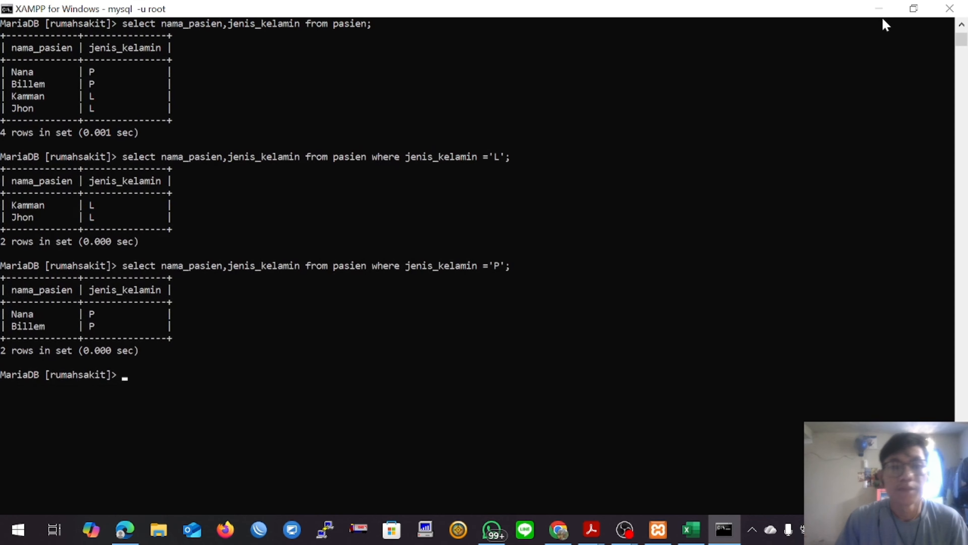
pyautogui.scroll(1, 85, 315)
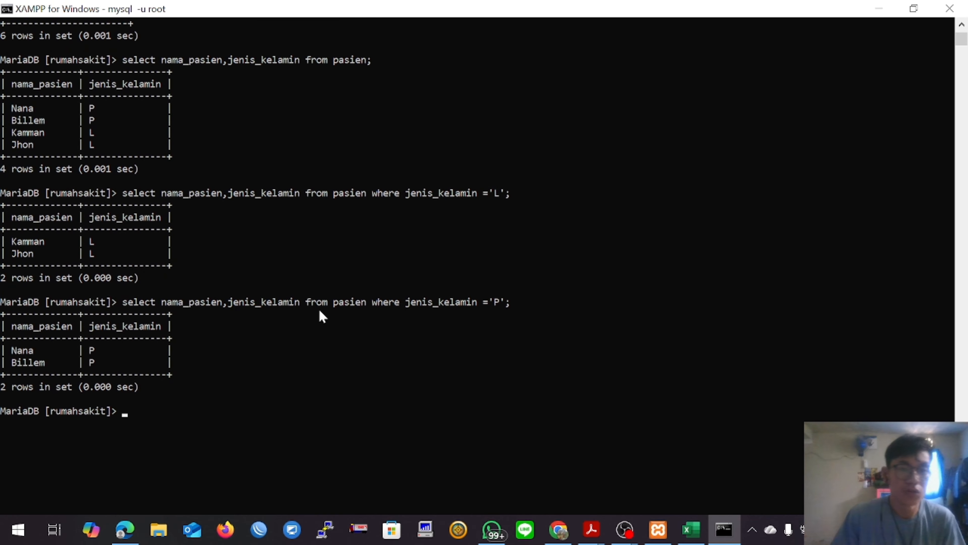